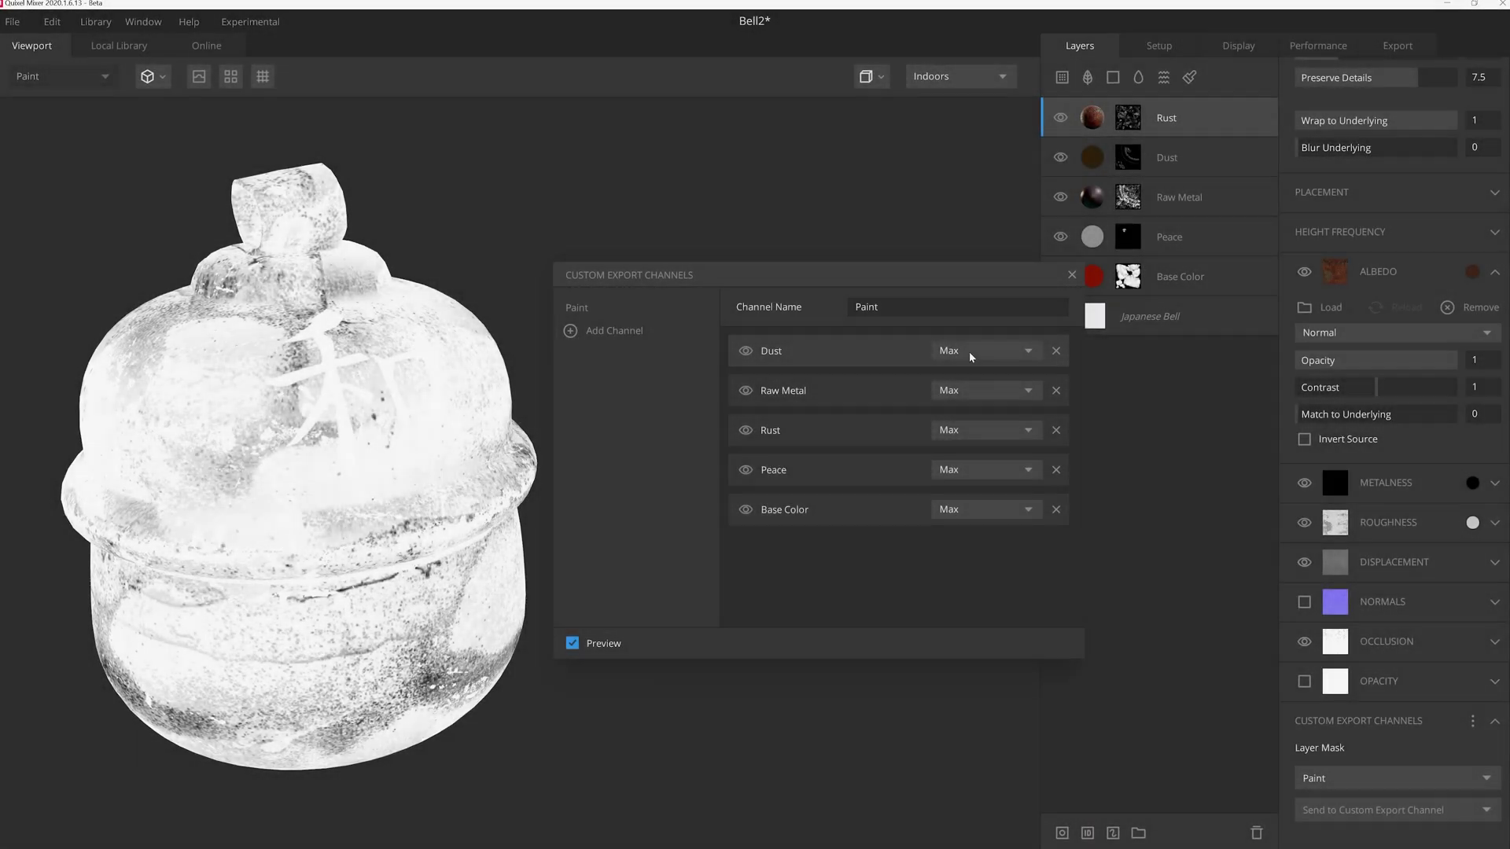
Switch the Dust, Raw Metal, Rust and Peace blend modes from Max to Subtract
{"action": "left_click", "coordinate": [972, 351]}
{"action": "left_click", "coordinate": [993, 431]}
{"action": "left_click", "coordinate": [983, 390]}
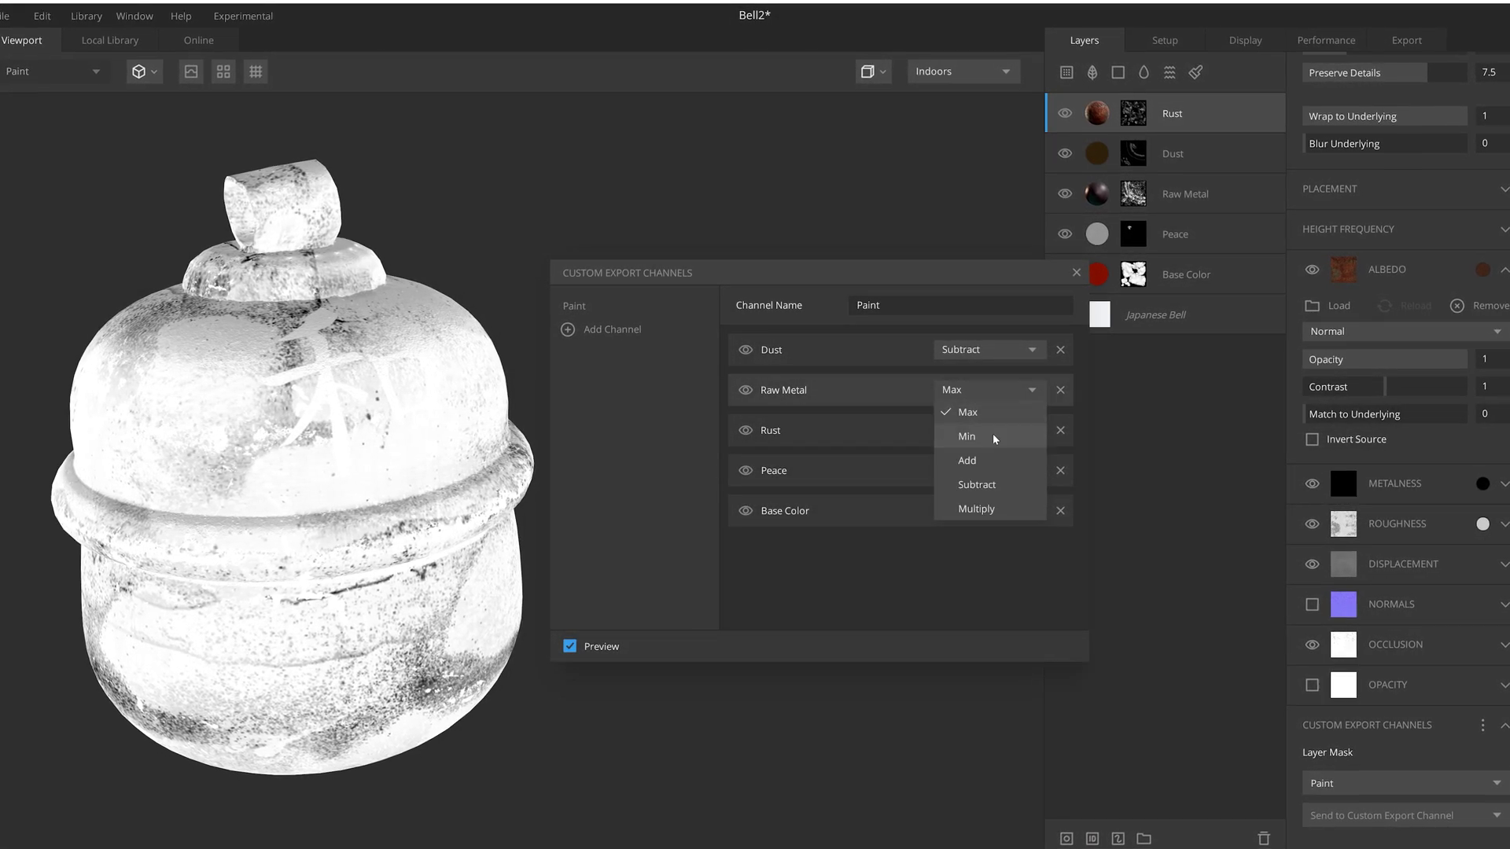
{"action": "left_click", "coordinate": [988, 486]}
{"action": "left_click", "coordinate": [992, 430]}
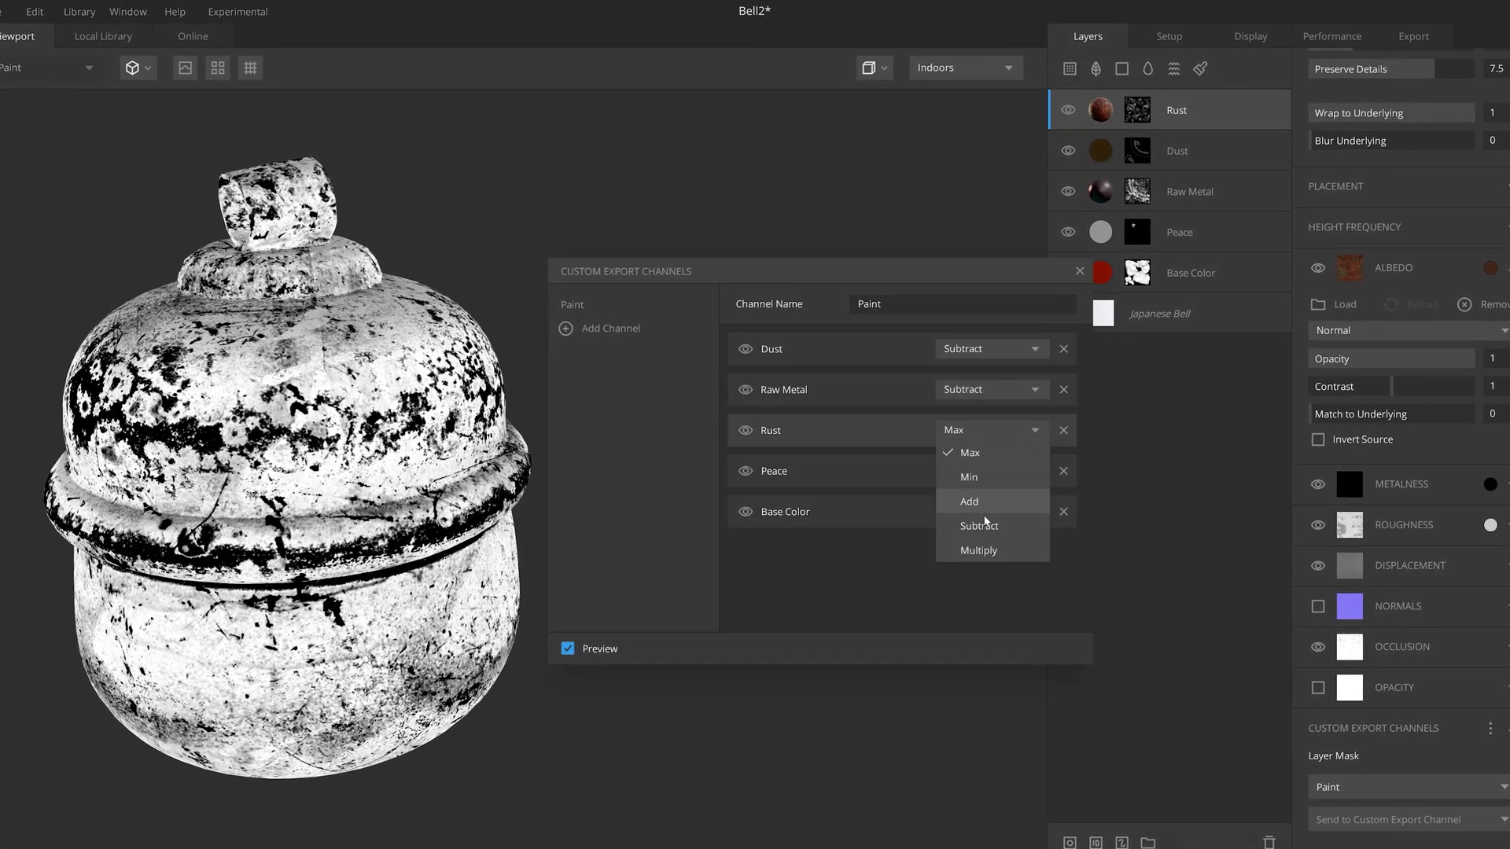
{"action": "left_click", "coordinate": [979, 525]}
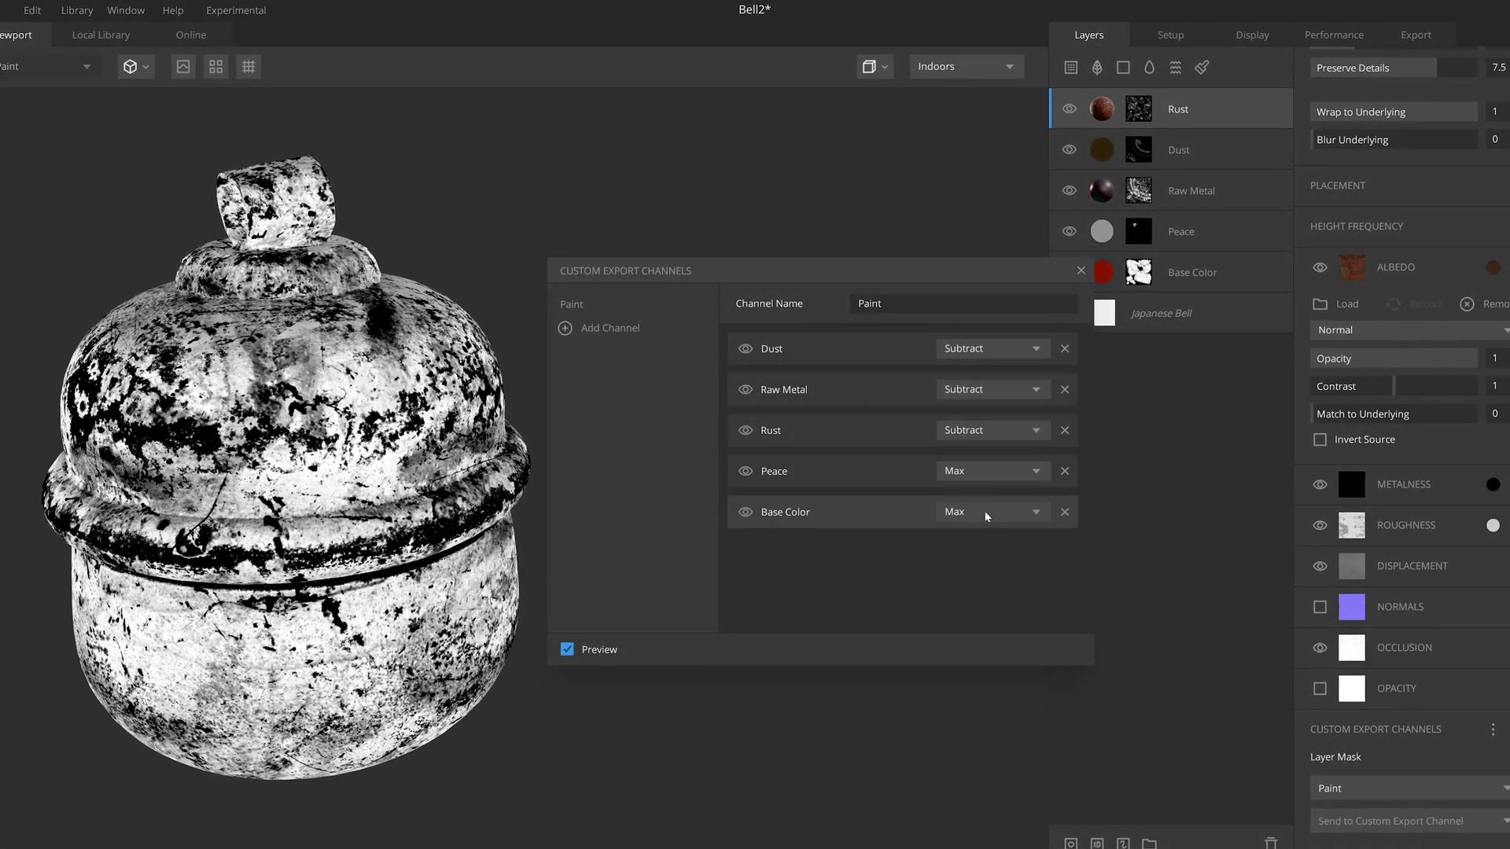
{"action": "left_click", "coordinate": [987, 471]}
{"action": "left_click", "coordinate": [981, 566]}
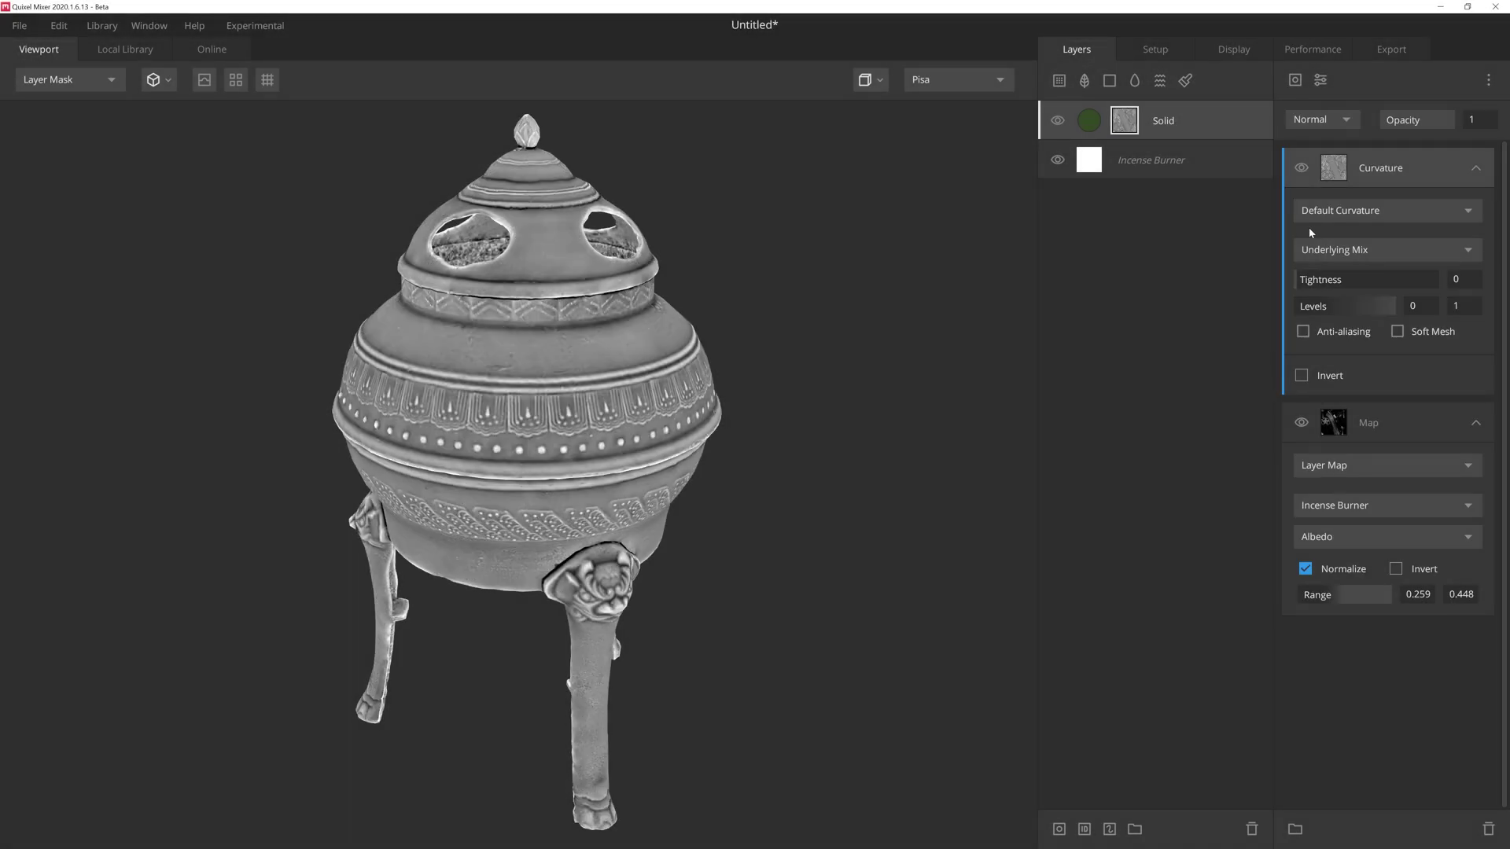
Tighten the curvature mask levels to 0.492–0.778, keeping the Normal blend mode
{"action": "left_click_drag", "start_coordinate": [1313, 310], "coordinate": [1366, 309]}
{"action": "left_click", "coordinate": [1321, 119]}
{"action": "left_click", "coordinate": [1326, 142]}
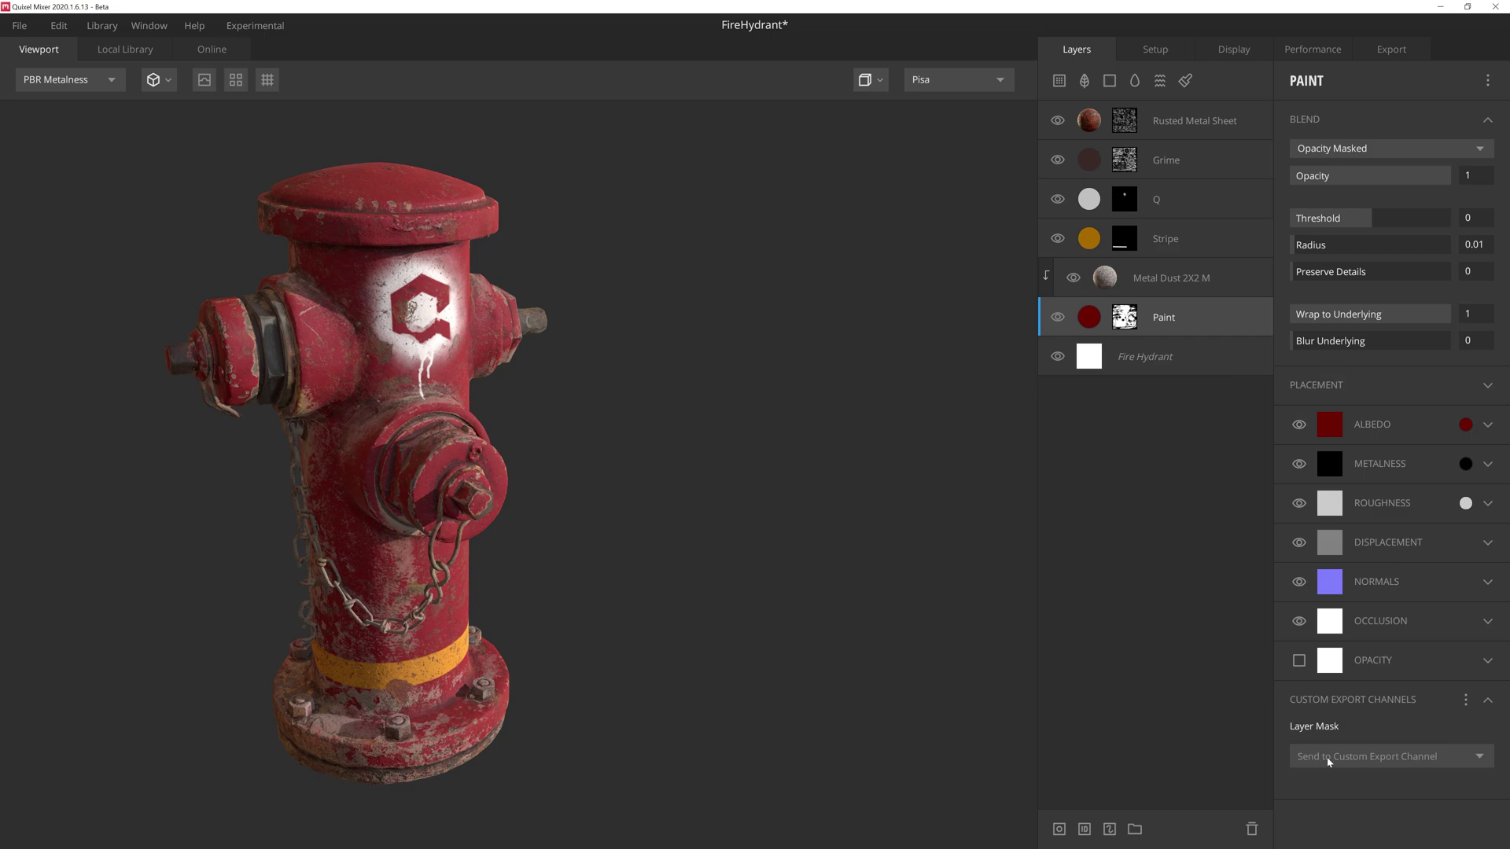
Create a new custom export channel named PAINT
{"action": "left_click", "coordinate": [1327, 757]}
{"action": "left_click", "coordinate": [1346, 803]}
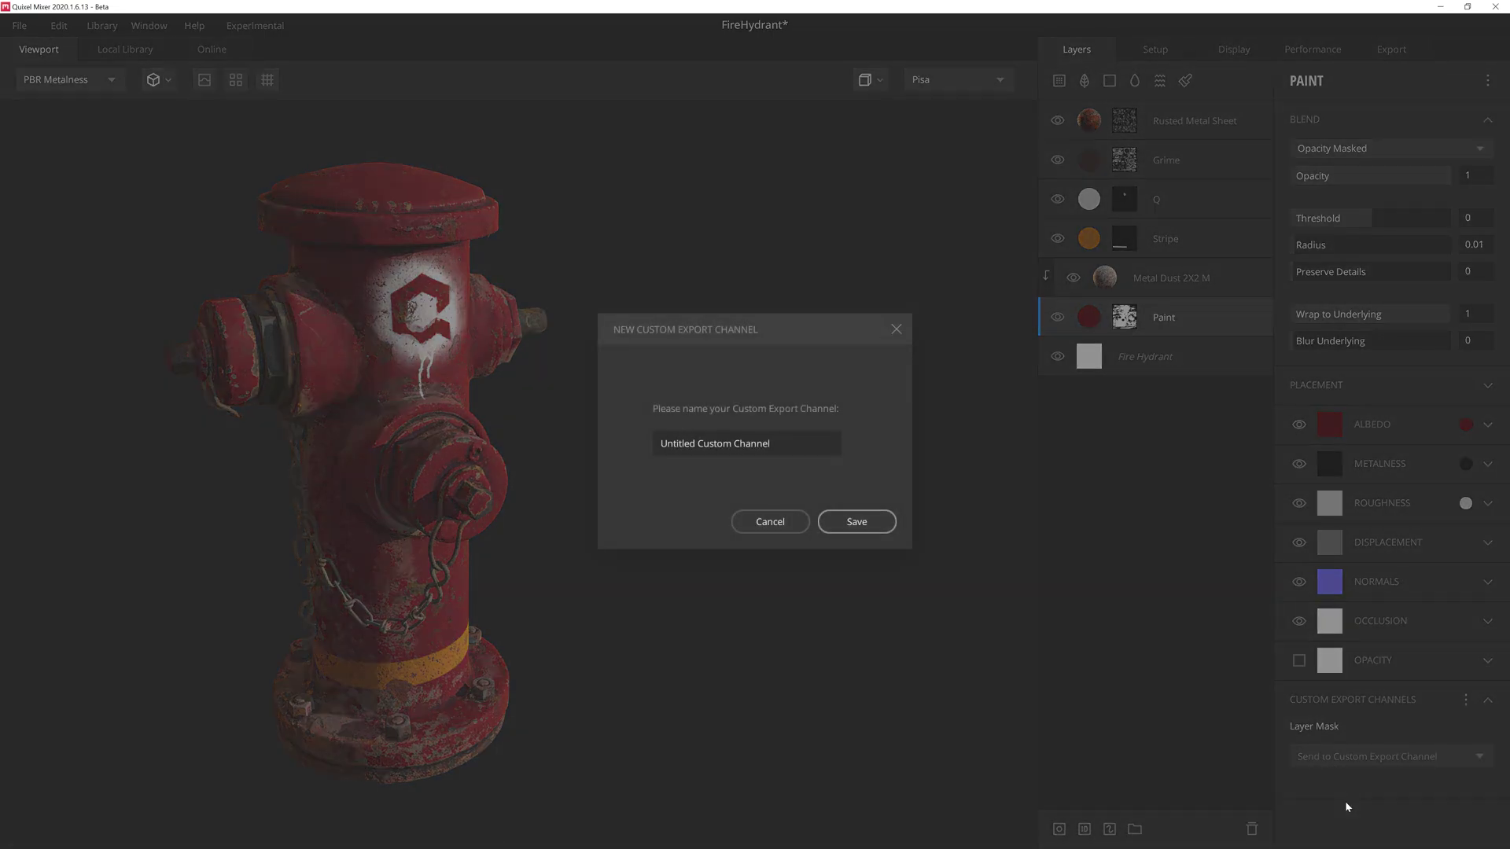
{"action": "triple_click", "coordinate": [808, 445]}
{"action": "type", "text": "PAINT"}
{"action": "left_click", "coordinate": [855, 521]}
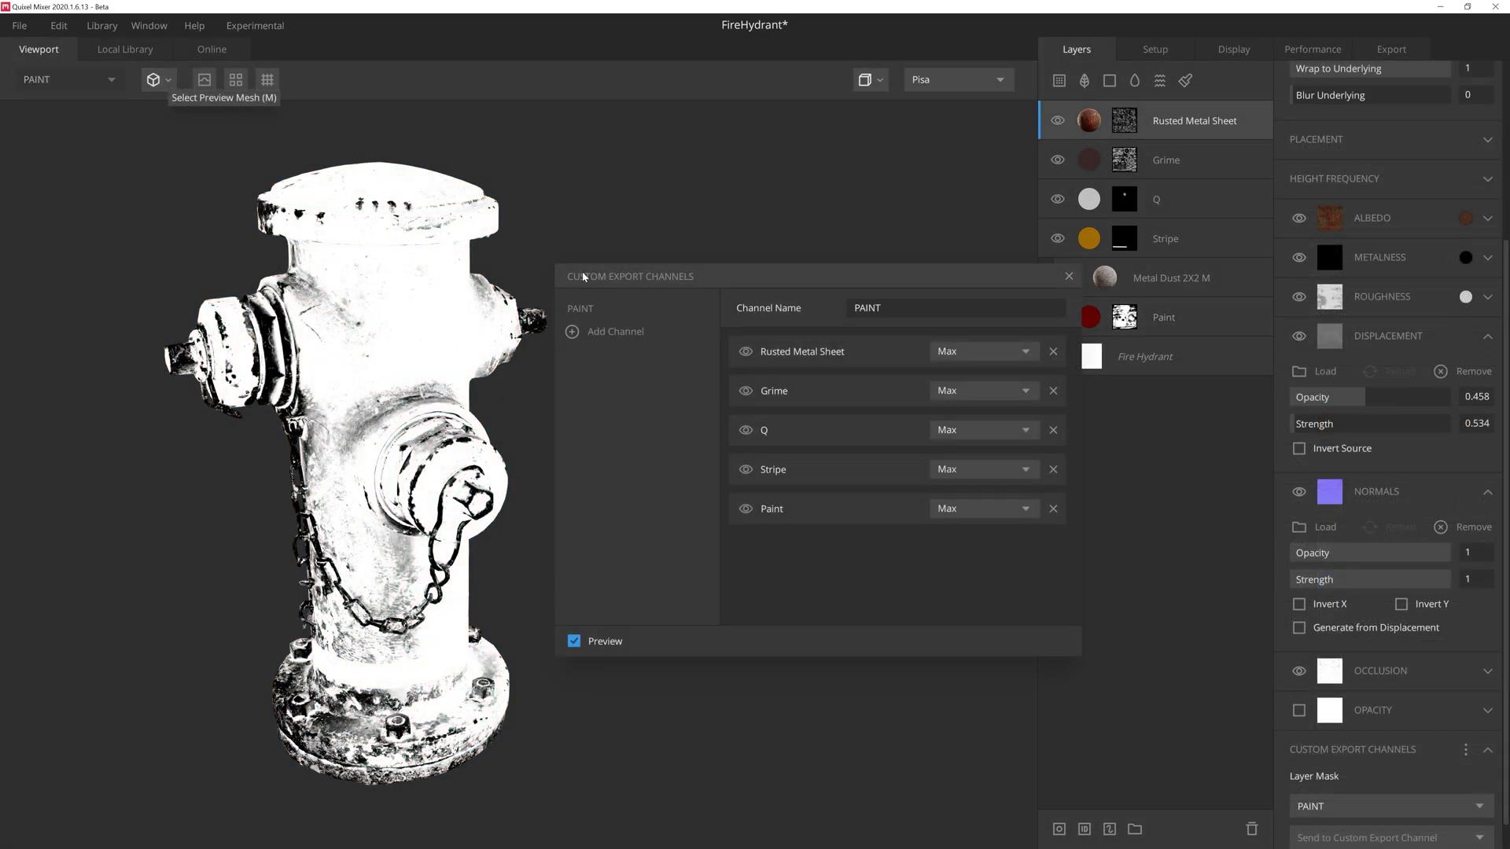
Set Rusted Metal Sheet, Grime, Q and Stripe to Subtract in the PAINT channel
{"action": "left_click", "coordinate": [931, 351]}
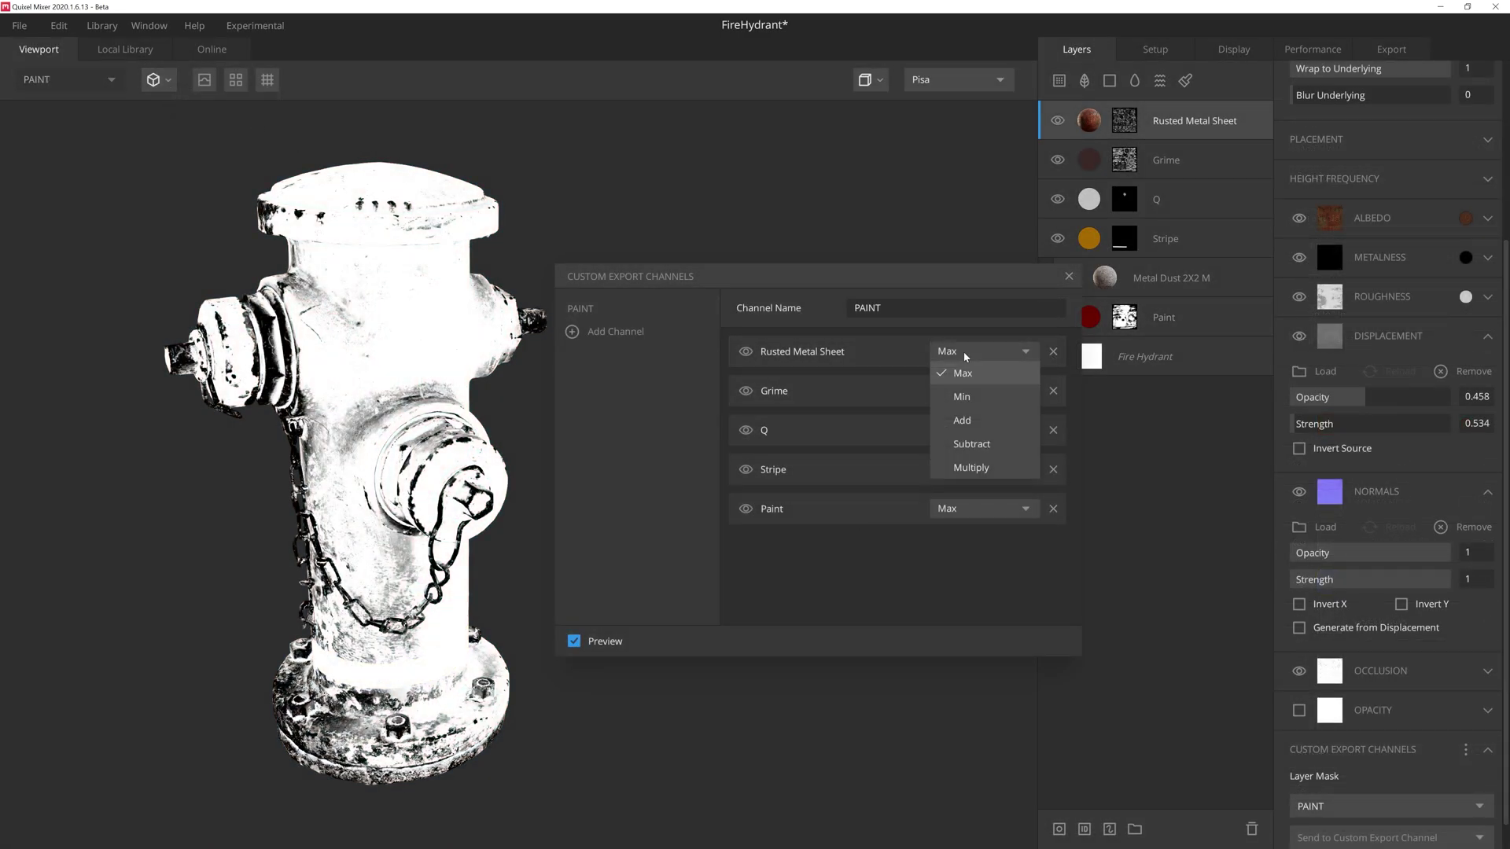
{"action": "left_click", "coordinate": [978, 441]}
{"action": "left_click", "coordinate": [980, 399]}
{"action": "left_click", "coordinate": [972, 486]}
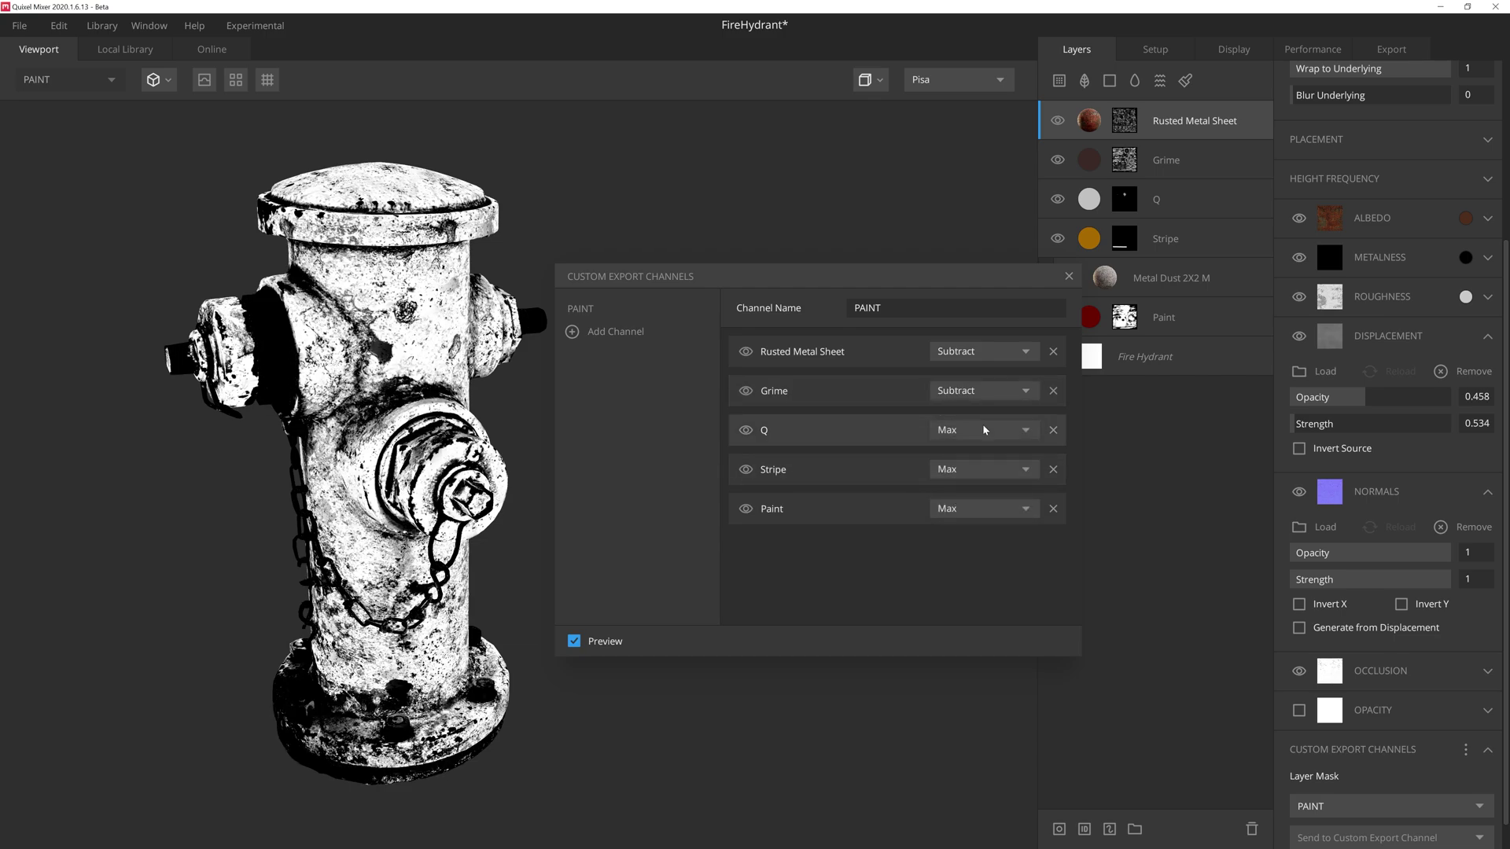
{"action": "left_click", "coordinate": [983, 429]}
{"action": "left_click", "coordinate": [975, 521]}
{"action": "left_click", "coordinate": [980, 469]}
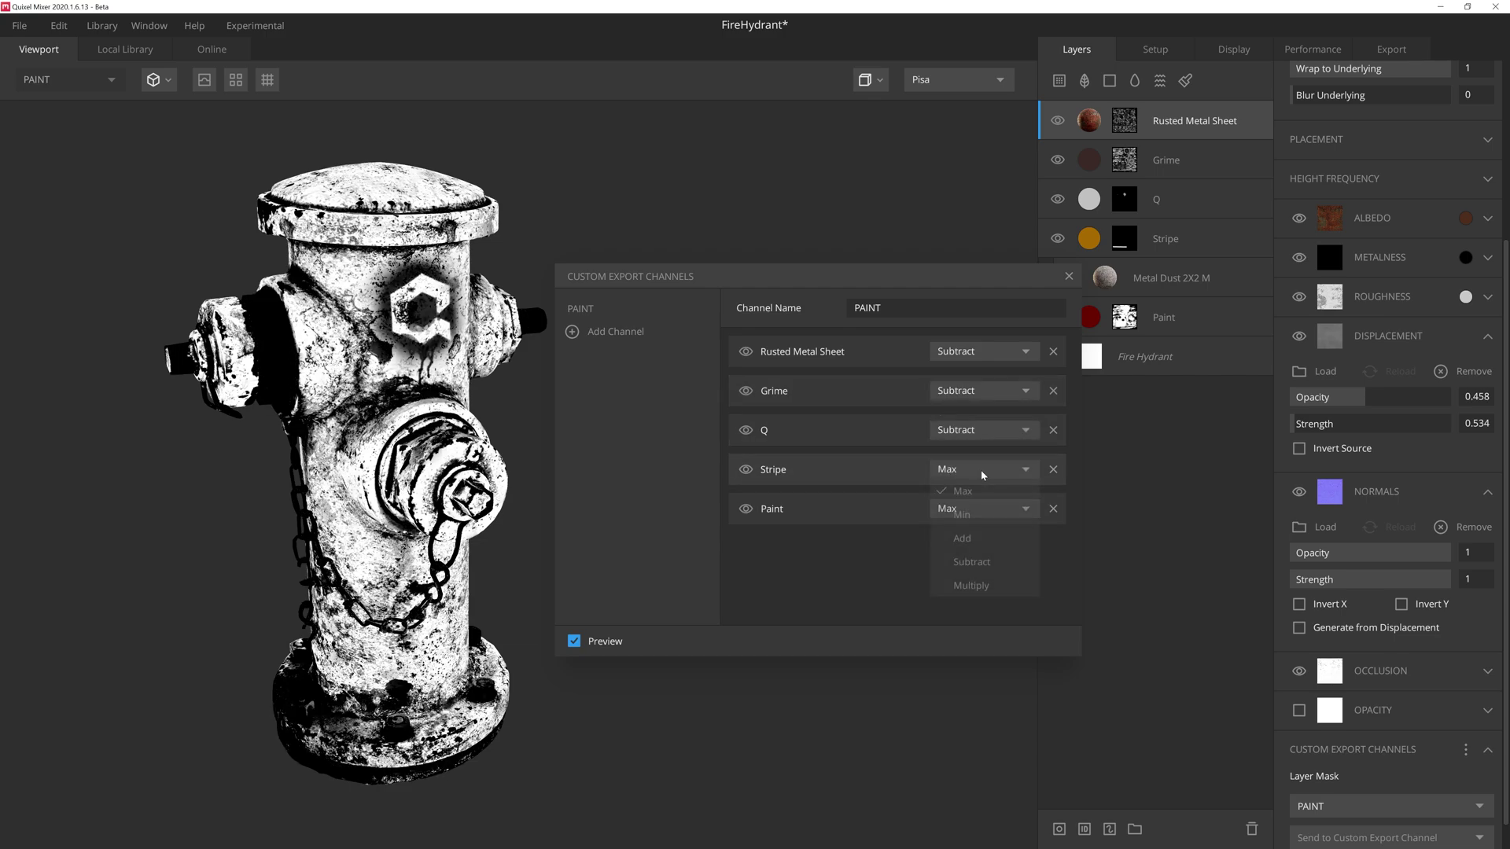
{"action": "left_click", "coordinate": [972, 561]}
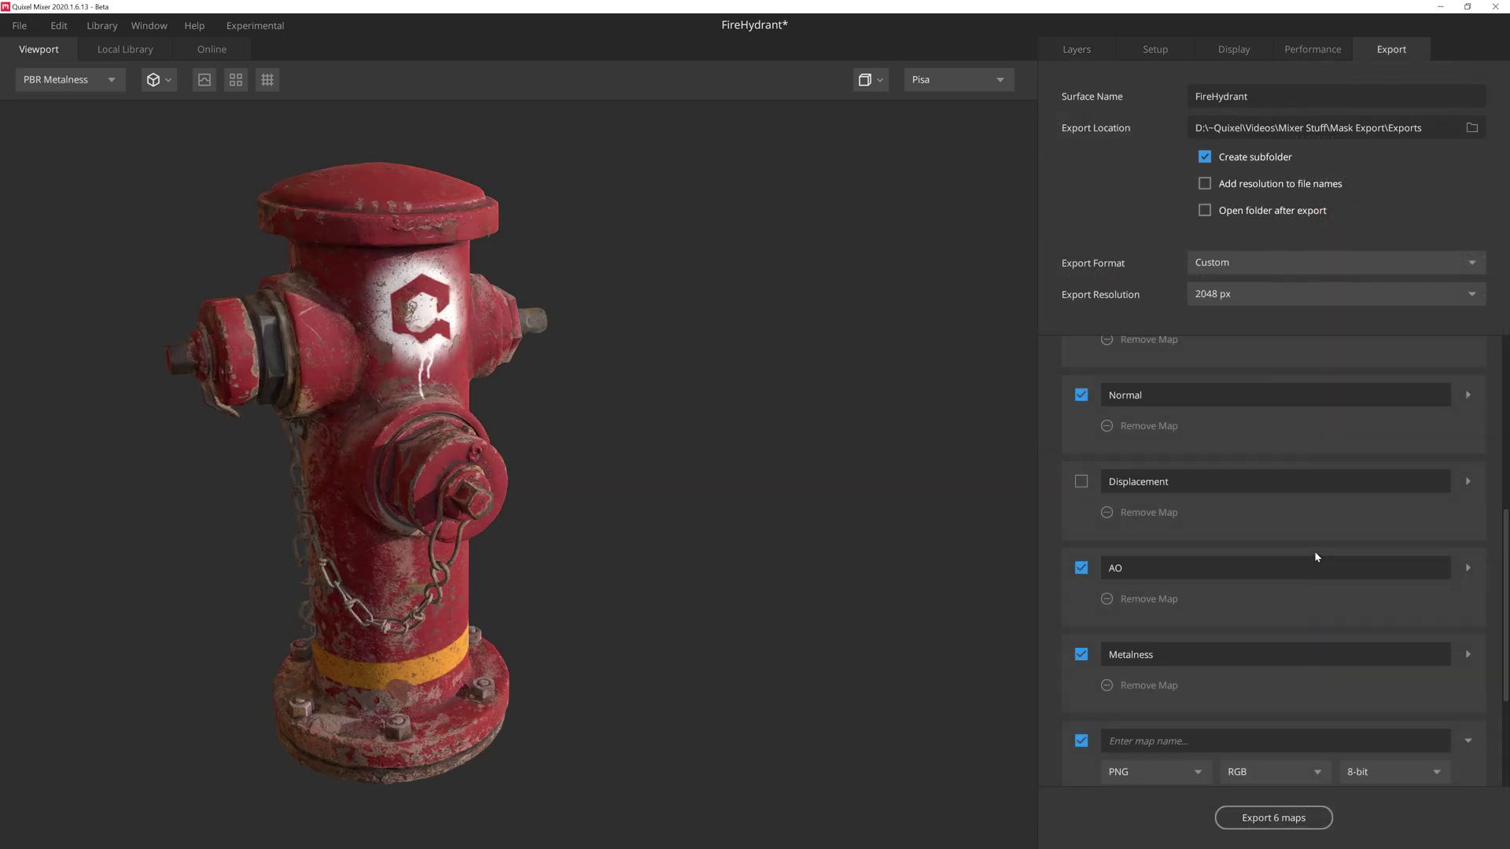
Name a custom export map MASK and feed PAINT into its red and green channels
{"action": "scroll", "coordinate": [1314, 551], "scroll_direction": "down", "scroll_amount": 3}
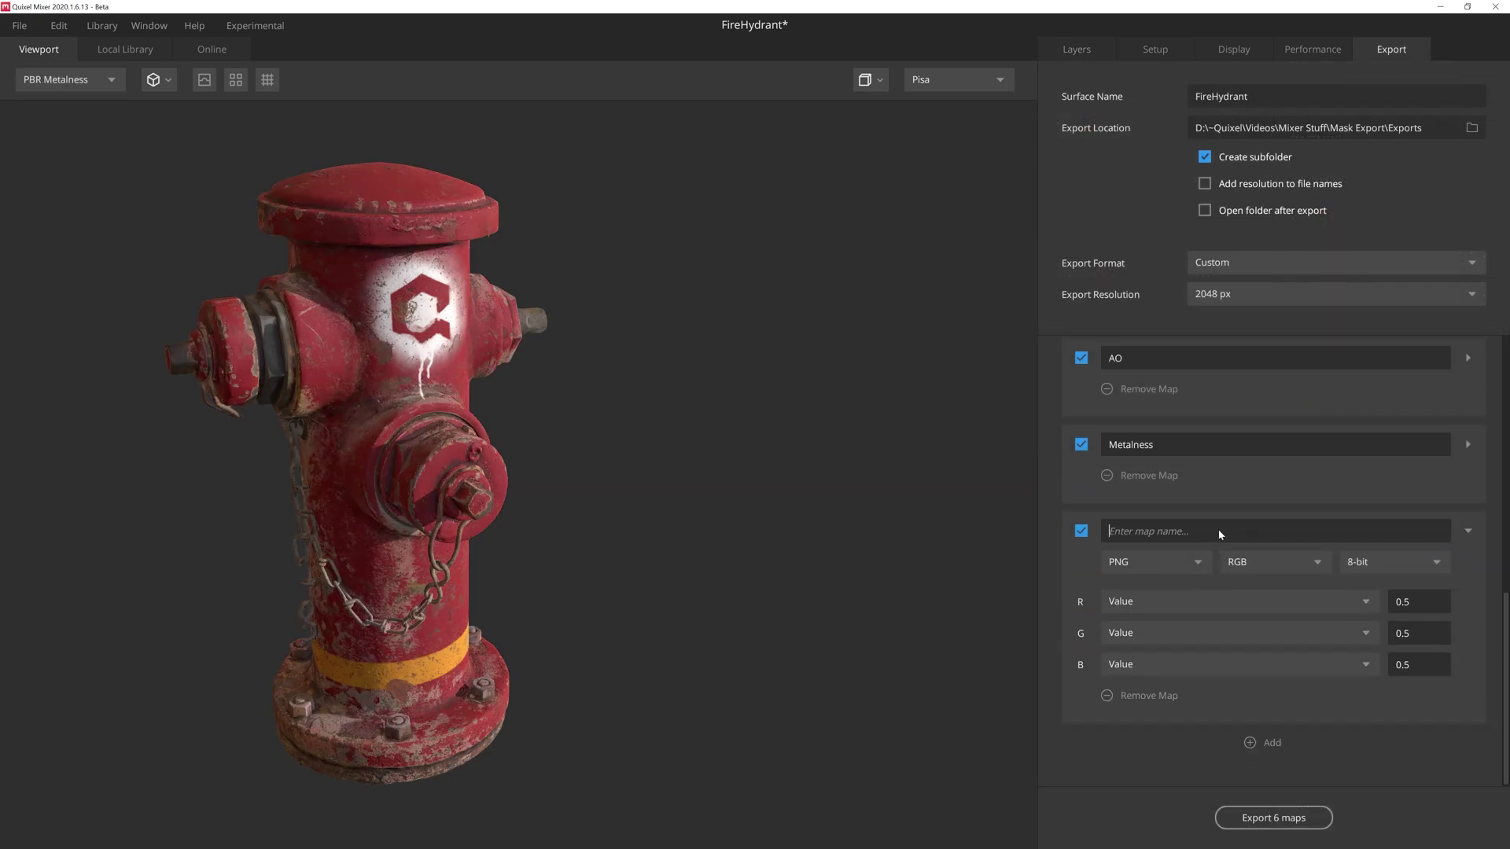
{"action": "type", "text": "MASK"}
{"action": "left_click", "coordinate": [1192, 603]}
{"action": "scroll", "coordinate": [1191, 567], "scroll_direction": "down", "scroll_amount": 2}
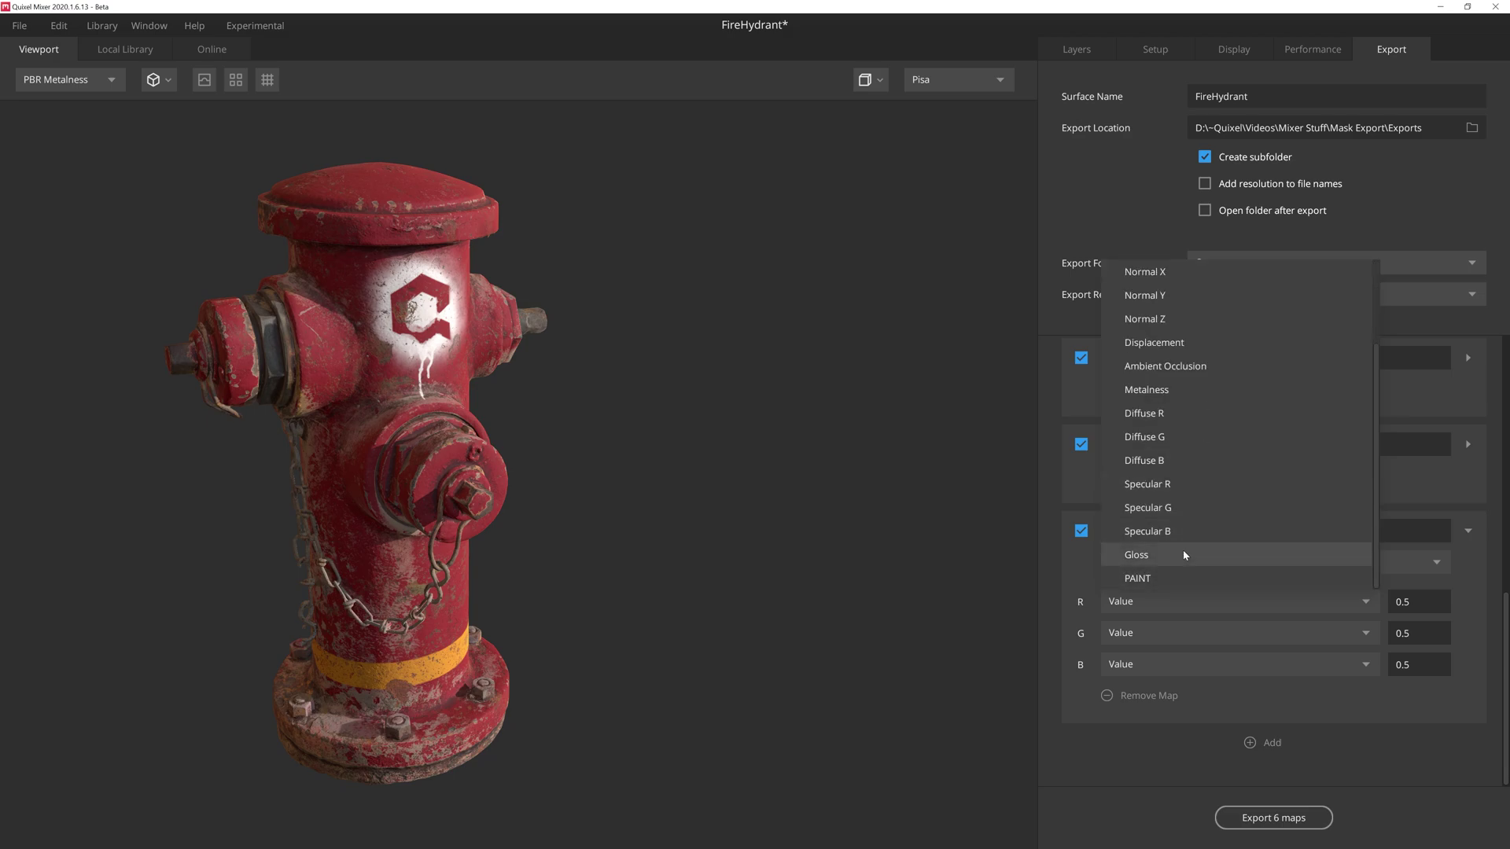
{"action": "left_click", "coordinate": [1179, 576]}
{"action": "left_click", "coordinate": [1177, 633]}
{"action": "scroll", "coordinate": [1180, 605], "scroll_direction": "down", "scroll_amount": 2}
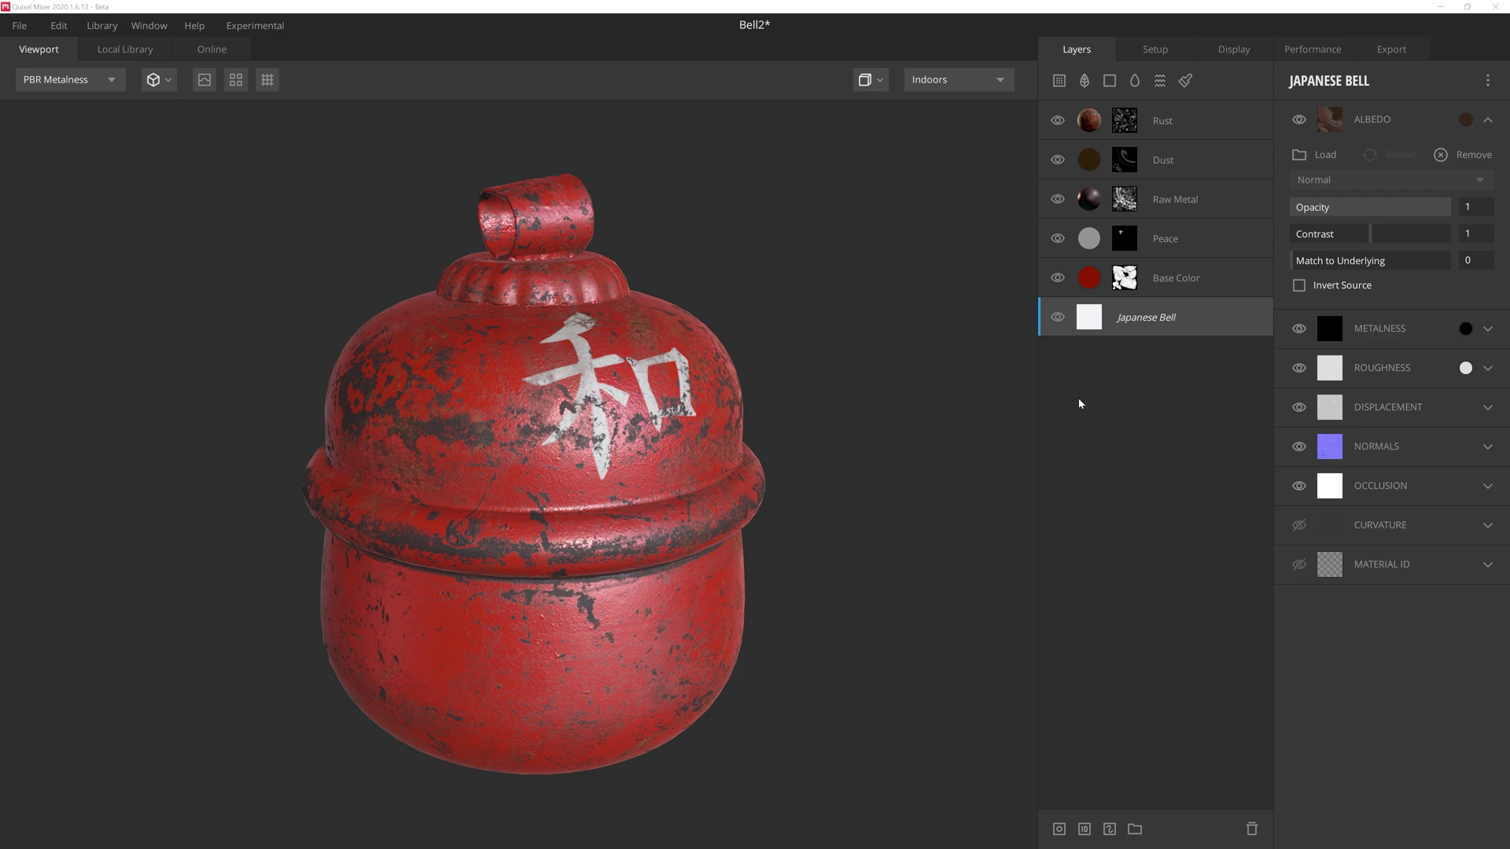
Orbit the bell and toggle Base Color, Peace and Raw Metal visibility to compare them
{"action": "left_click_drag", "start_coordinate": [962, 393], "coordinate": [889, 377]}
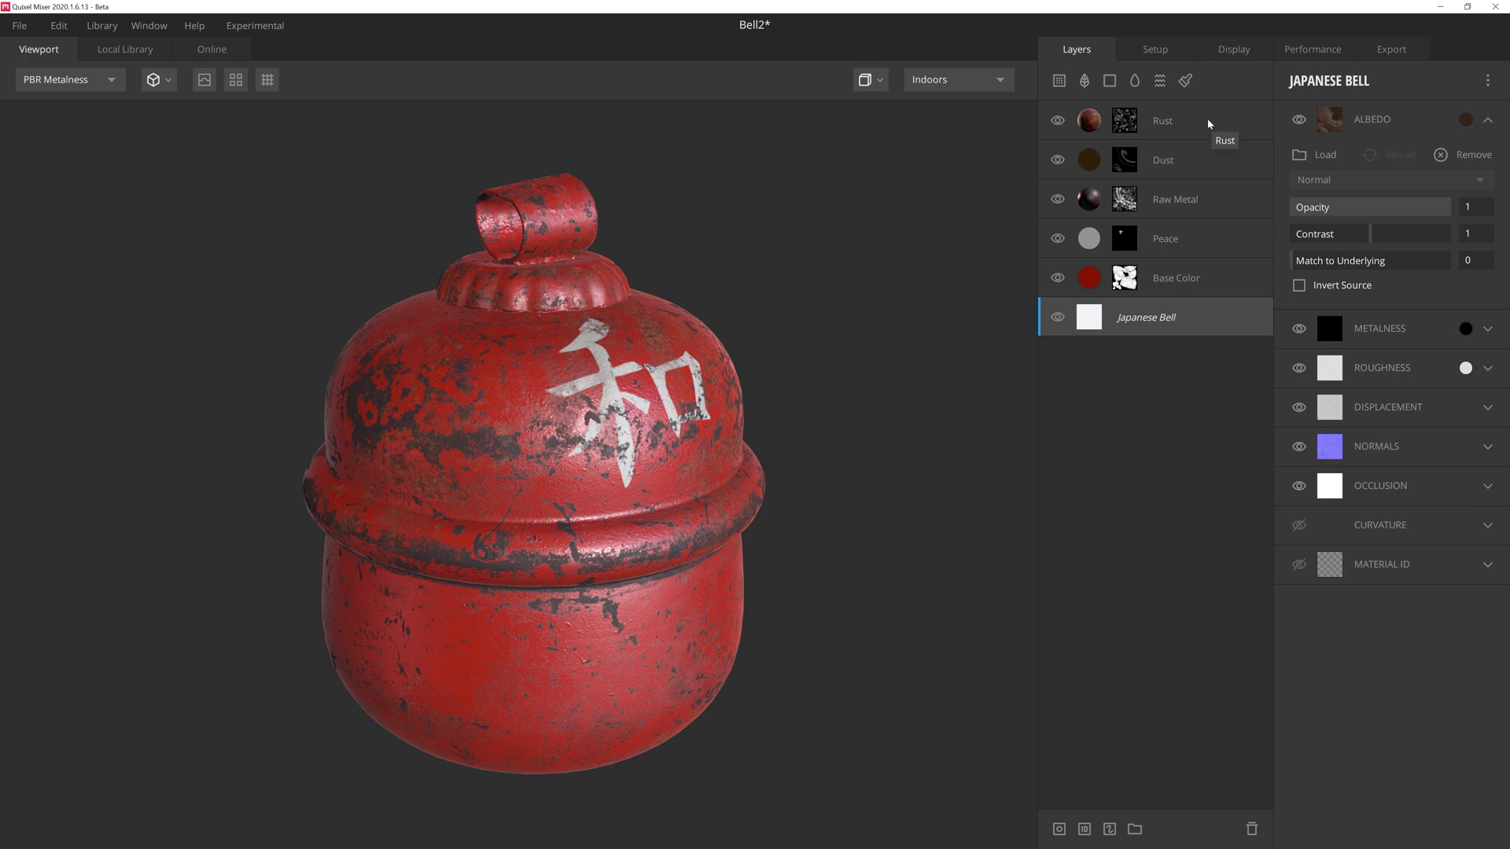
{"action": "left_click", "coordinate": [1057, 278]}
{"action": "left_click", "coordinate": [1058, 278]}
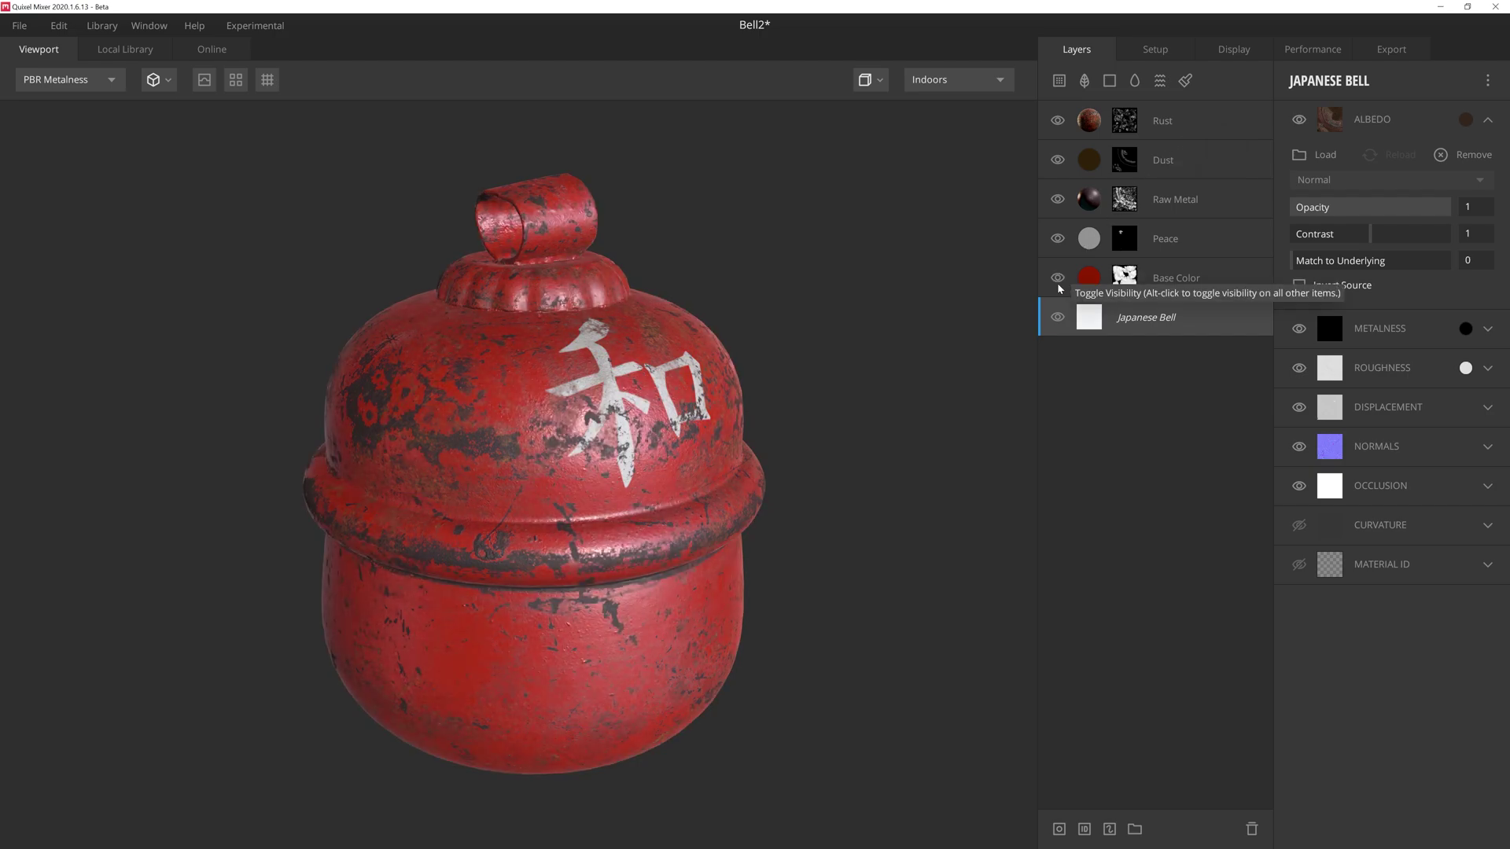
{"action": "left_click", "coordinate": [1058, 238]}
{"action": "left_click", "coordinate": [1058, 239]}
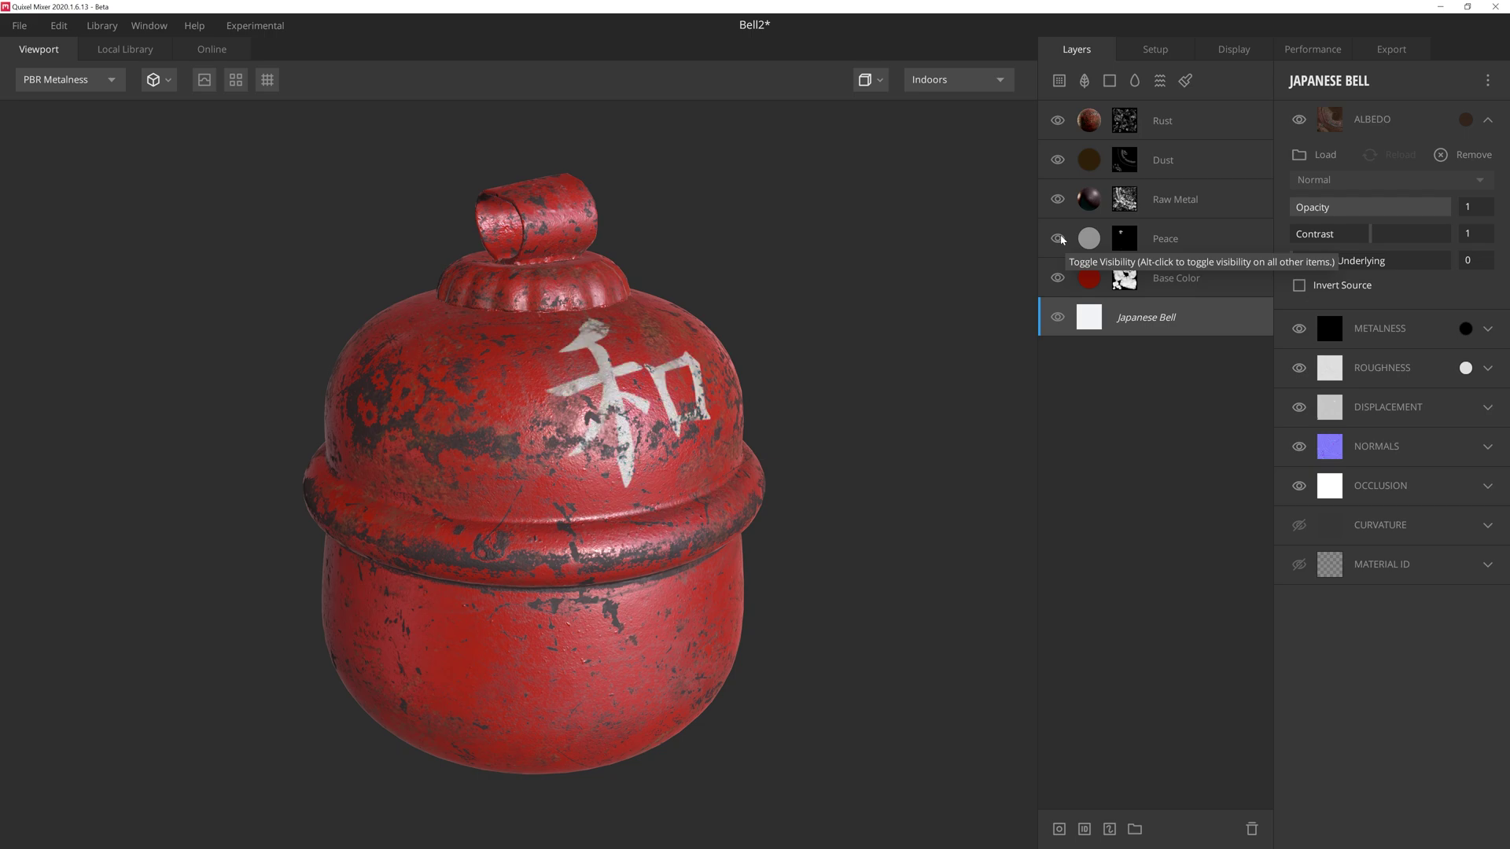
{"action": "left_click", "coordinate": [1057, 198]}
{"action": "left_click", "coordinate": [1058, 199]}
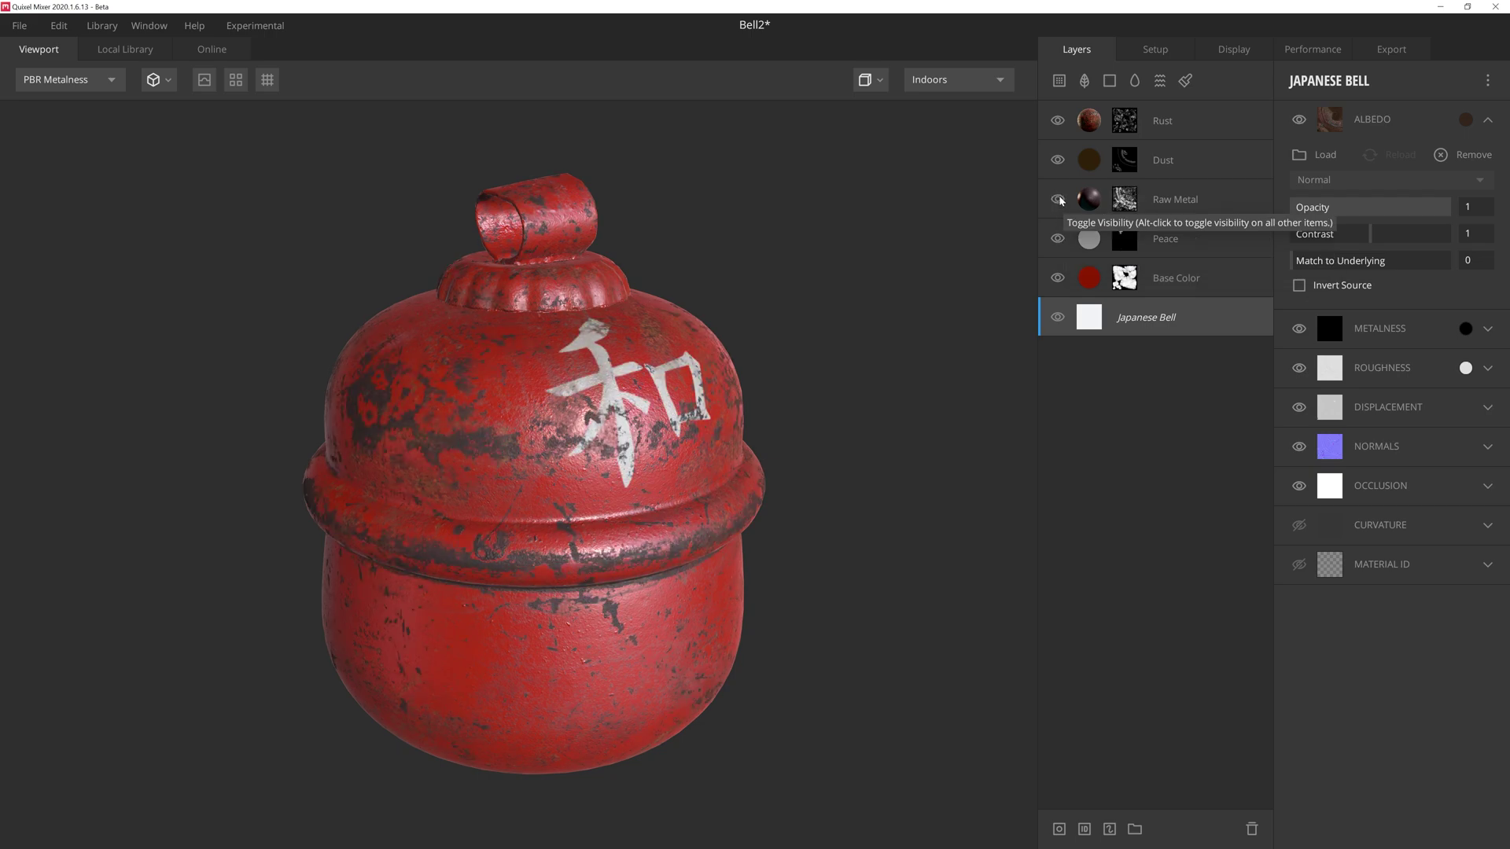
Preview the Base Color, Peace and Raw Metal masks, then select Base Color in full material view
{"action": "left_click", "coordinate": [1124, 283]}
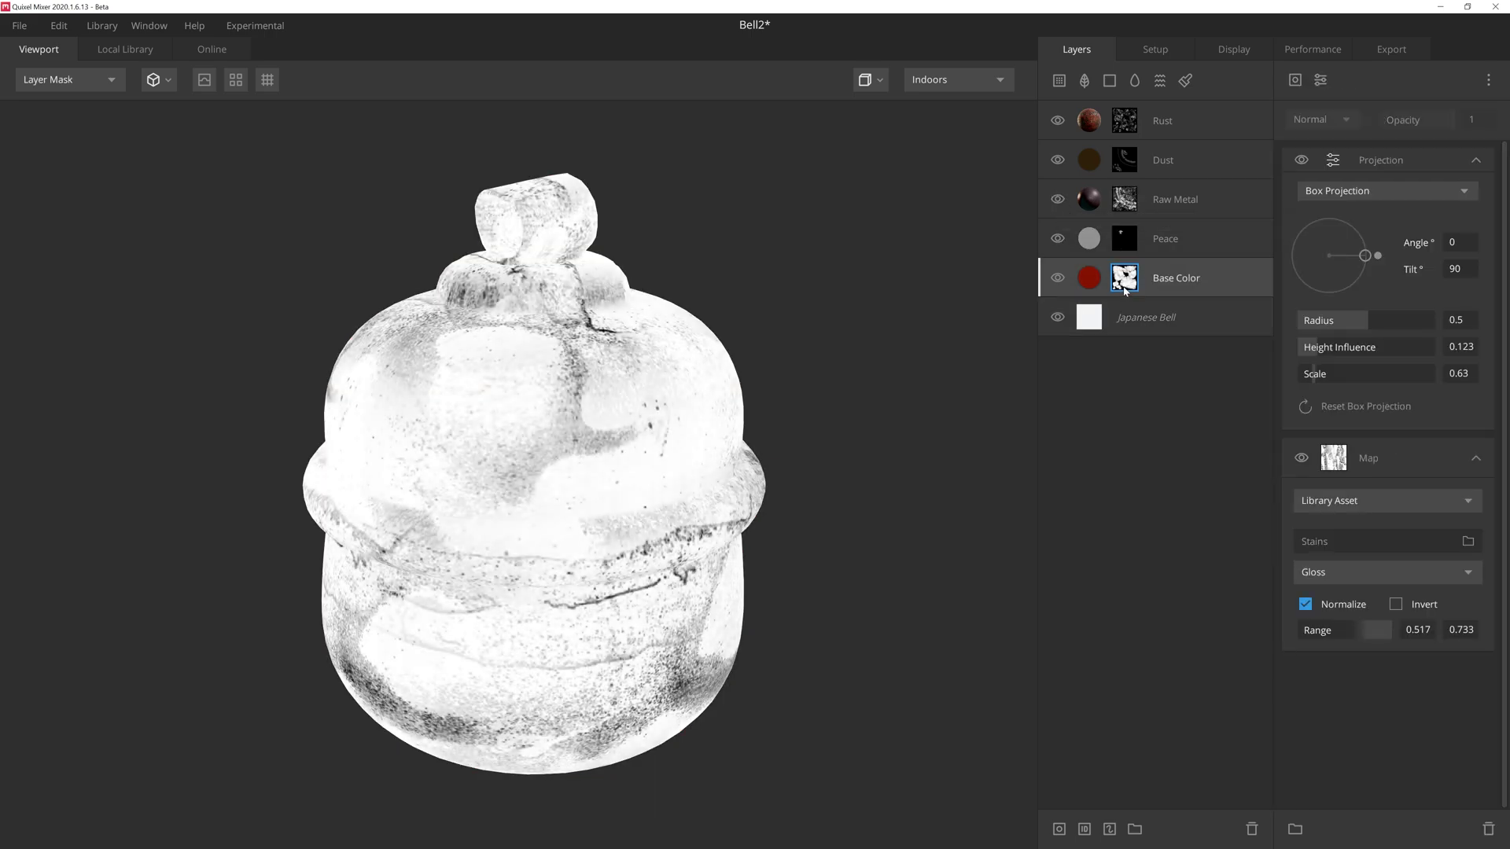
{"action": "left_click", "coordinate": [1124, 239]}
{"action": "left_click", "coordinate": [1125, 199]}
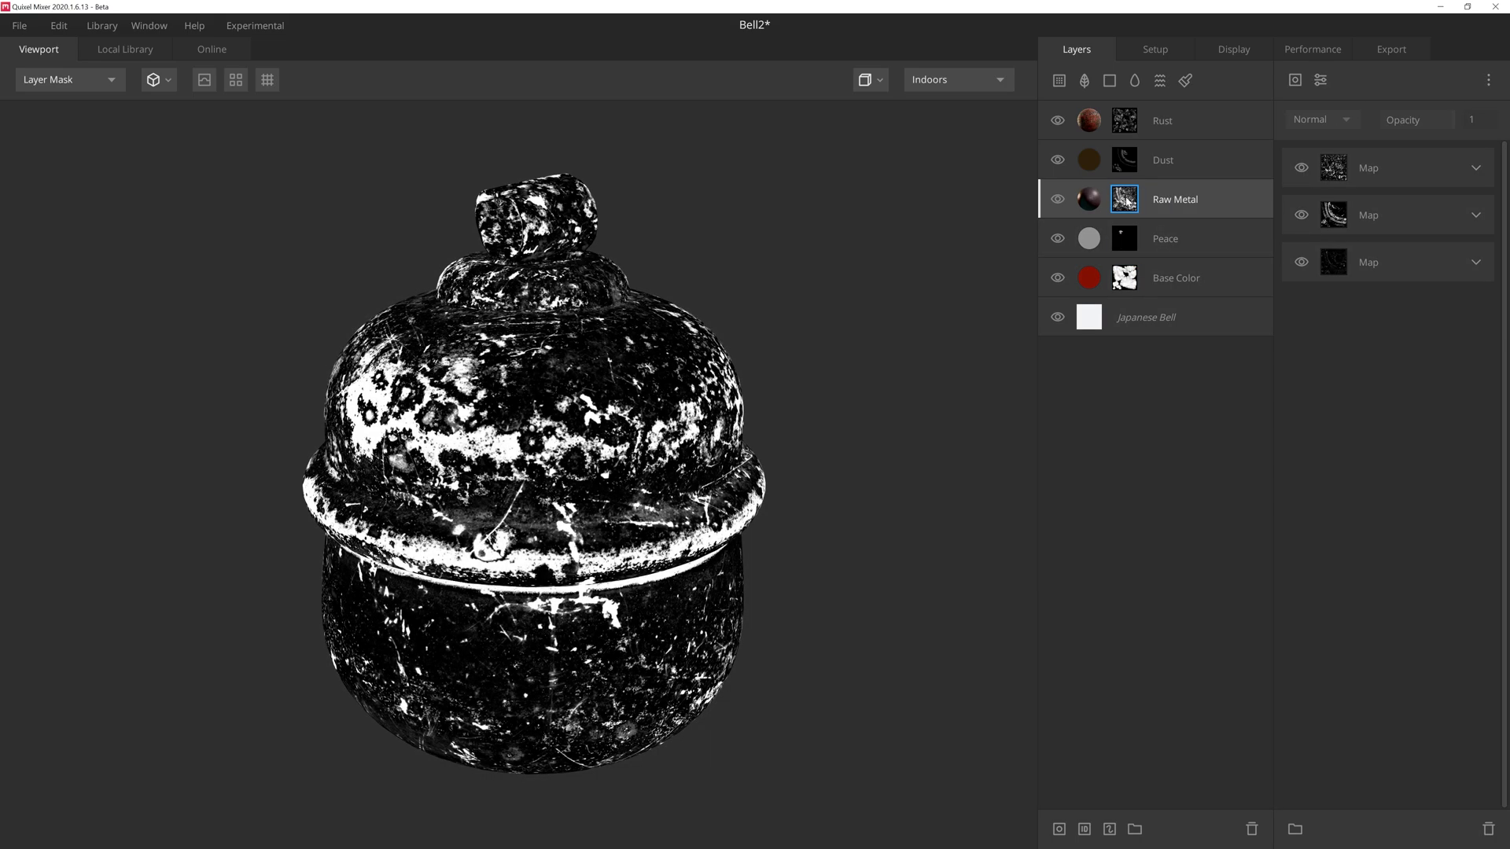
{"action": "left_click", "coordinate": [1127, 201]}
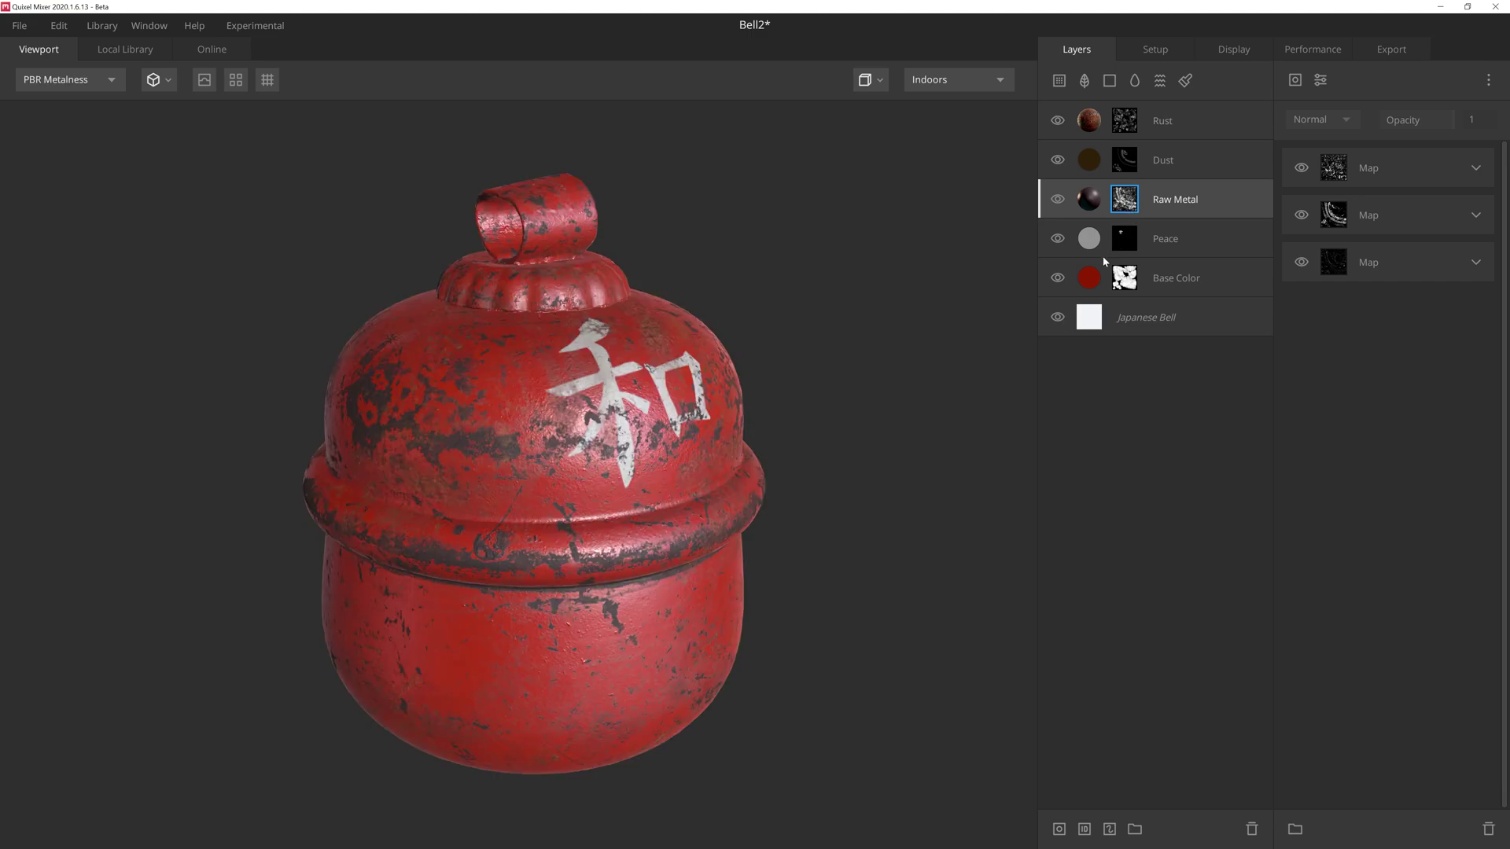
{"action": "left_click", "coordinate": [1086, 284]}
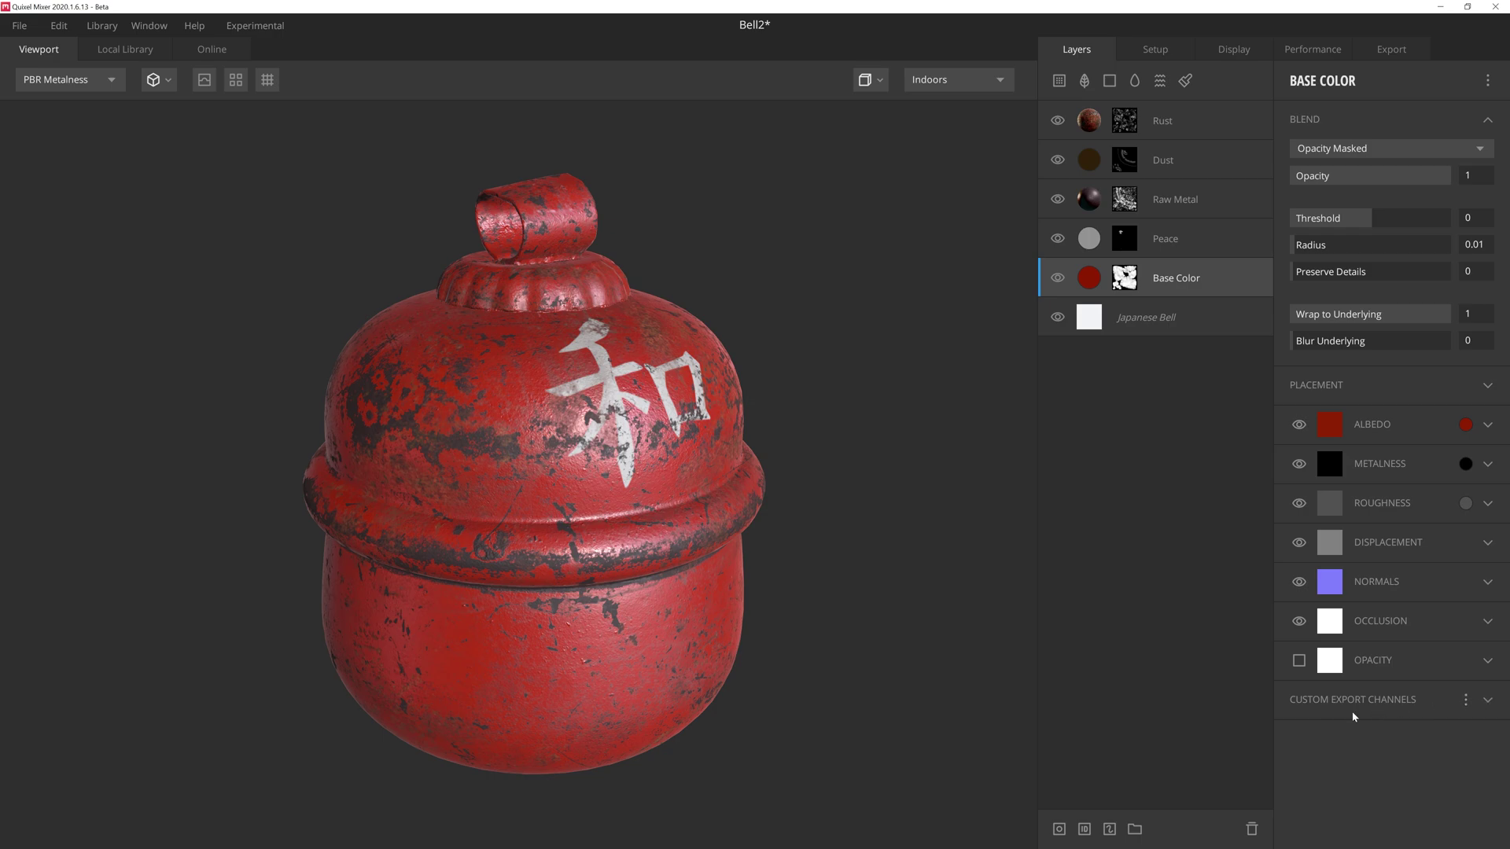
Expand Base Color's Custom Export Channels section and show the Send to Custom Export Channel choices
{"action": "left_click", "coordinate": [1487, 700]}
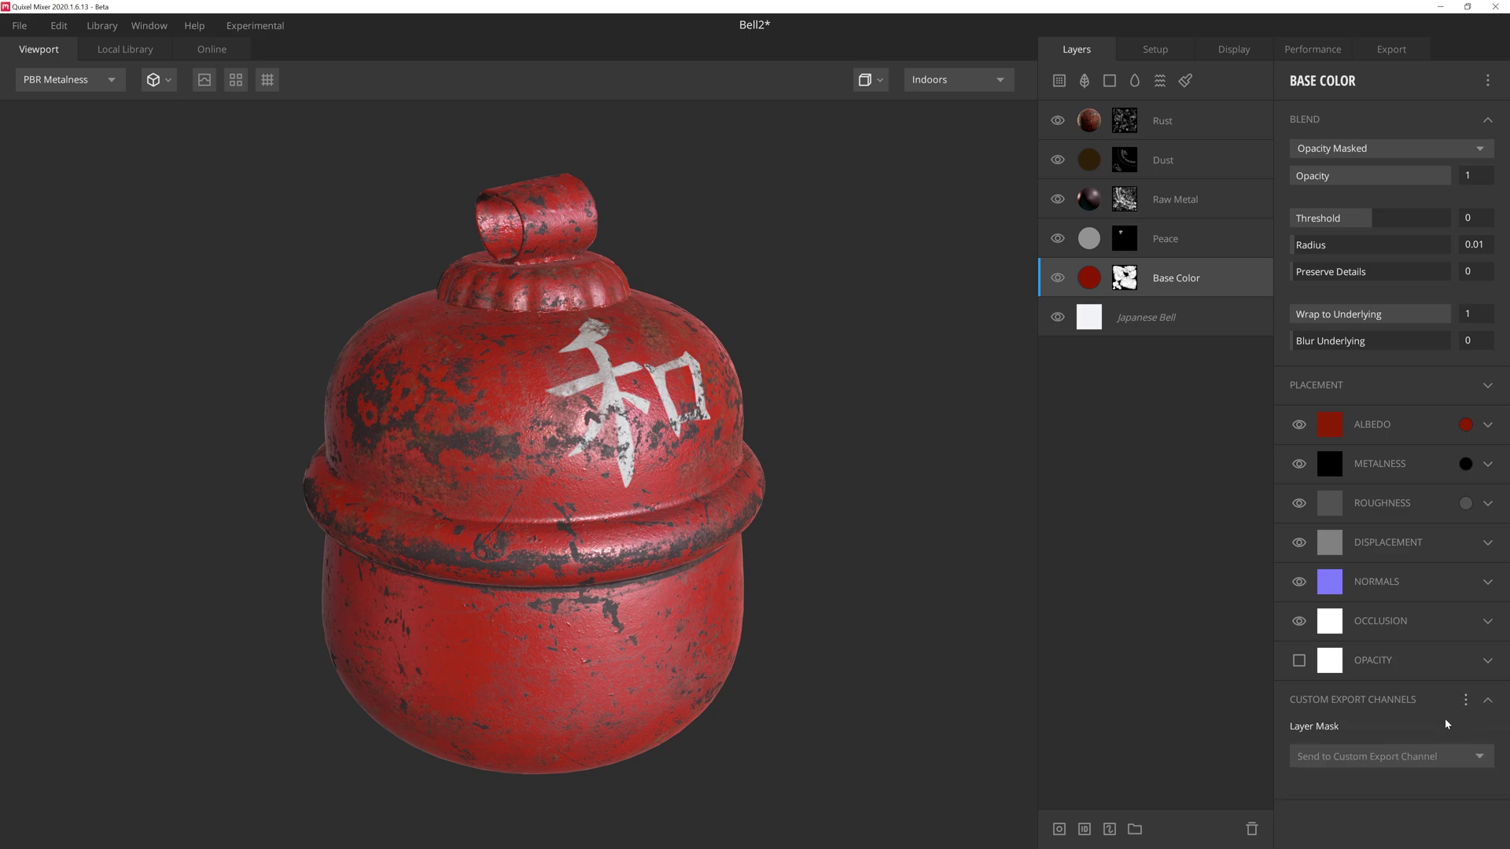
{"action": "left_click", "coordinate": [1394, 763]}
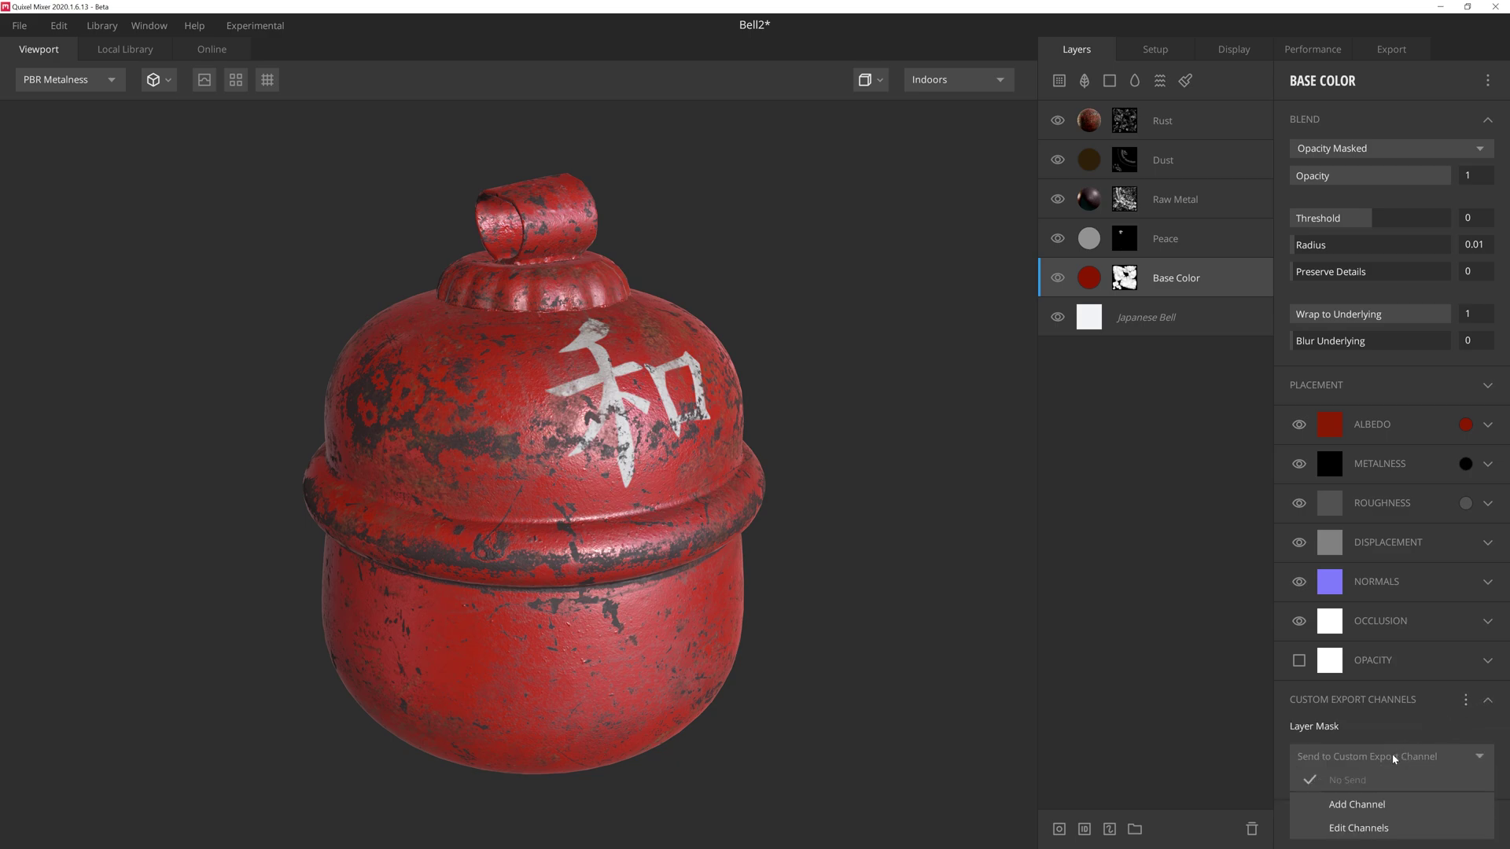
Add a new channel named 'Paint' from the send dropdown and save it
{"action": "left_click", "coordinate": [1367, 805]}
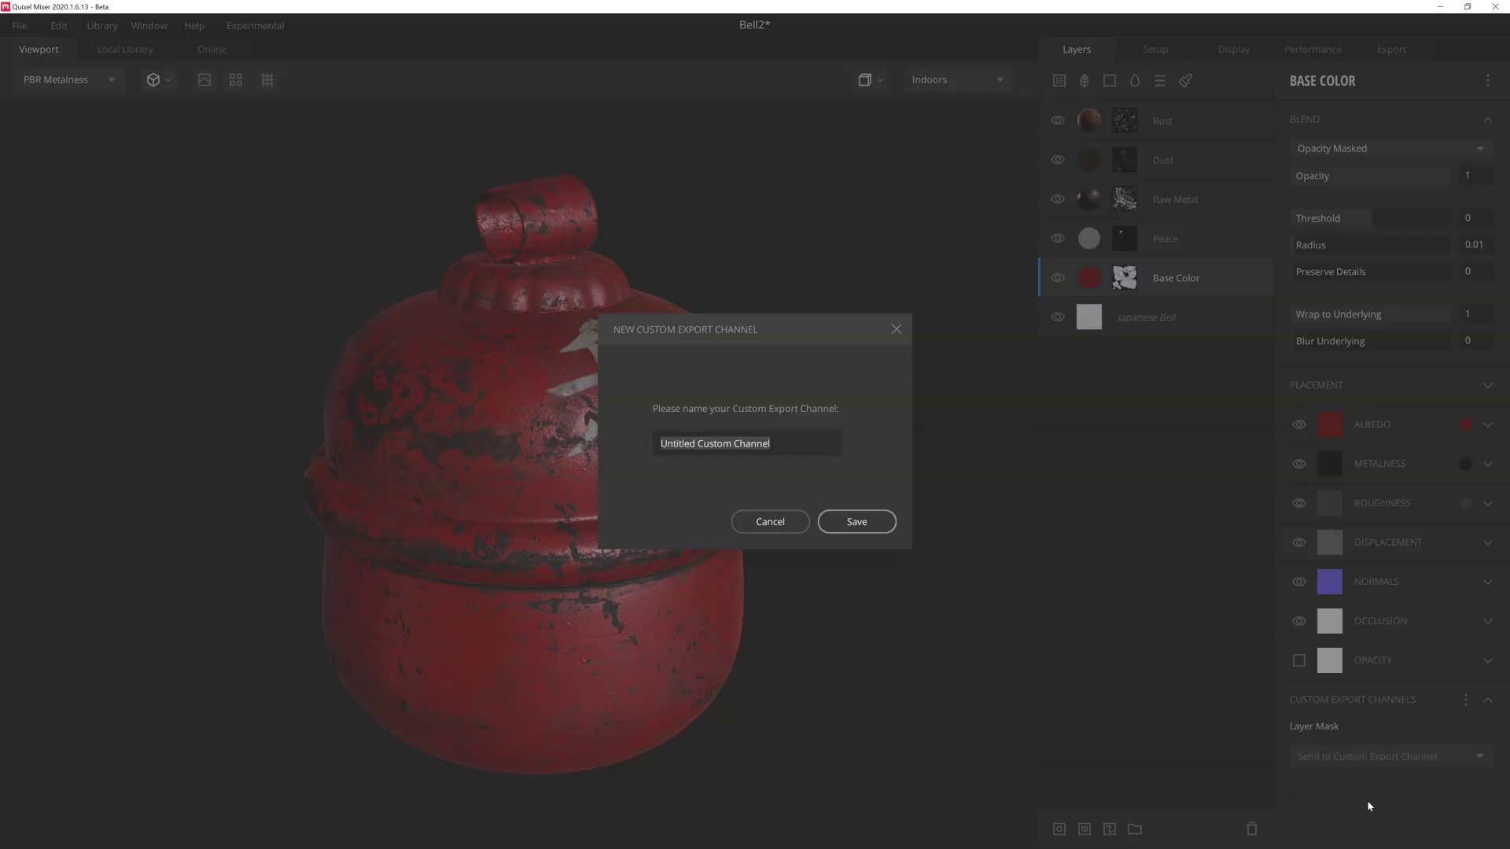
{"action": "type", "text": "Paint"}
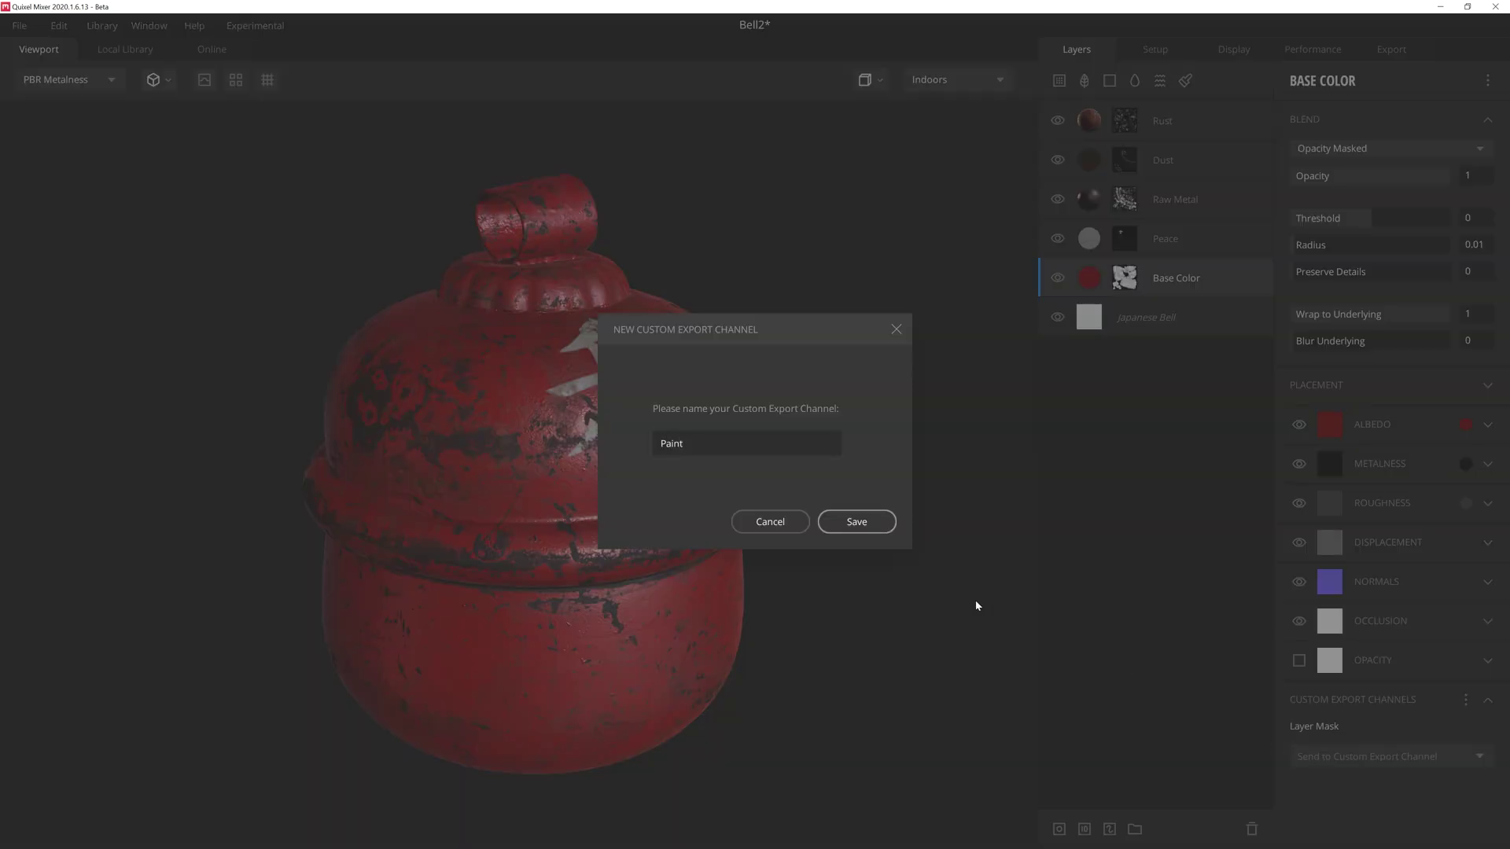
{"action": "left_click", "coordinate": [862, 523]}
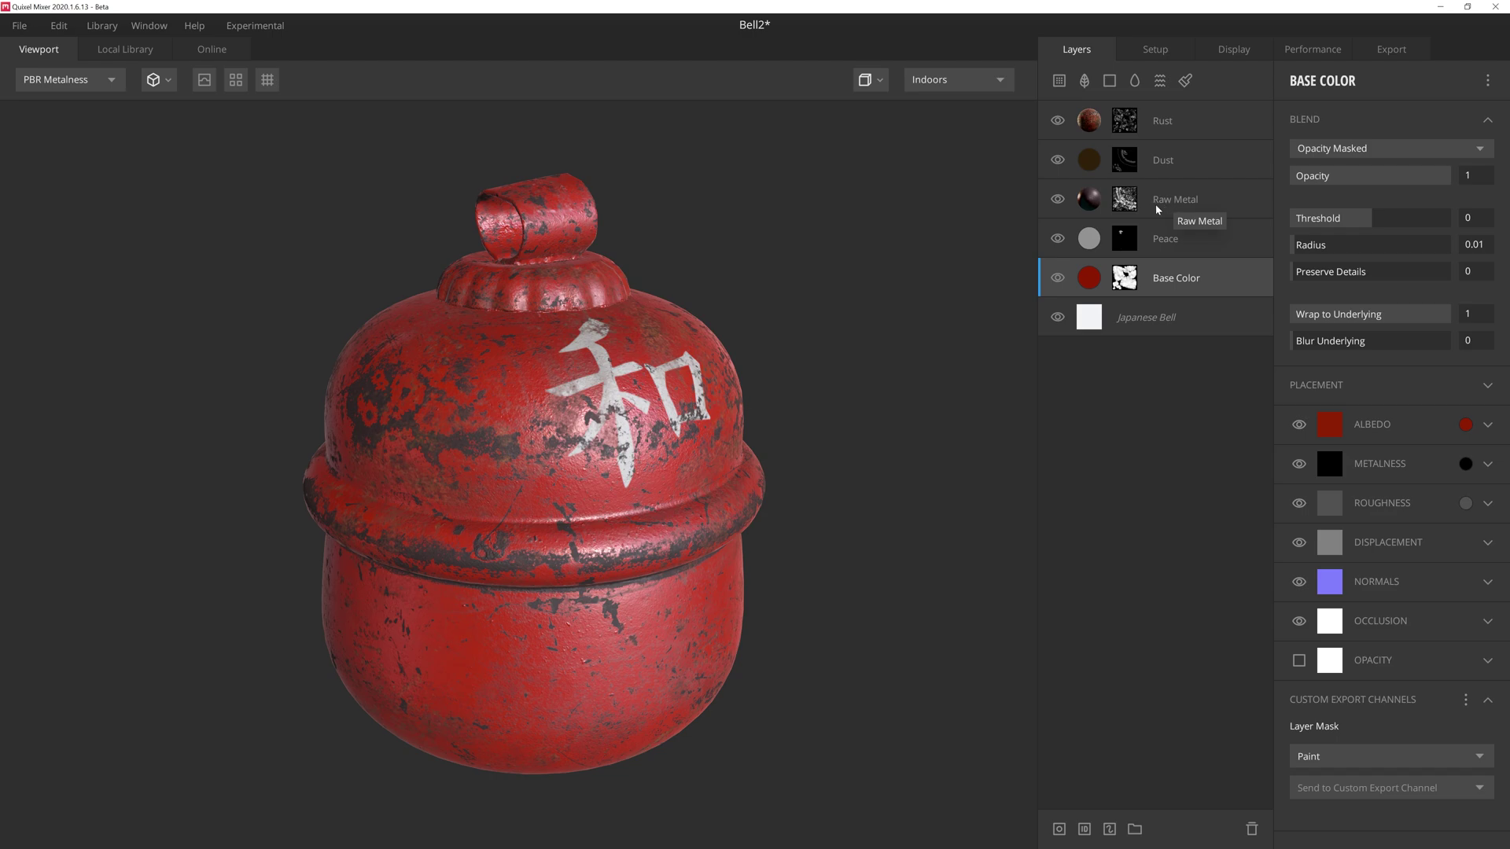
Send the Peace and Raw Metal layer masks to the Paint channel
{"action": "left_click", "coordinate": [1089, 242]}
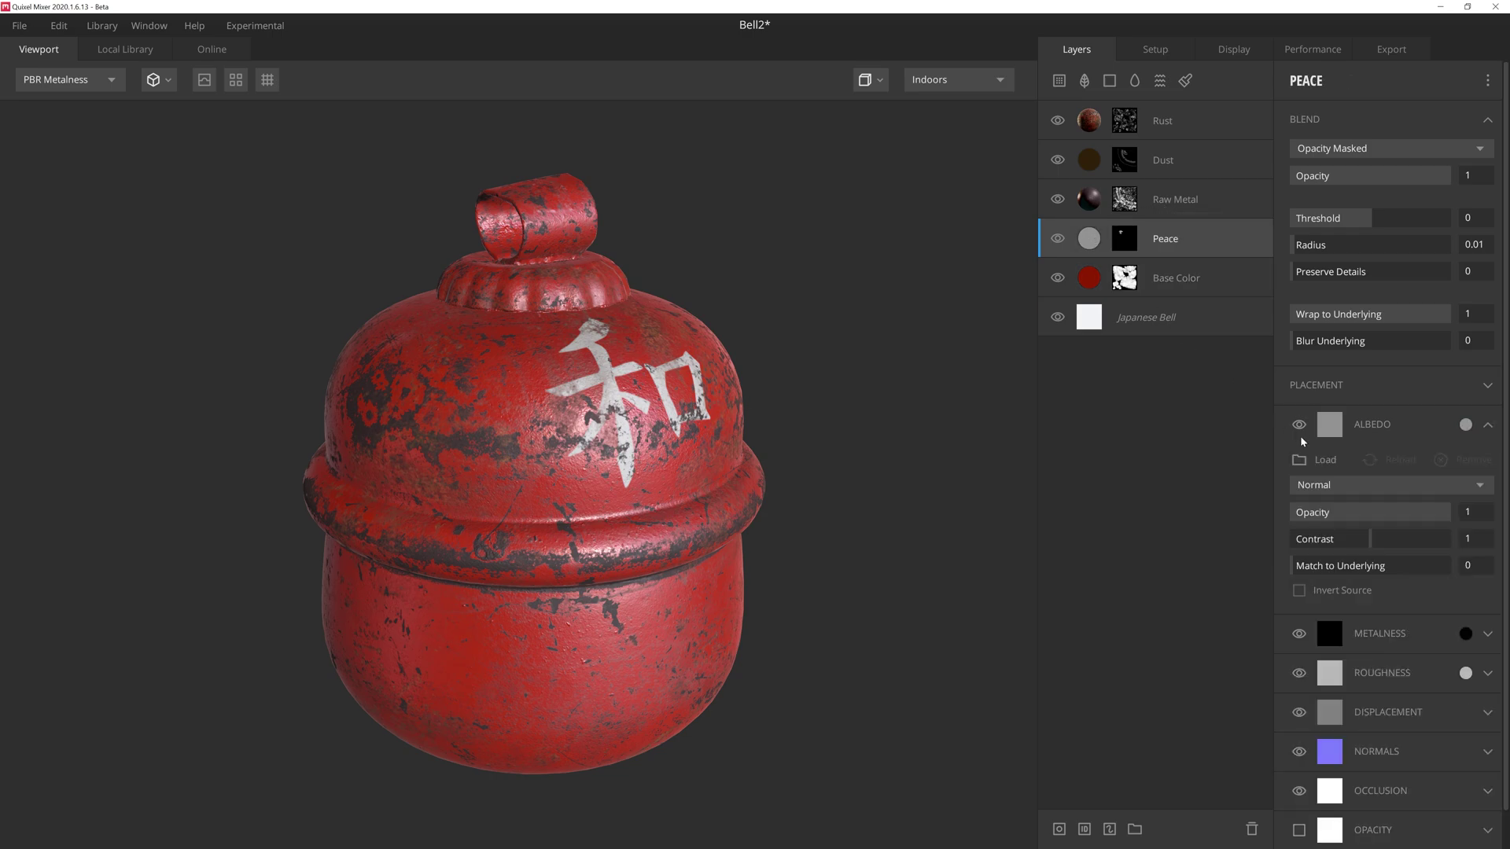
{"action": "scroll", "coordinate": [1301, 442], "scroll_direction": "down", "scroll_amount": 1}
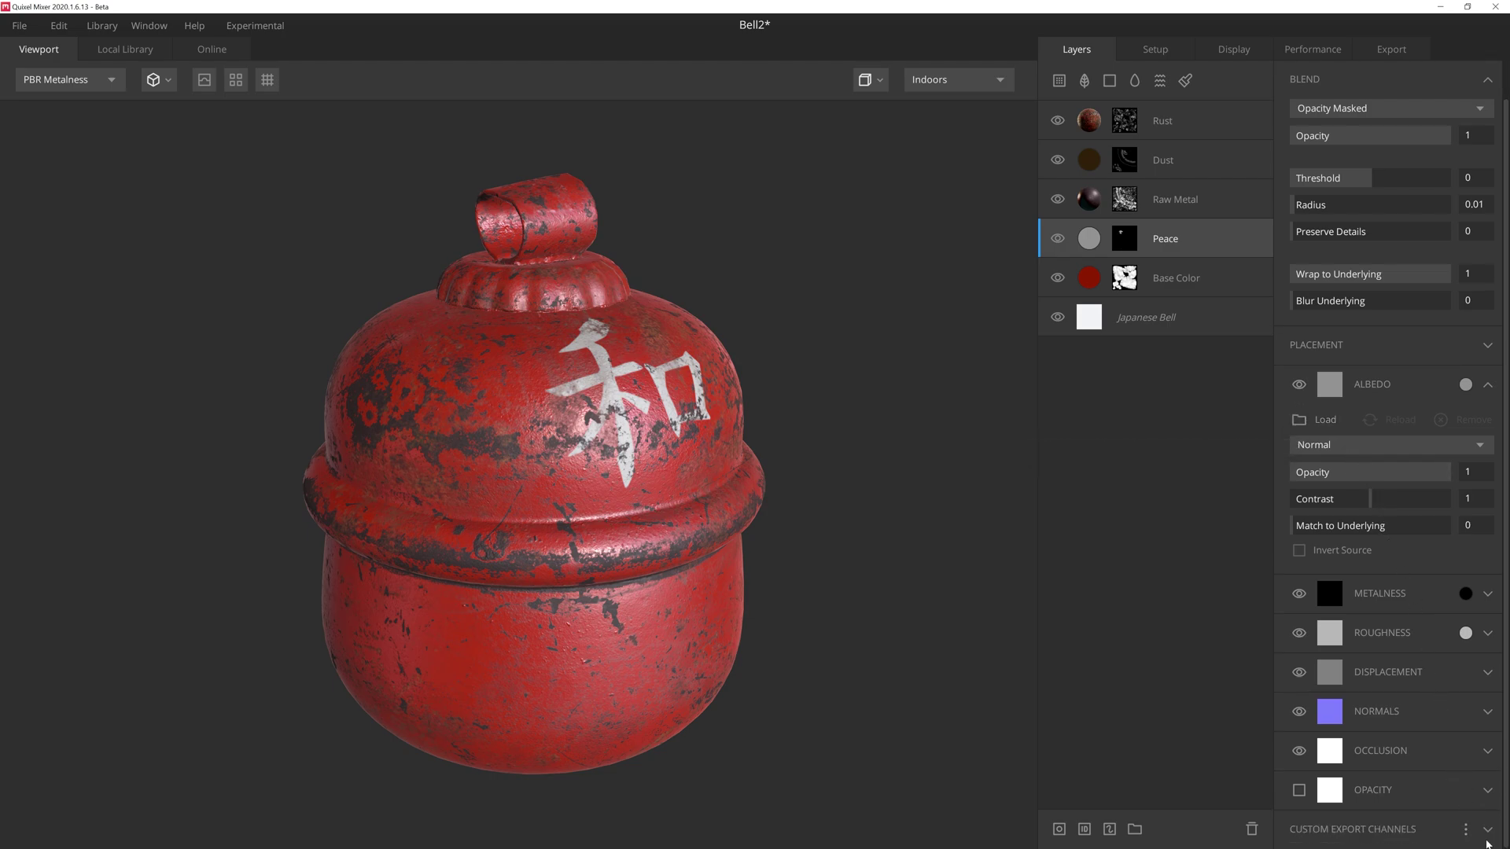
{"action": "left_click", "coordinate": [1487, 830]}
{"action": "scroll", "coordinate": [1482, 826], "scroll_direction": "down", "scroll_amount": 2}
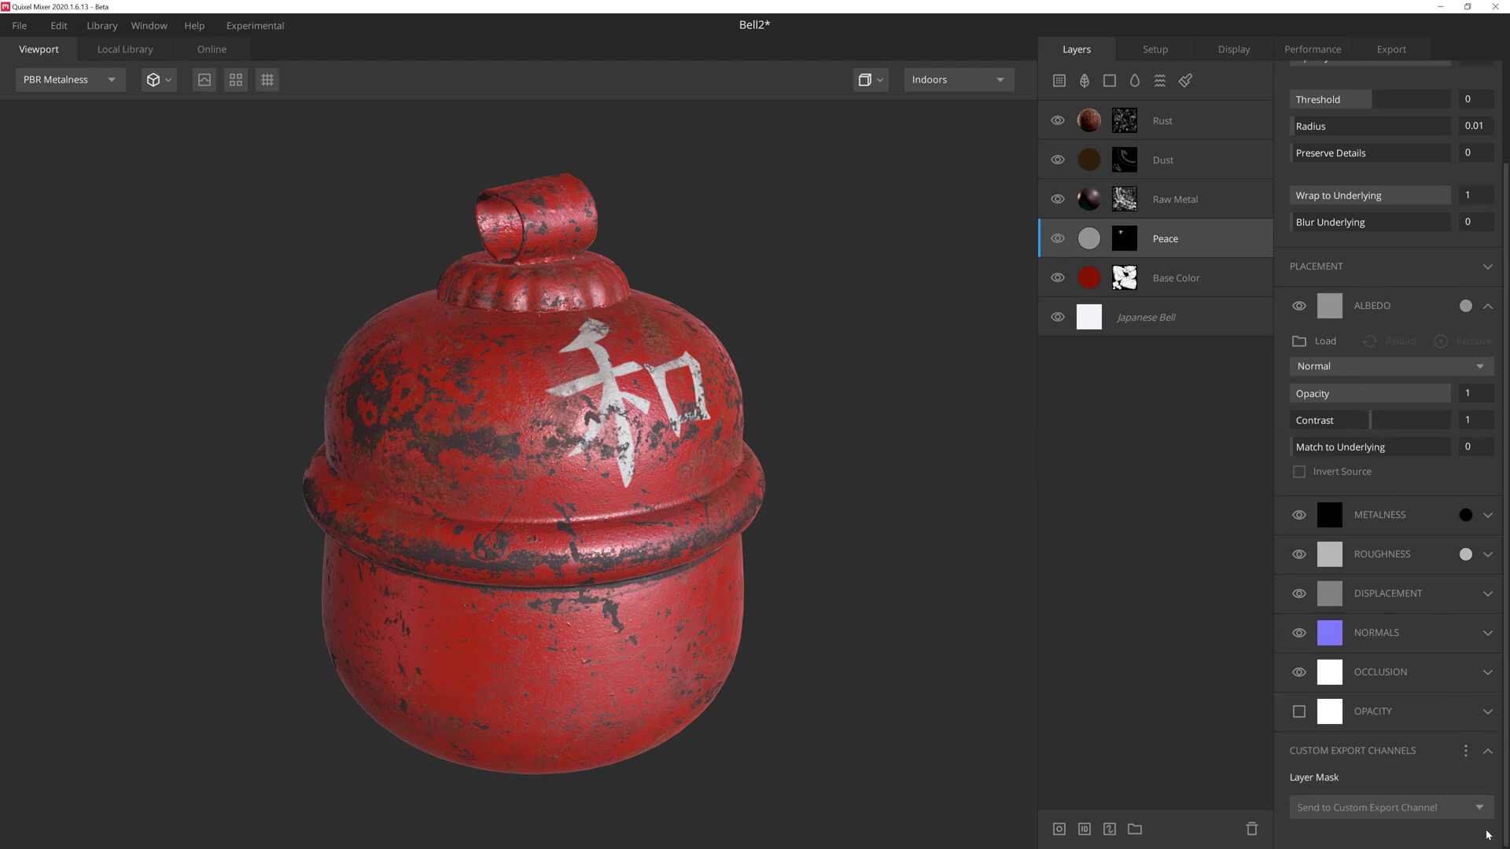
{"action": "left_click", "coordinate": [1398, 811]}
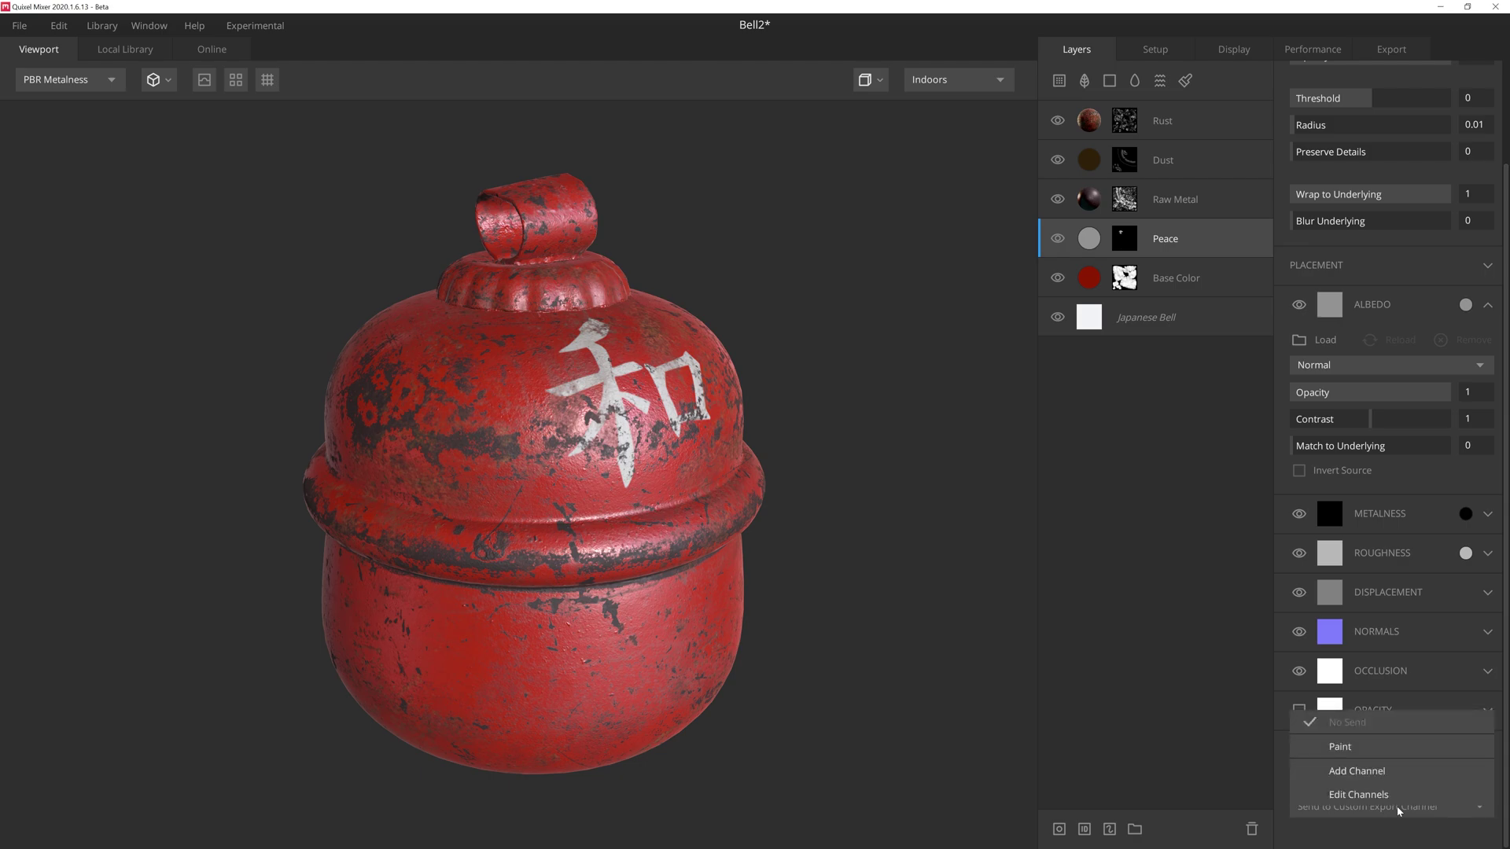
{"action": "left_click", "coordinate": [1353, 740]}
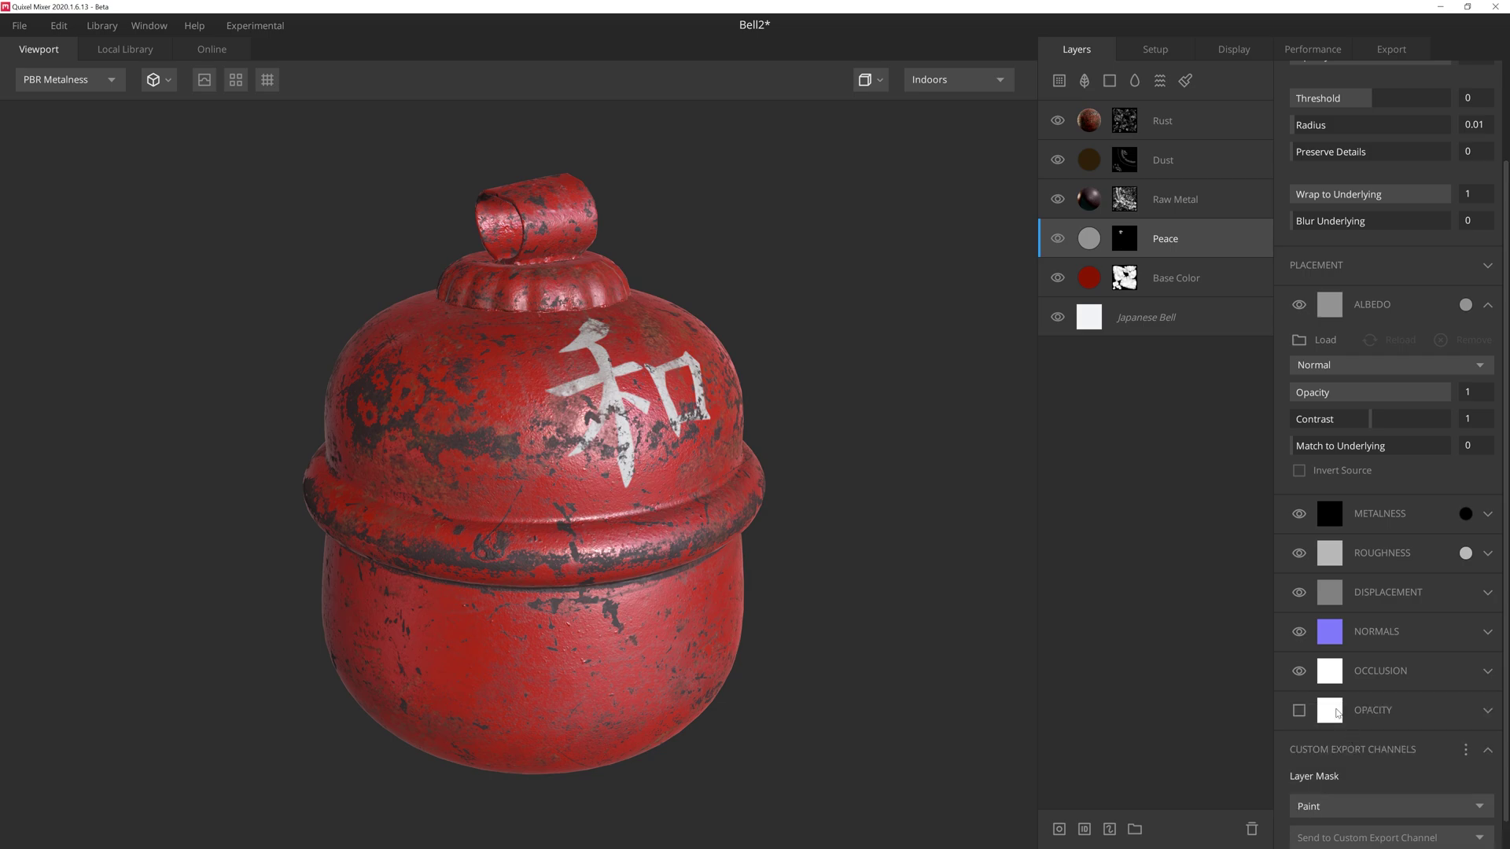
{"action": "left_click", "coordinate": [1175, 199]}
{"action": "left_click", "coordinate": [1372, 796]}
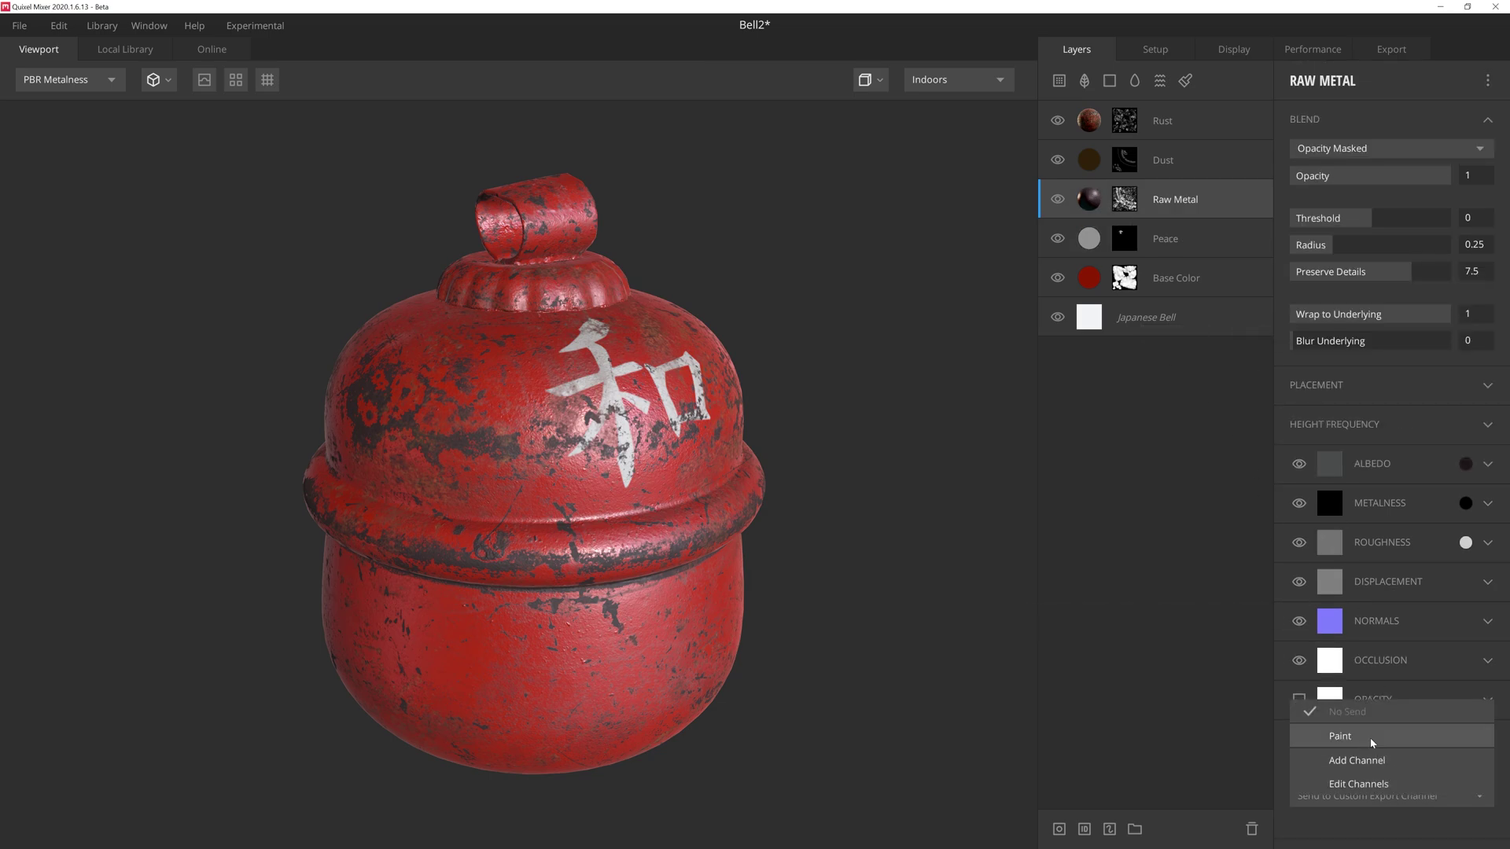
{"action": "left_click", "coordinate": [1373, 739]}
Send the Dust and Rust layer masks to the Paint channel as well
{"action": "left_click", "coordinate": [1163, 160]}
{"action": "scroll", "coordinate": [1386, 697], "scroll_direction": "down", "scroll_amount": 1}
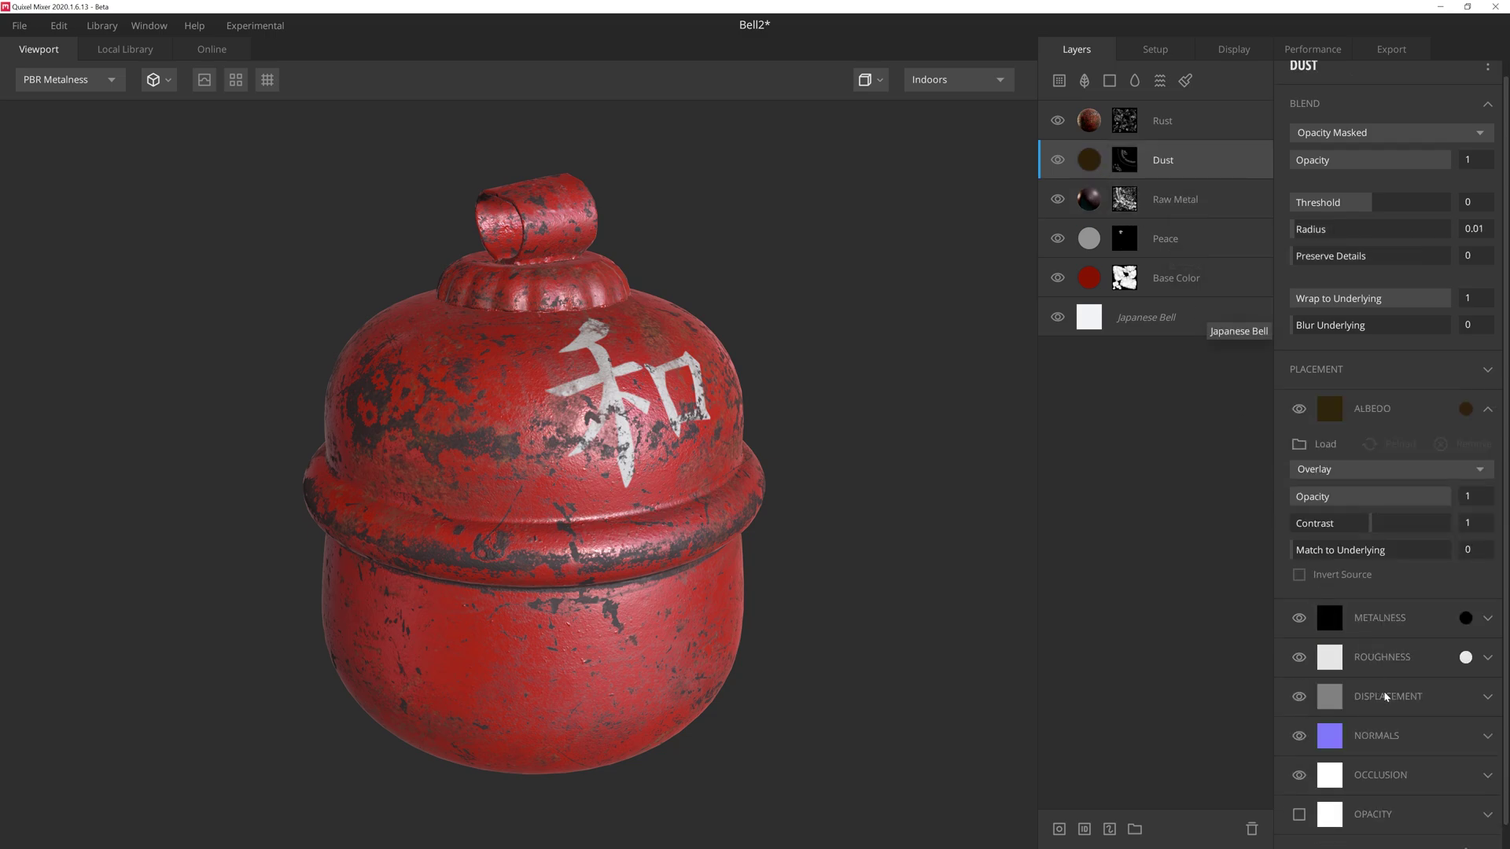
{"action": "scroll", "coordinate": [1386, 697], "scroll_direction": "down", "scroll_amount": 2}
{"action": "left_click", "coordinate": [1388, 806]}
{"action": "left_click", "coordinate": [1353, 749]}
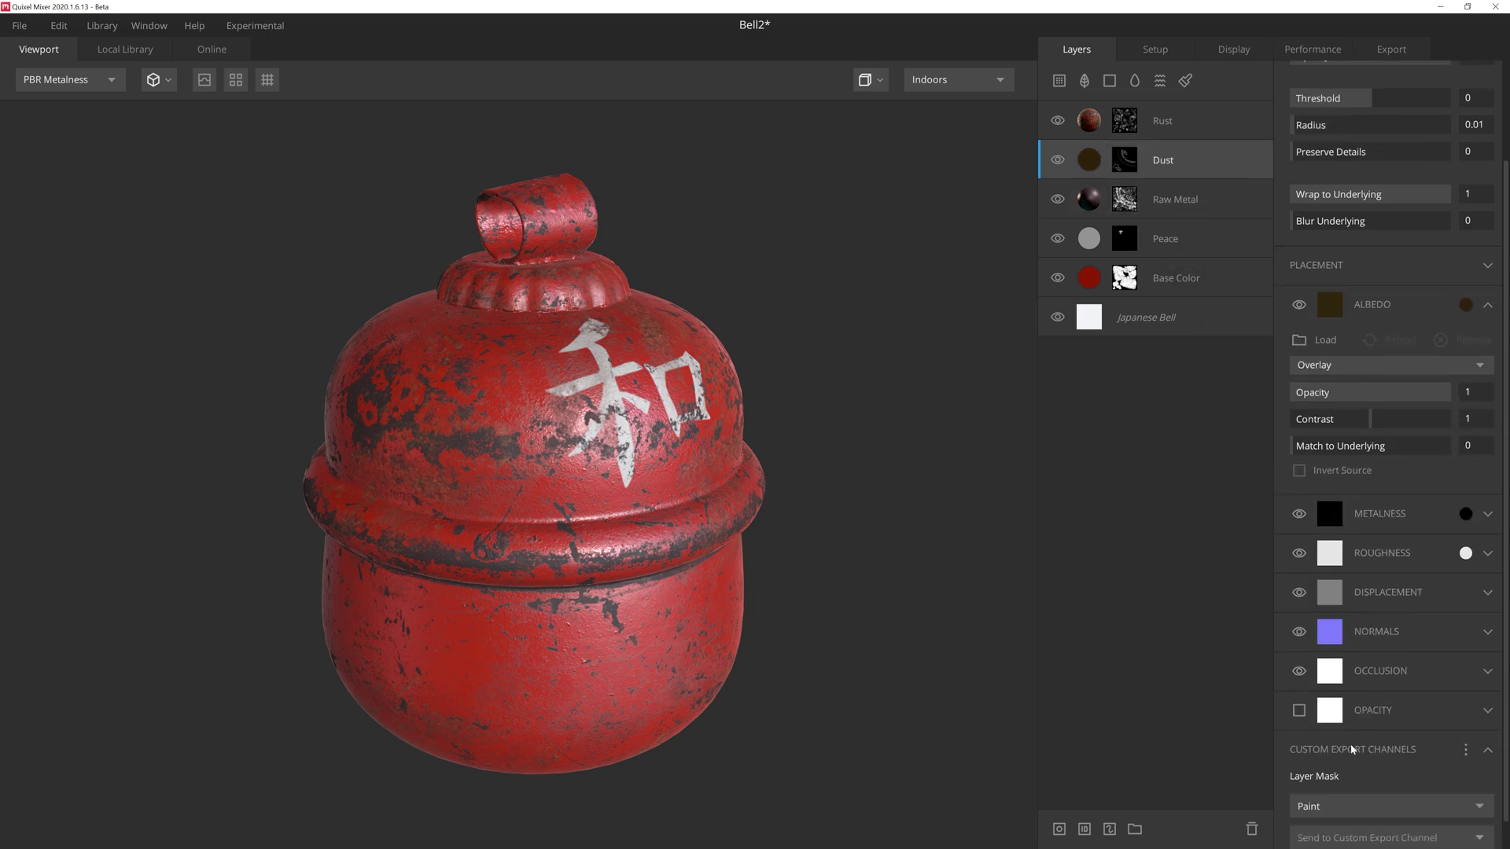
{"action": "left_click", "coordinate": [1172, 122]}
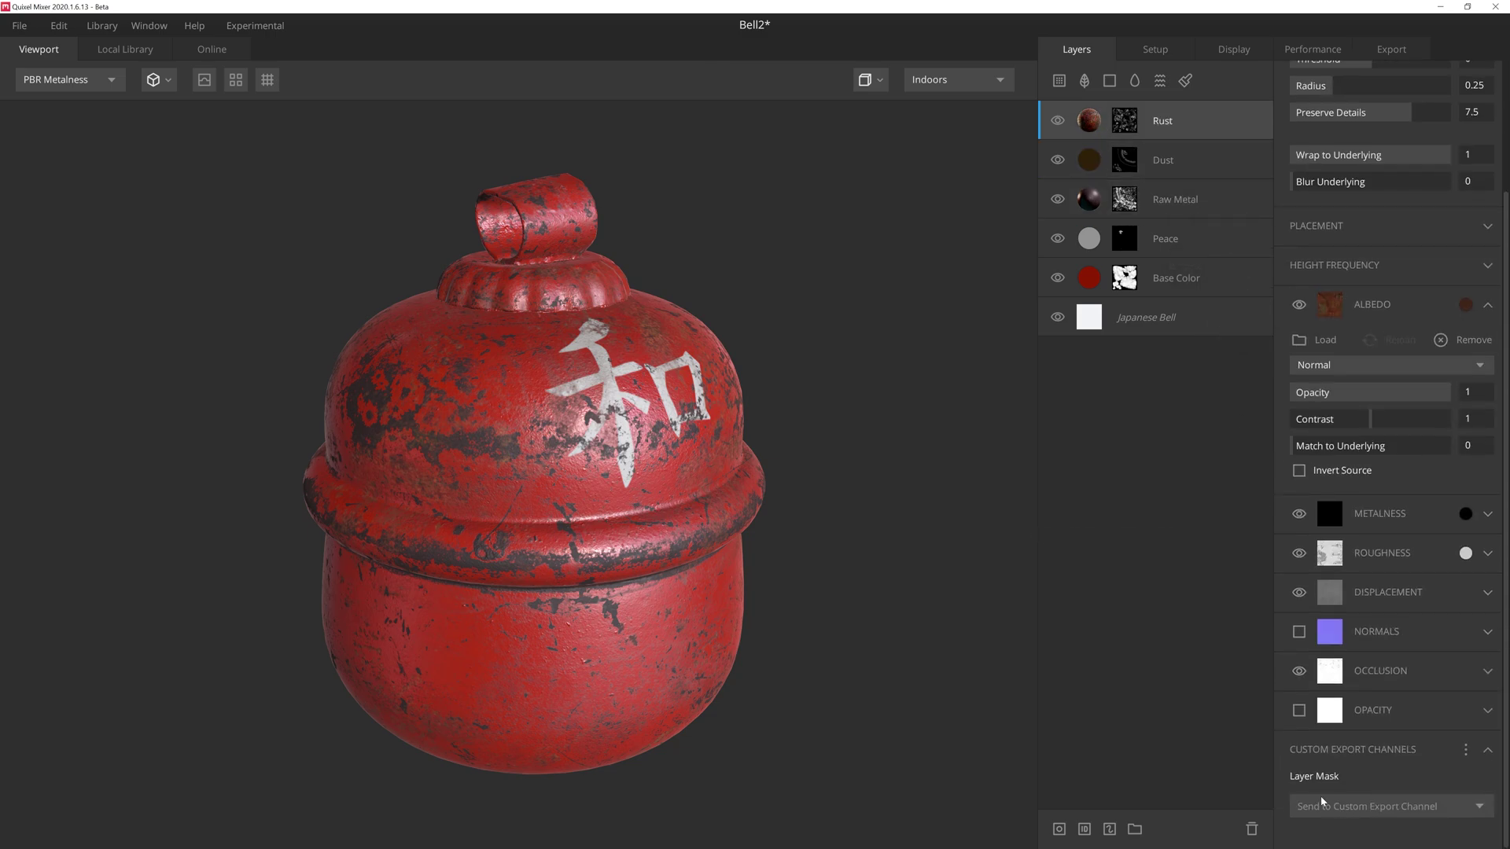
{"action": "left_click", "coordinate": [1321, 804]}
{"action": "left_click", "coordinate": [1333, 746]}
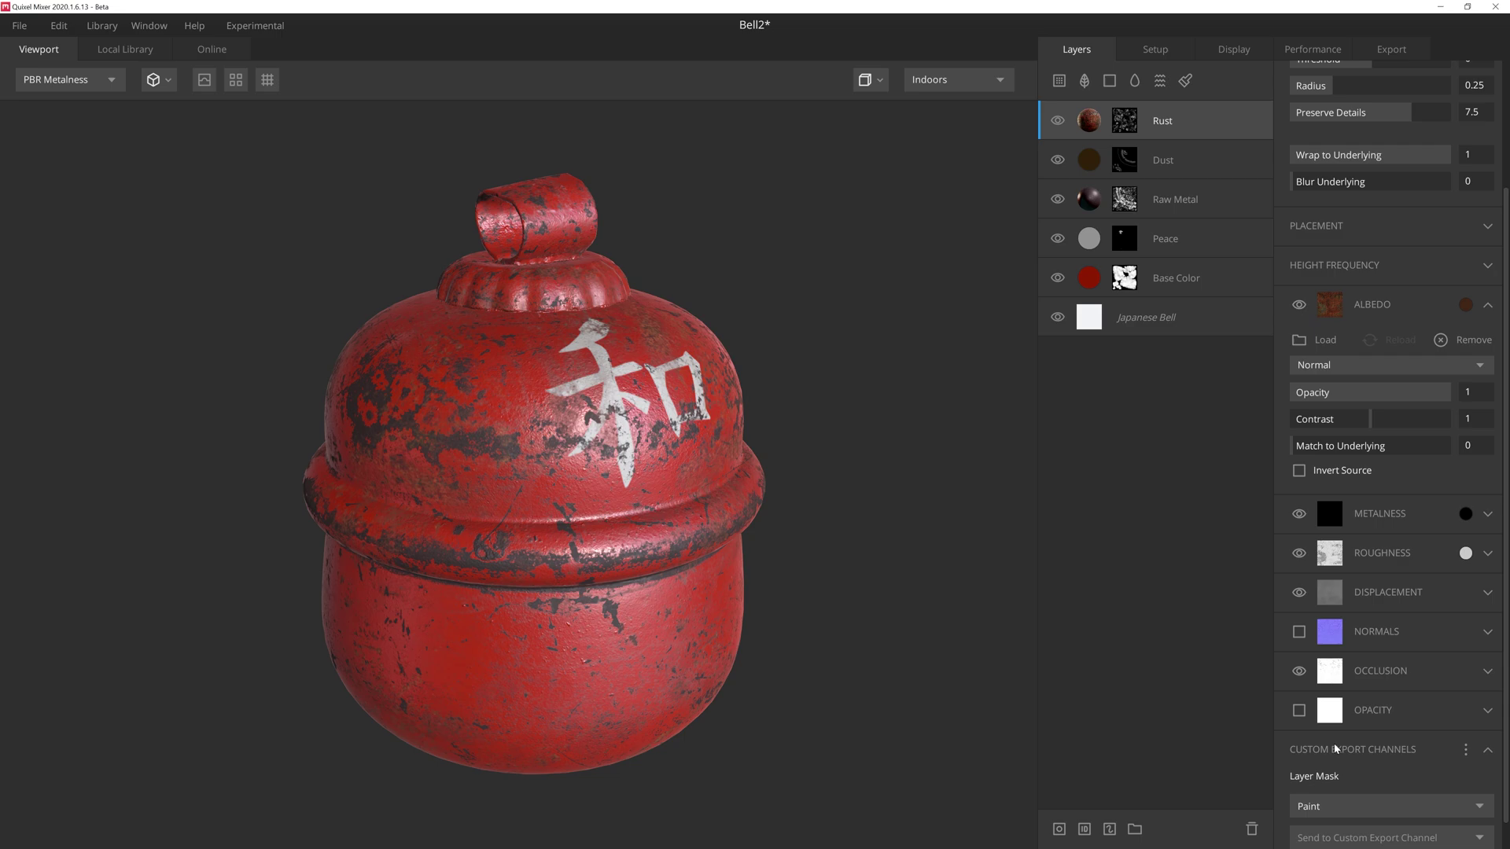
Open Window > Custom Export Channels, select the Paint channel, and turn off its mask preview
{"action": "scroll", "coordinate": [1334, 749], "scroll_direction": "down", "scroll_amount": 1}
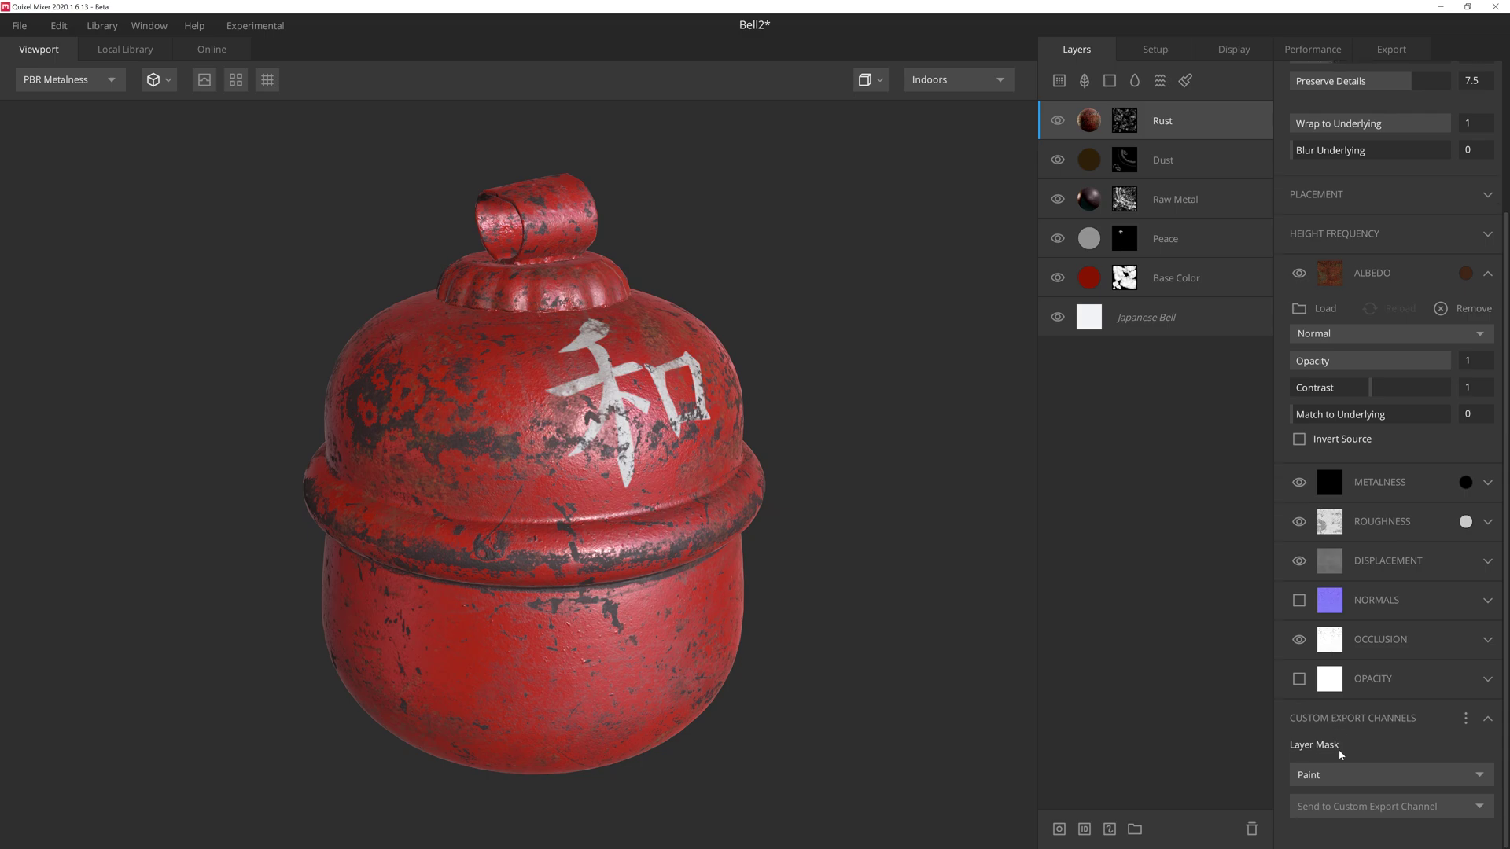
{"action": "left_click", "coordinate": [1386, 807]}
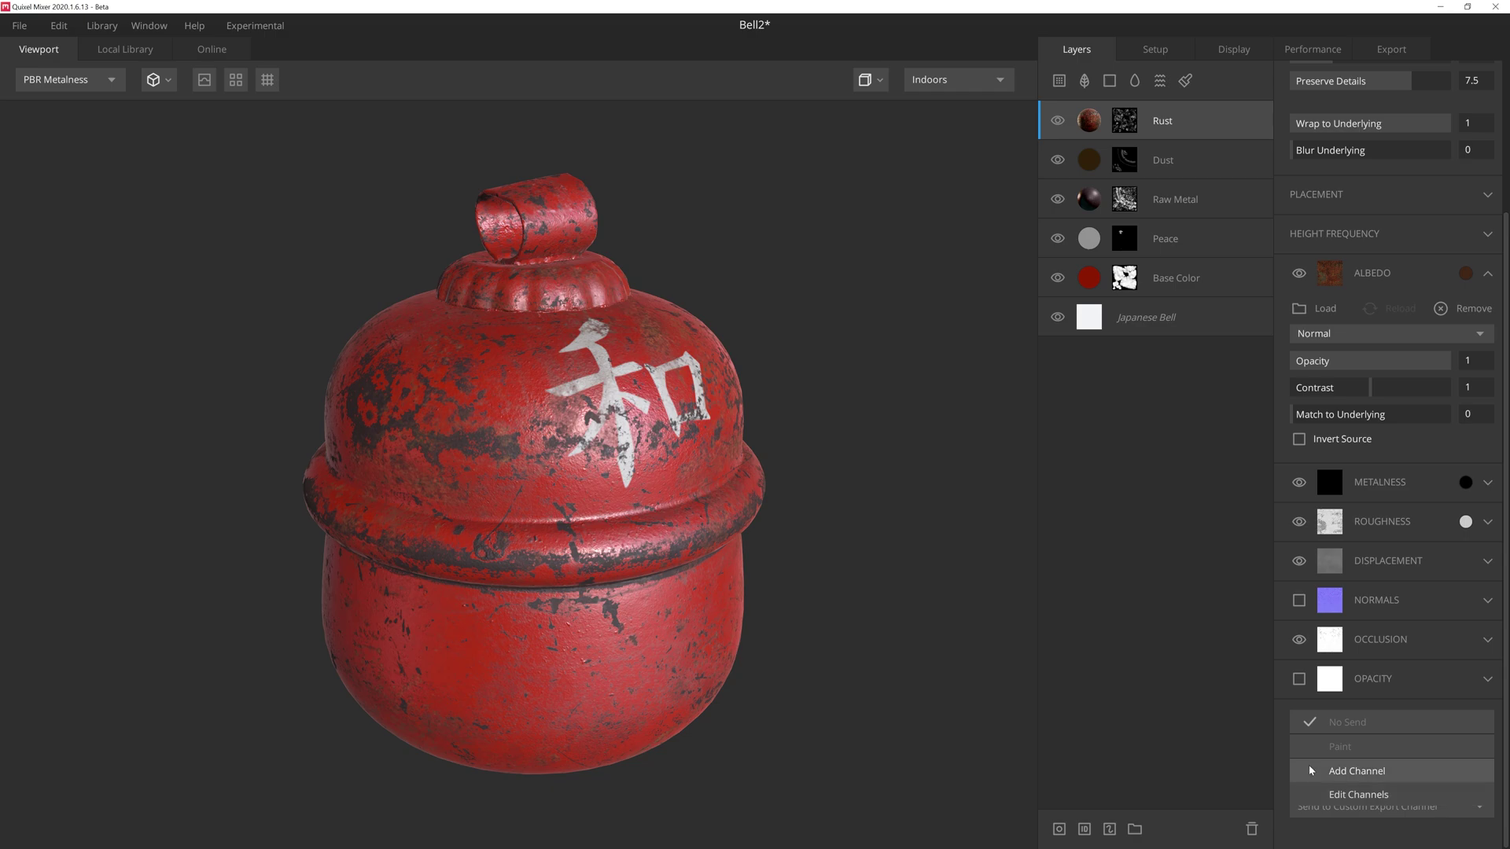
{"action": "left_click", "coordinate": [151, 26]}
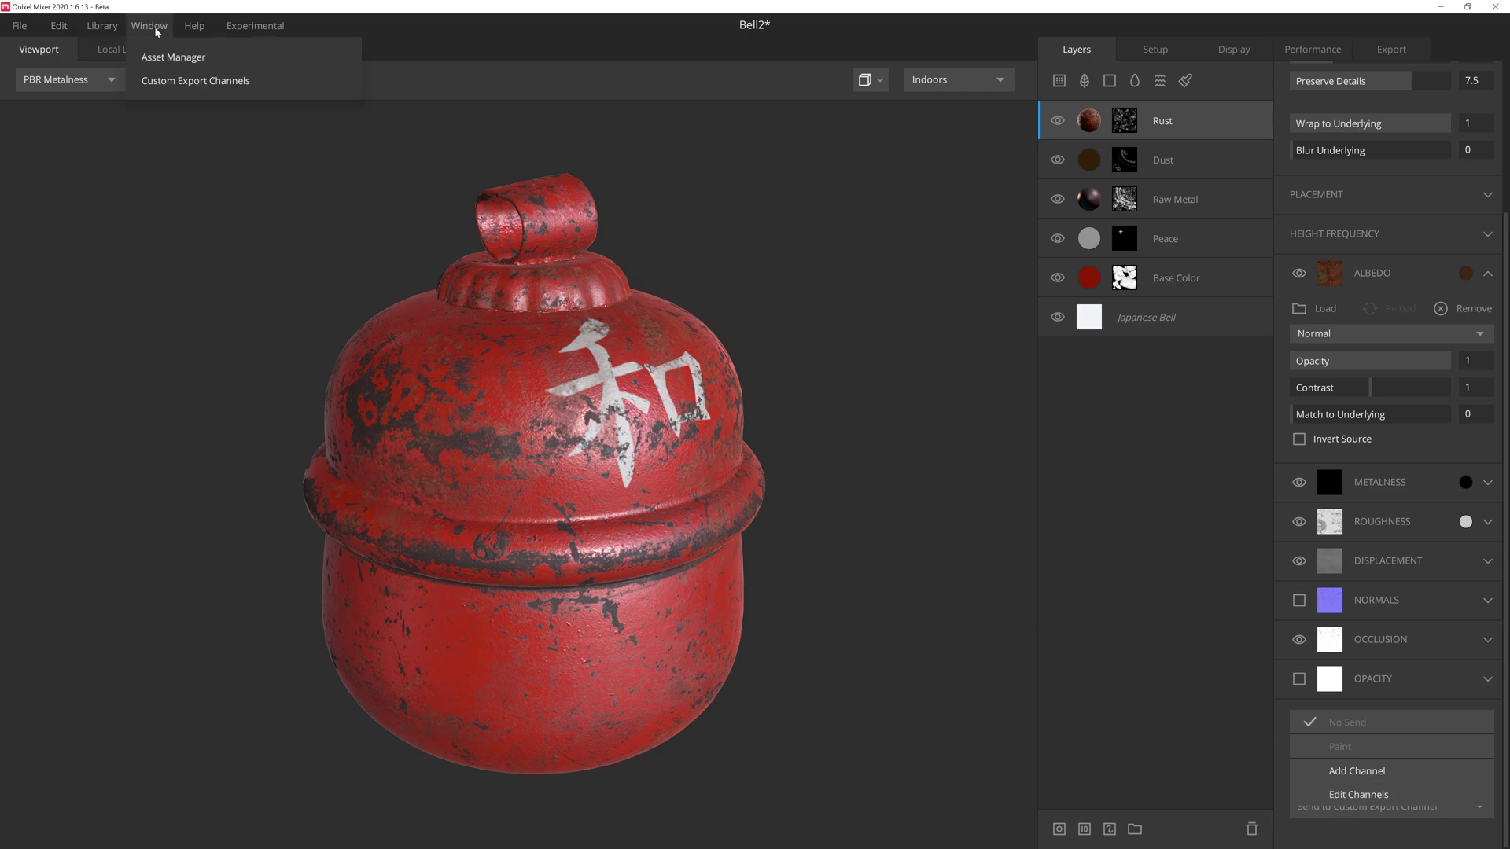
{"action": "left_click", "coordinate": [197, 82]}
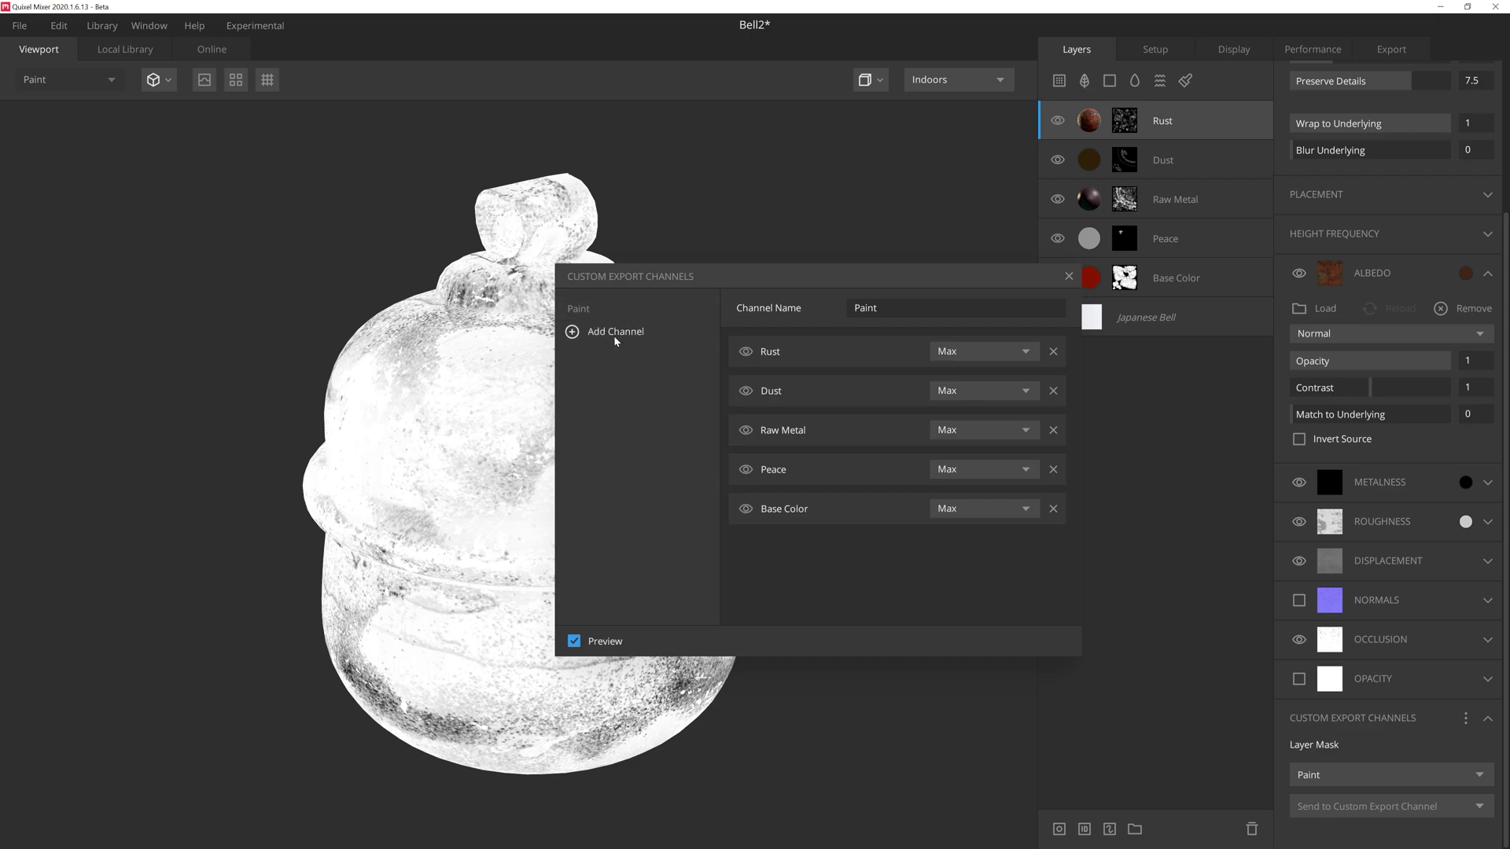
{"action": "double_click", "coordinate": [881, 309]}
{"action": "left_click", "coordinate": [574, 641]}
Toggle the Paint mask preview back on and hide the Rust and Dust contributions
{"action": "left_click", "coordinate": [574, 641]}
{"action": "left_click", "coordinate": [574, 641]}
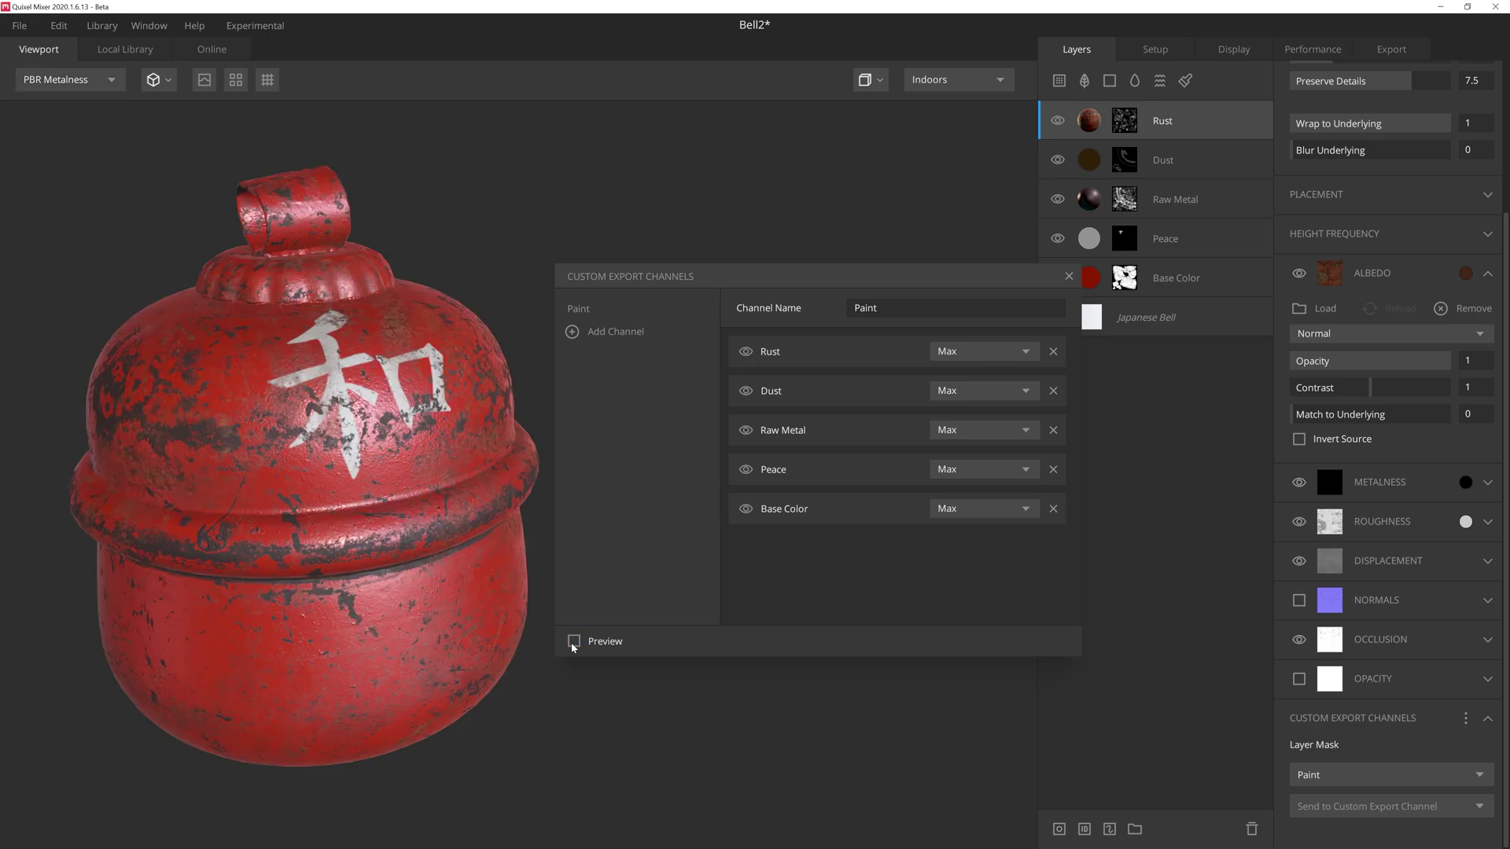
{"action": "left_click", "coordinate": [574, 641]}
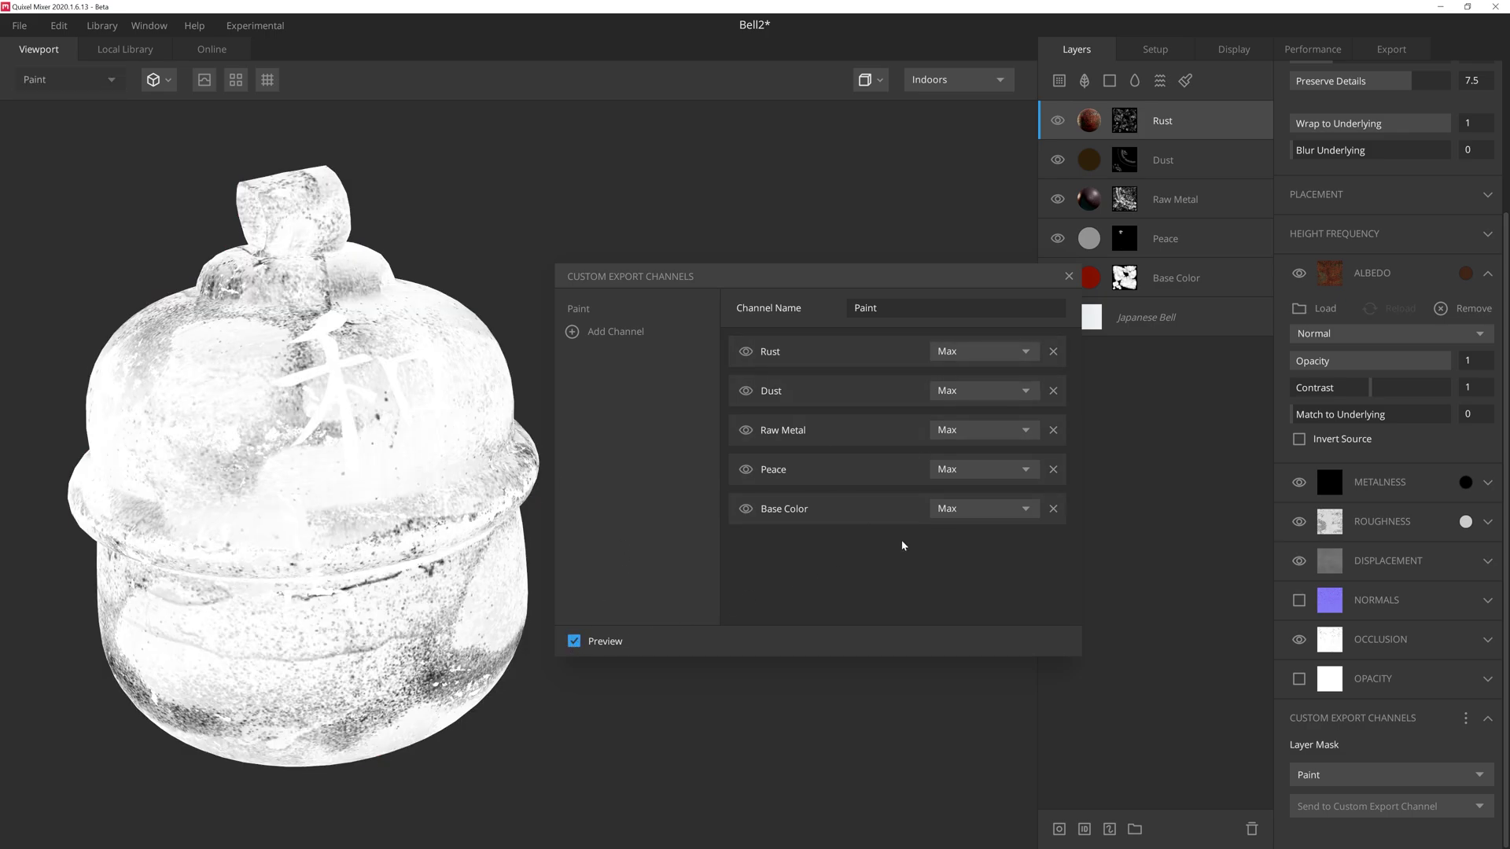
{"action": "left_click", "coordinate": [745, 351]}
{"action": "left_click", "coordinate": [746, 391]}
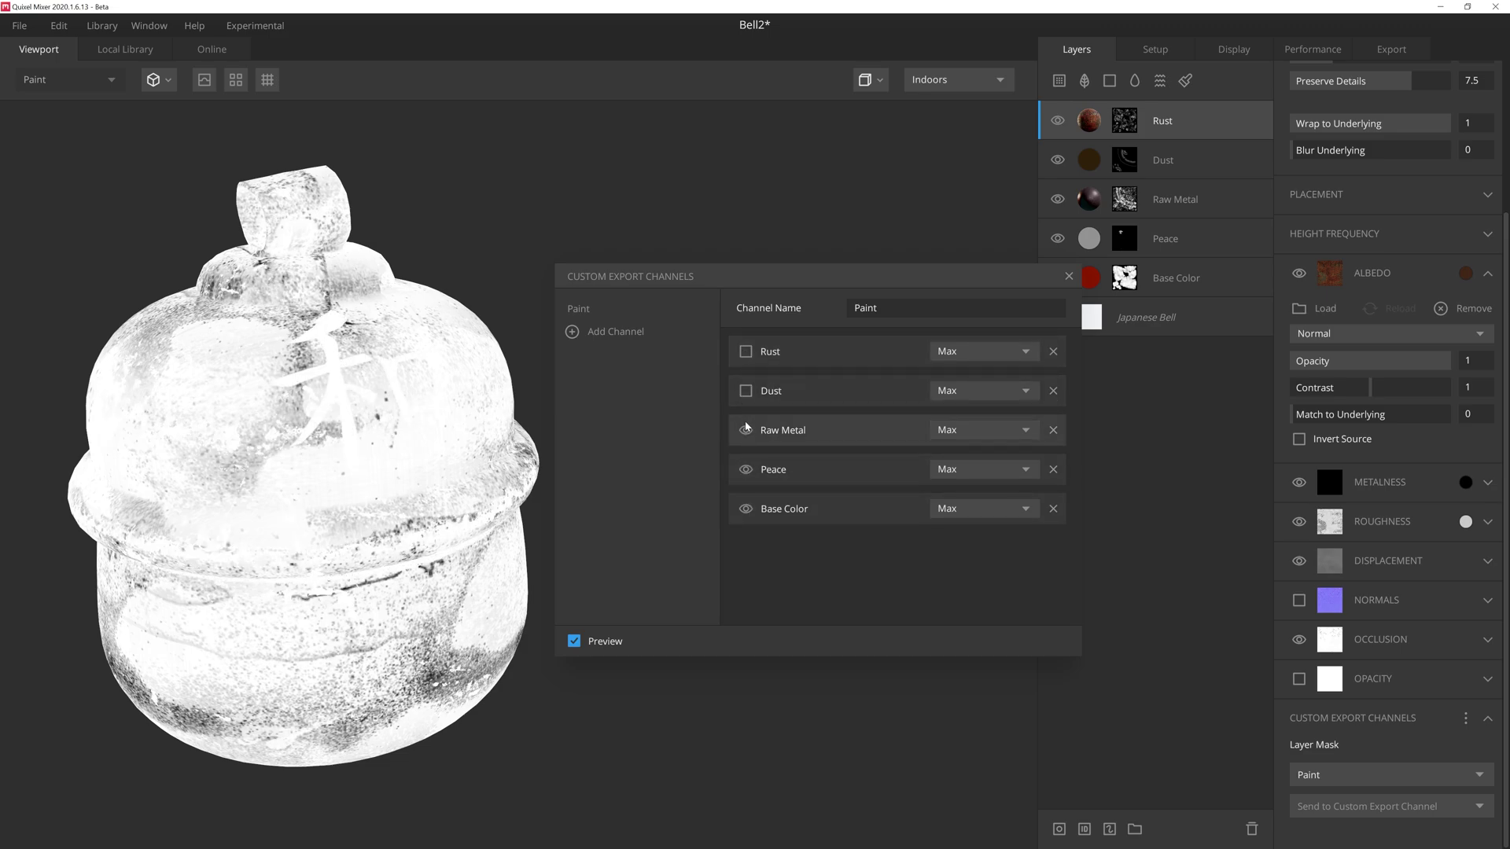
Try Multiply on Rust, reset it to Max, and drag Rust below Raw Metal
{"action": "left_click", "coordinate": [983, 351]}
{"action": "left_click", "coordinate": [971, 467]}
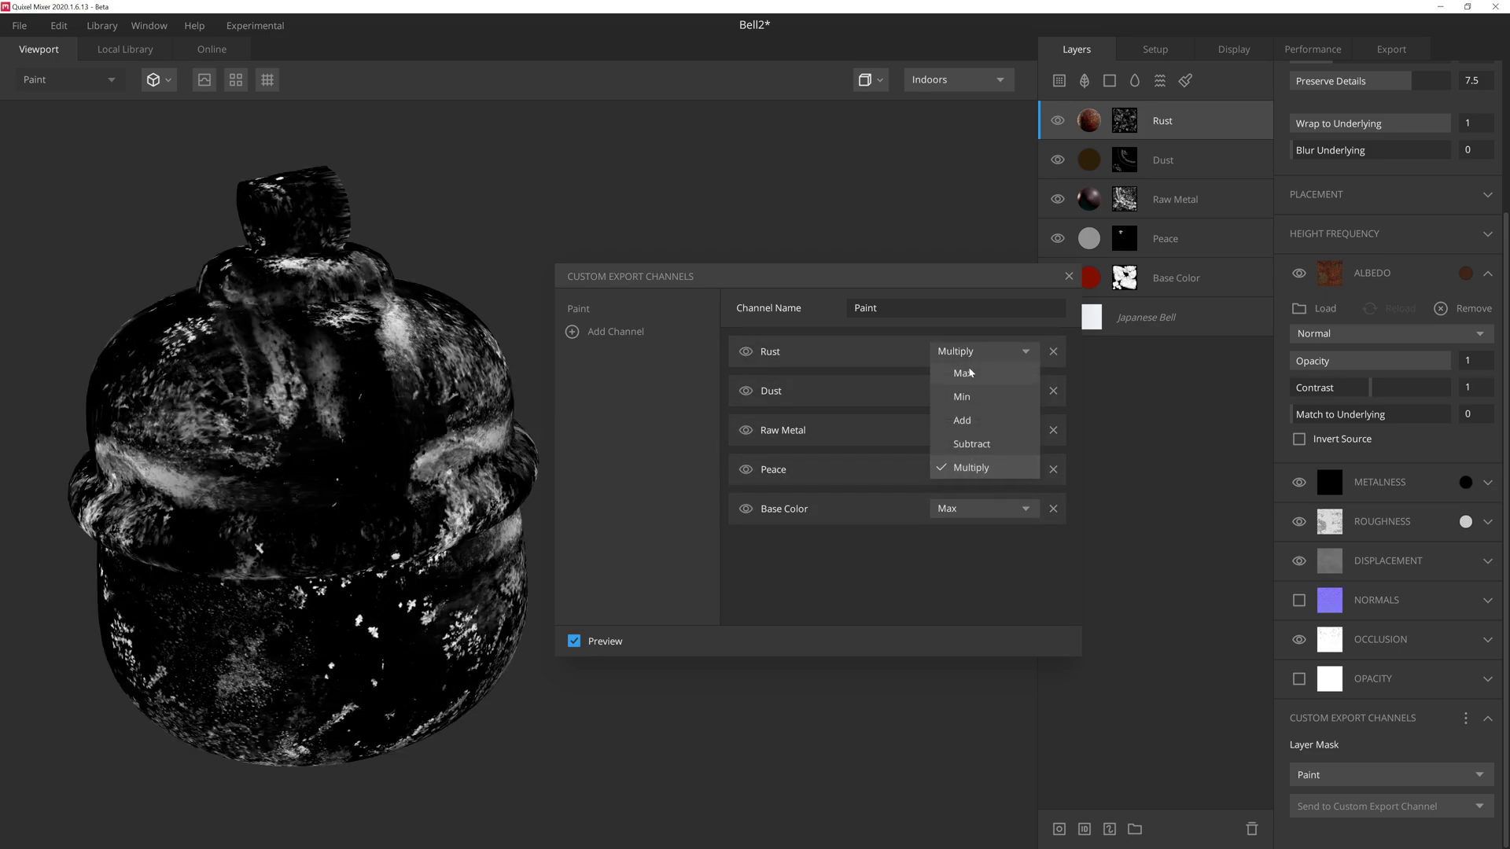
{"action": "left_click", "coordinate": [970, 373]}
{"action": "left_click", "coordinate": [967, 351]}
{"action": "left_click_drag", "start_coordinate": [834, 351], "coordinate": [816, 380]}
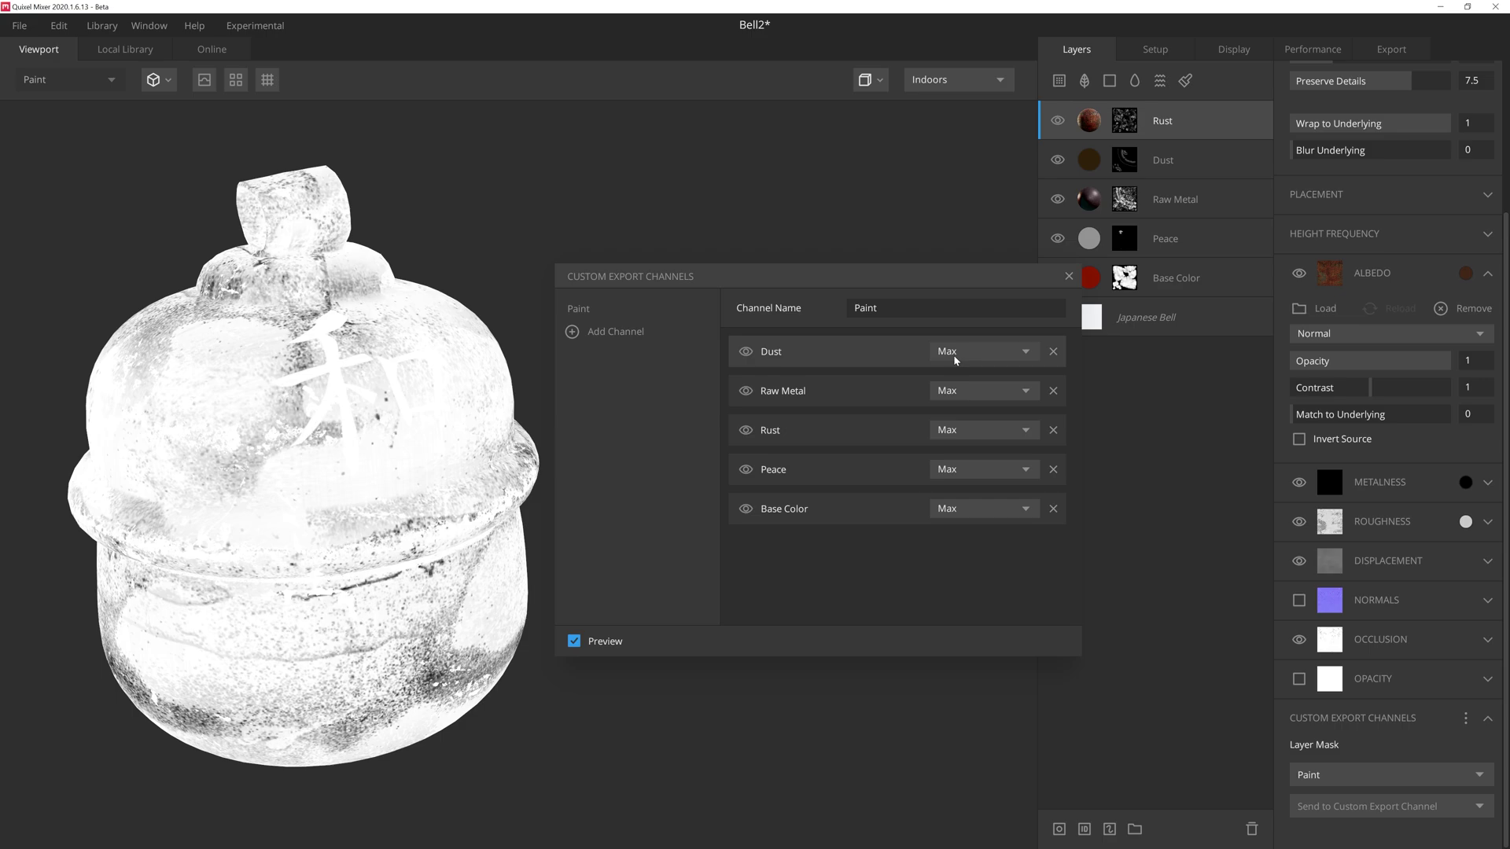
Set Dust, Raw Metal, Rust and Peace to Subtract, inspect the bell, and close the editor
{"action": "left_click", "coordinate": [983, 351]}
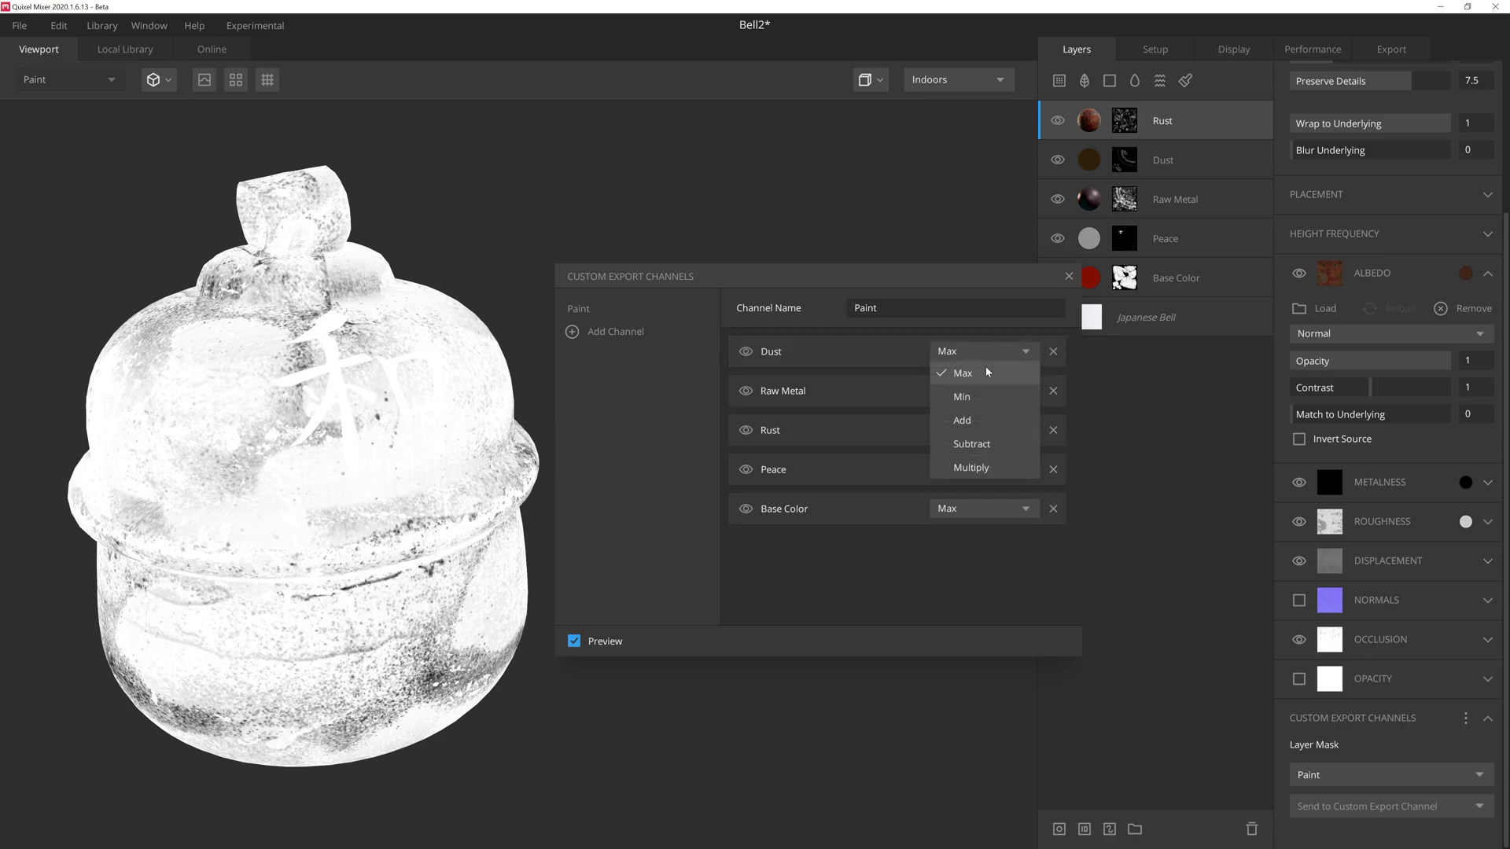
{"action": "left_click", "coordinate": [988, 442]}
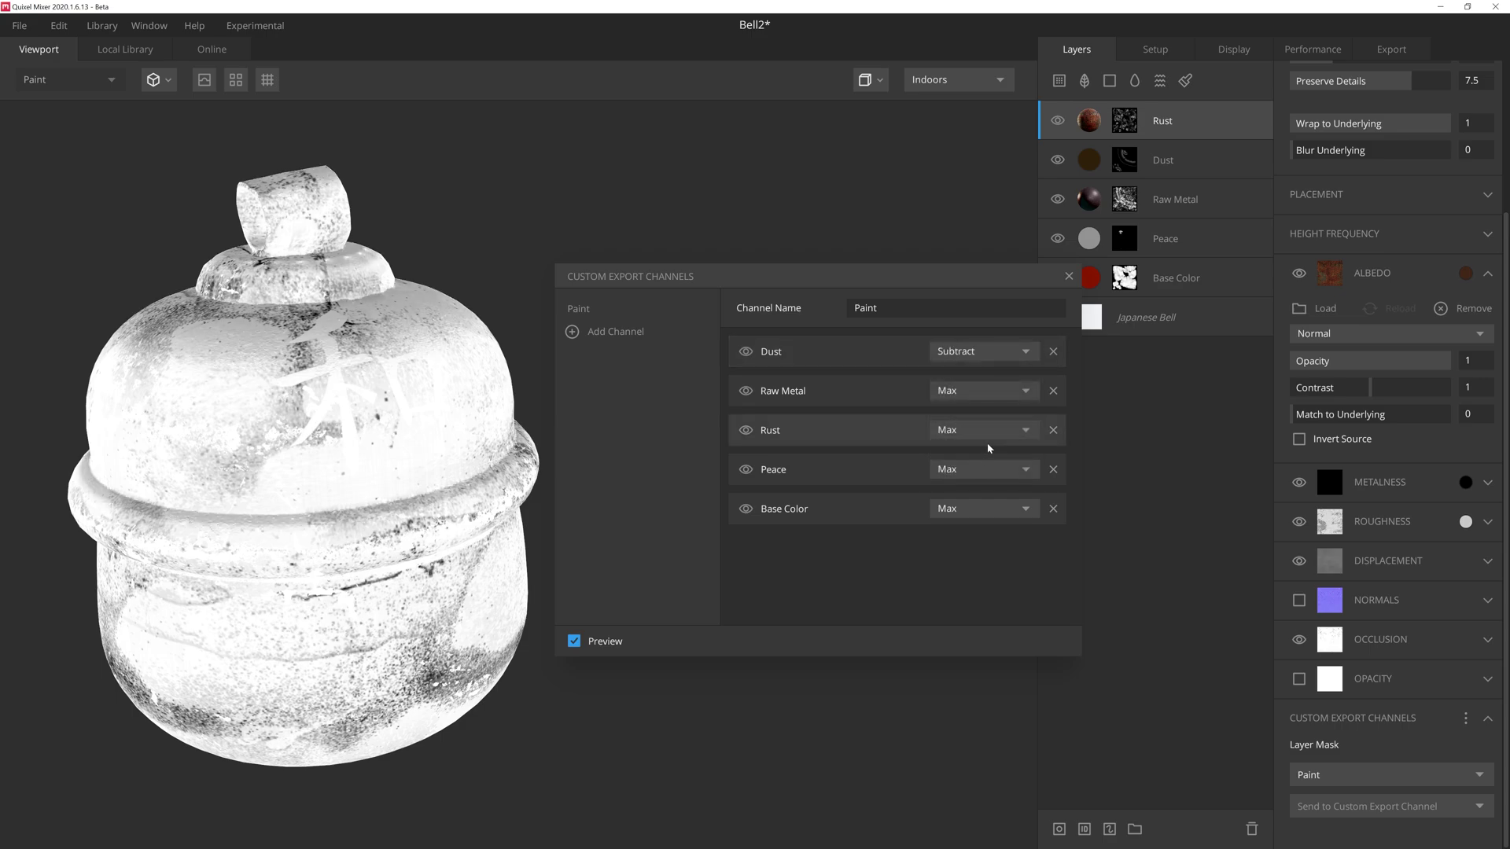
{"action": "left_click", "coordinate": [987, 389]}
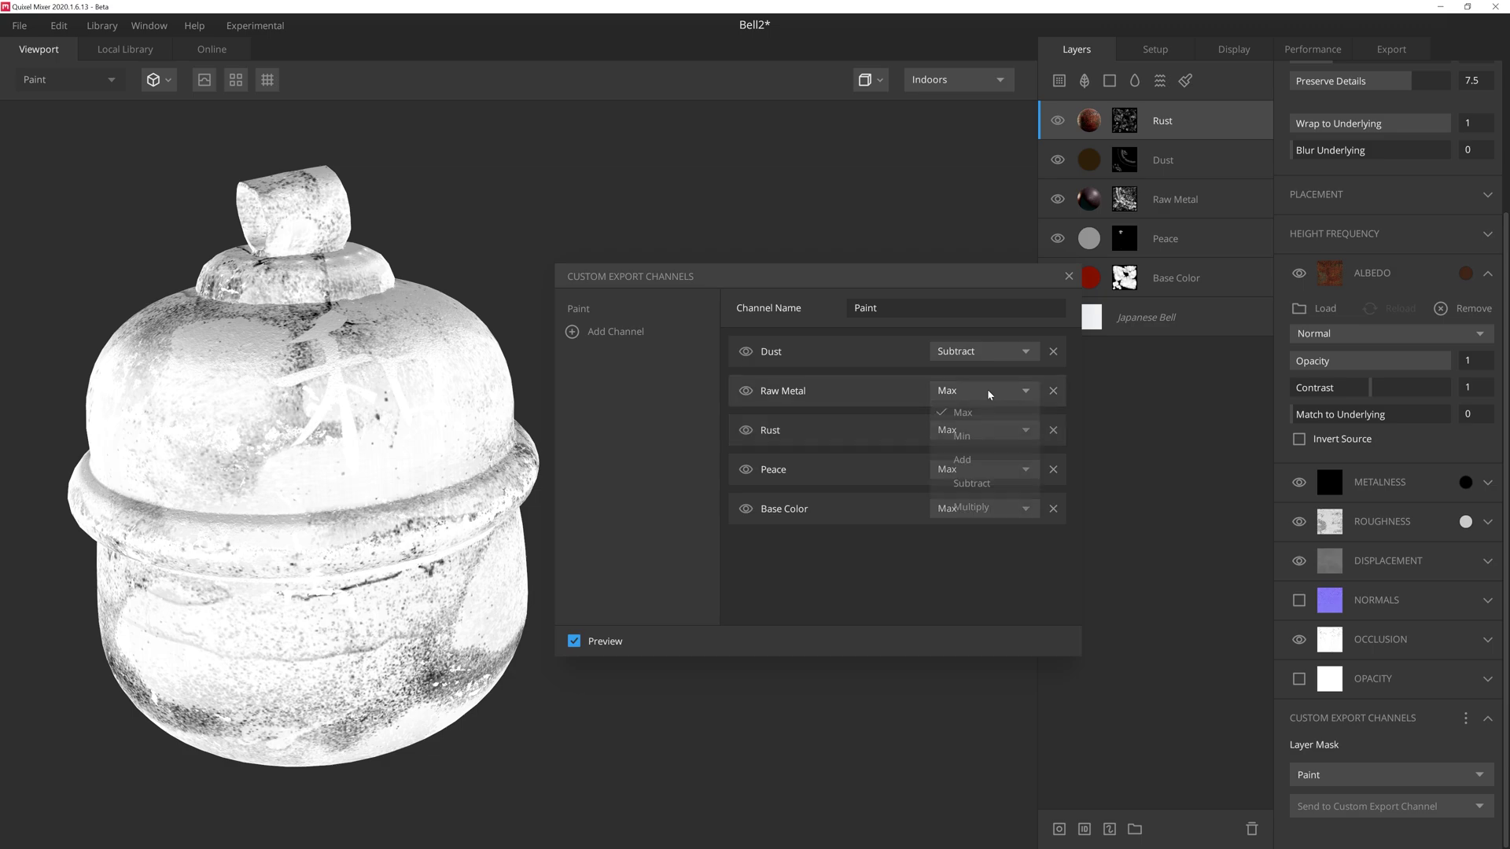
{"action": "left_click", "coordinate": [983, 483]}
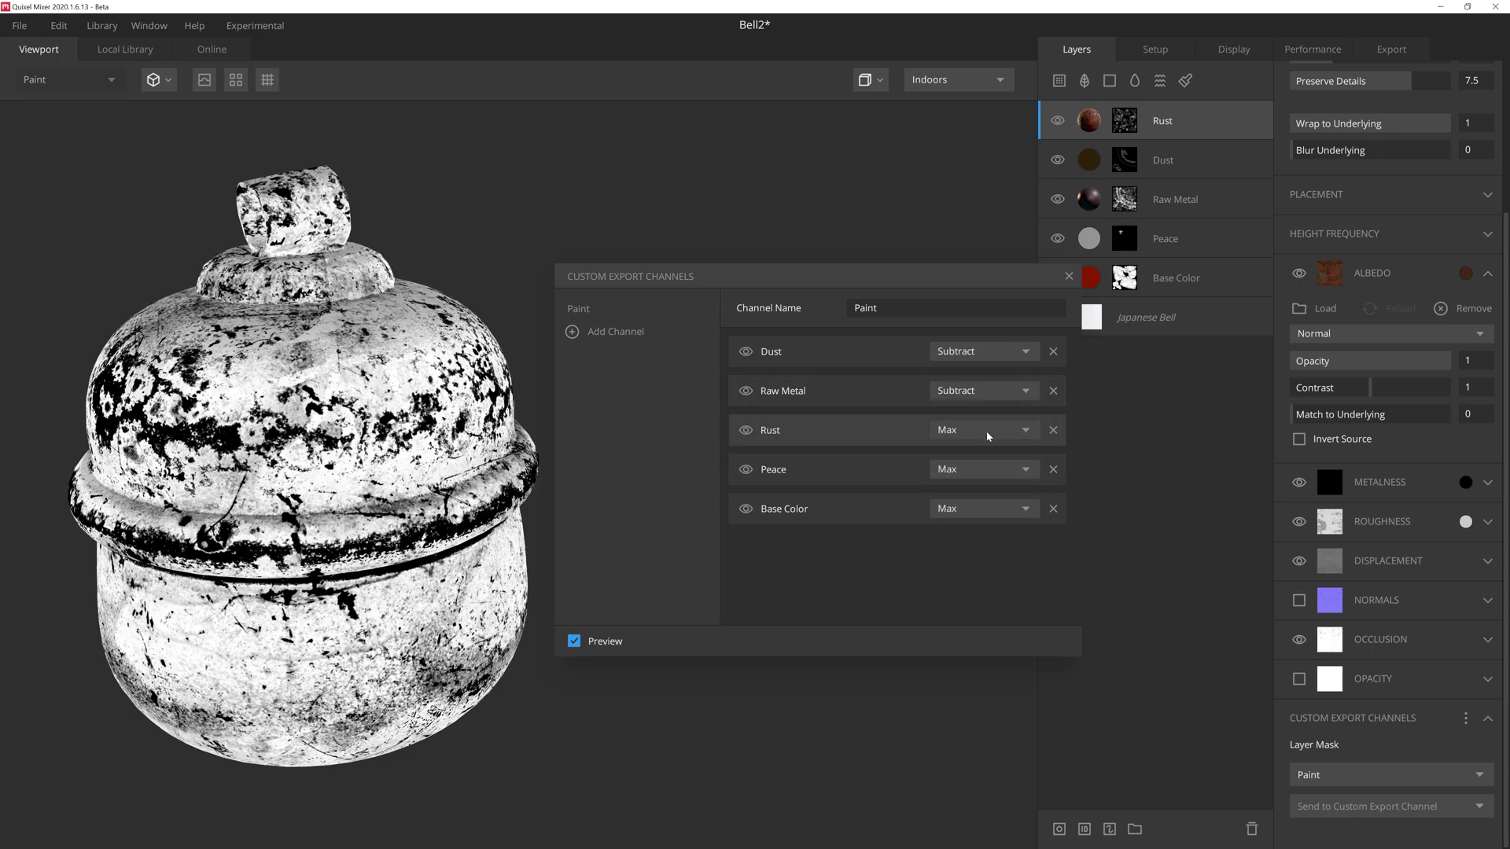
{"action": "left_click", "coordinate": [987, 430]}
{"action": "left_click", "coordinate": [975, 523]}
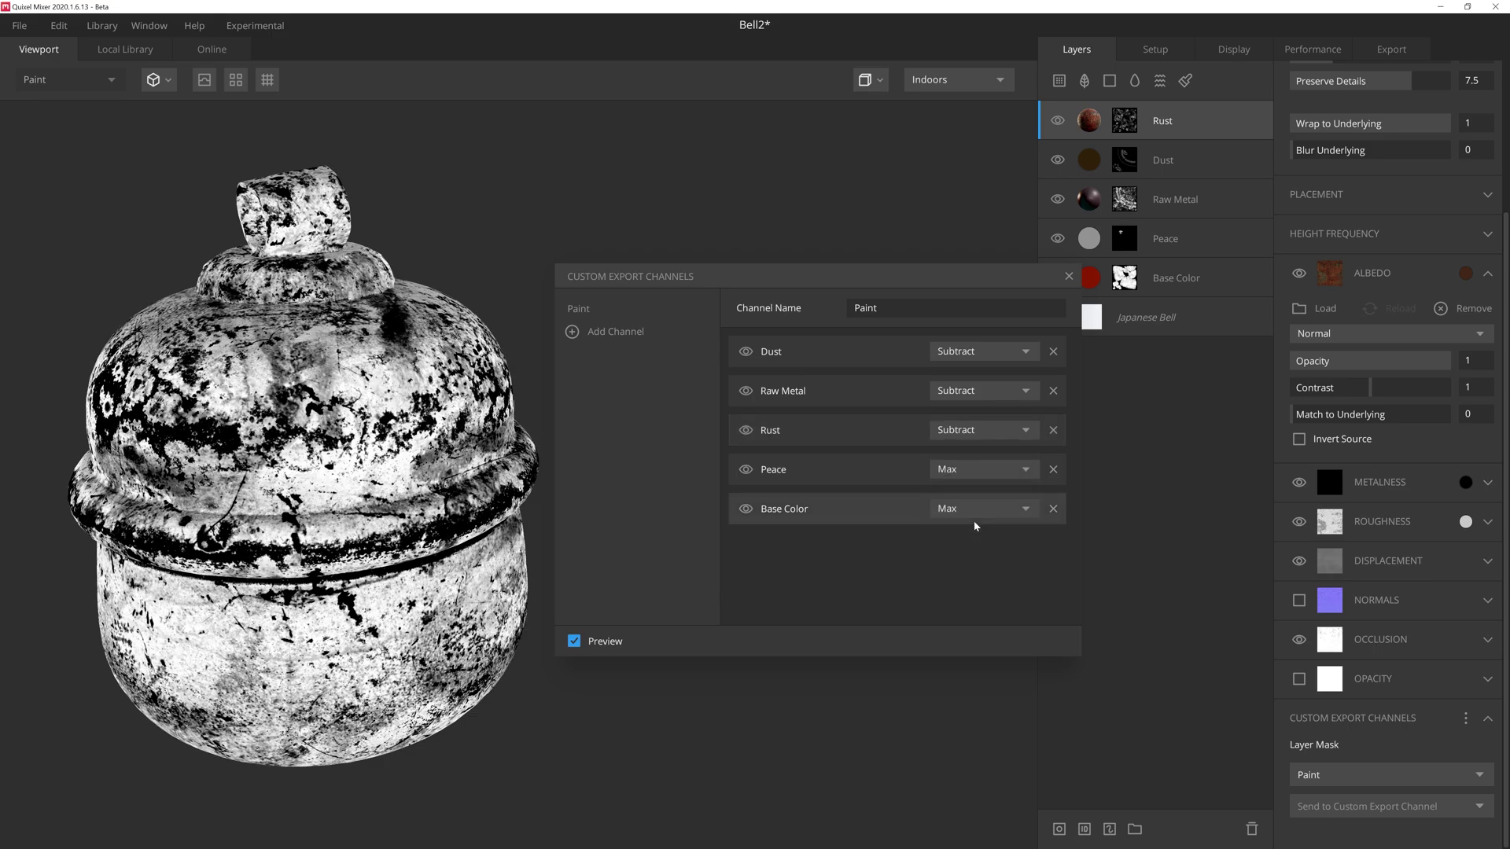
{"action": "left_click", "coordinate": [982, 472]}
{"action": "left_click", "coordinate": [973, 562]}
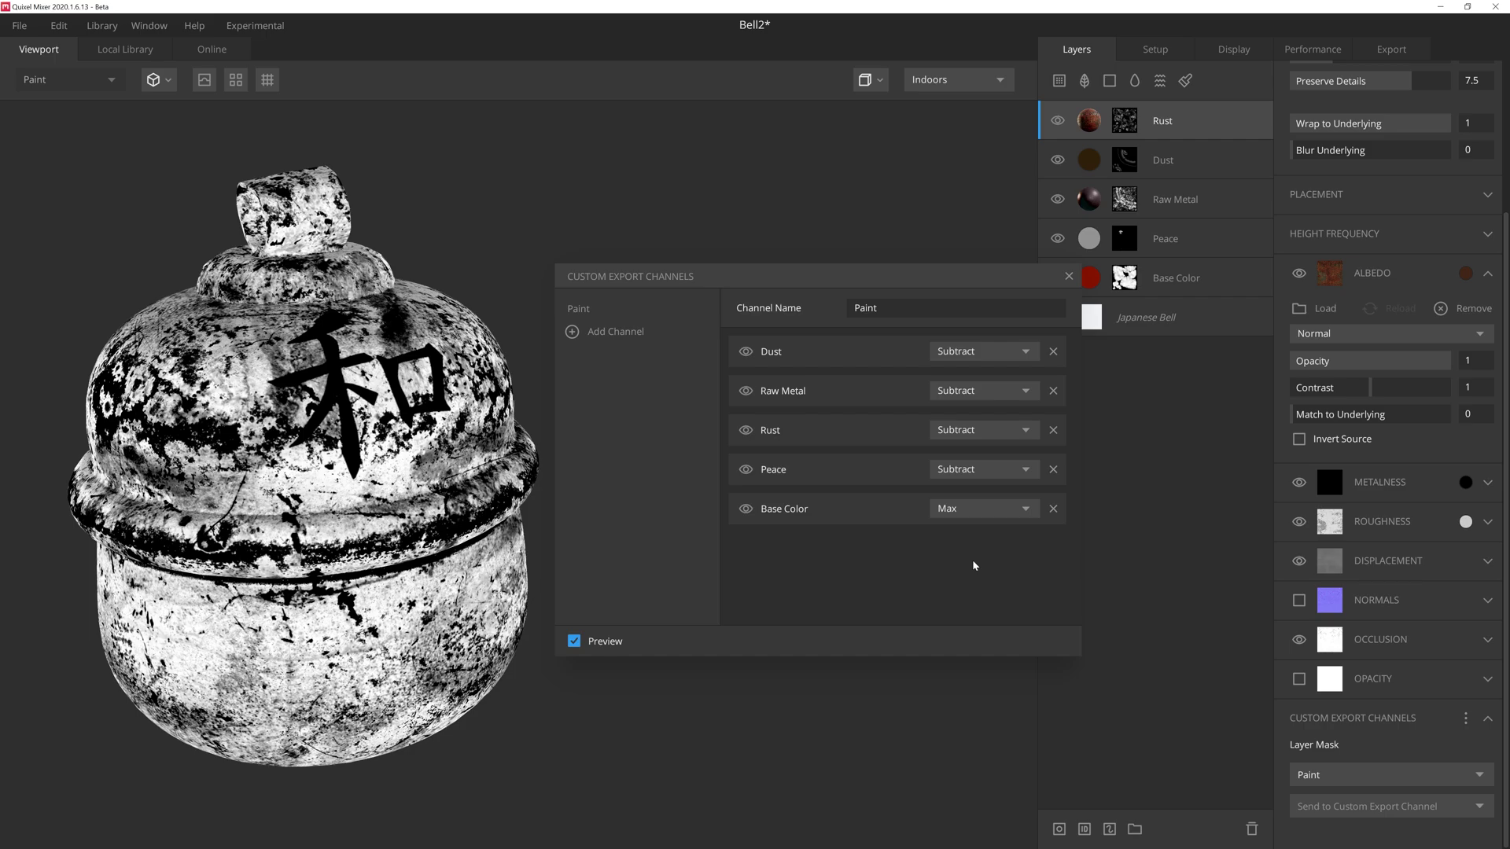
{"action": "left_click_drag", "start_coordinate": [460, 451], "coordinate": [413, 393]}
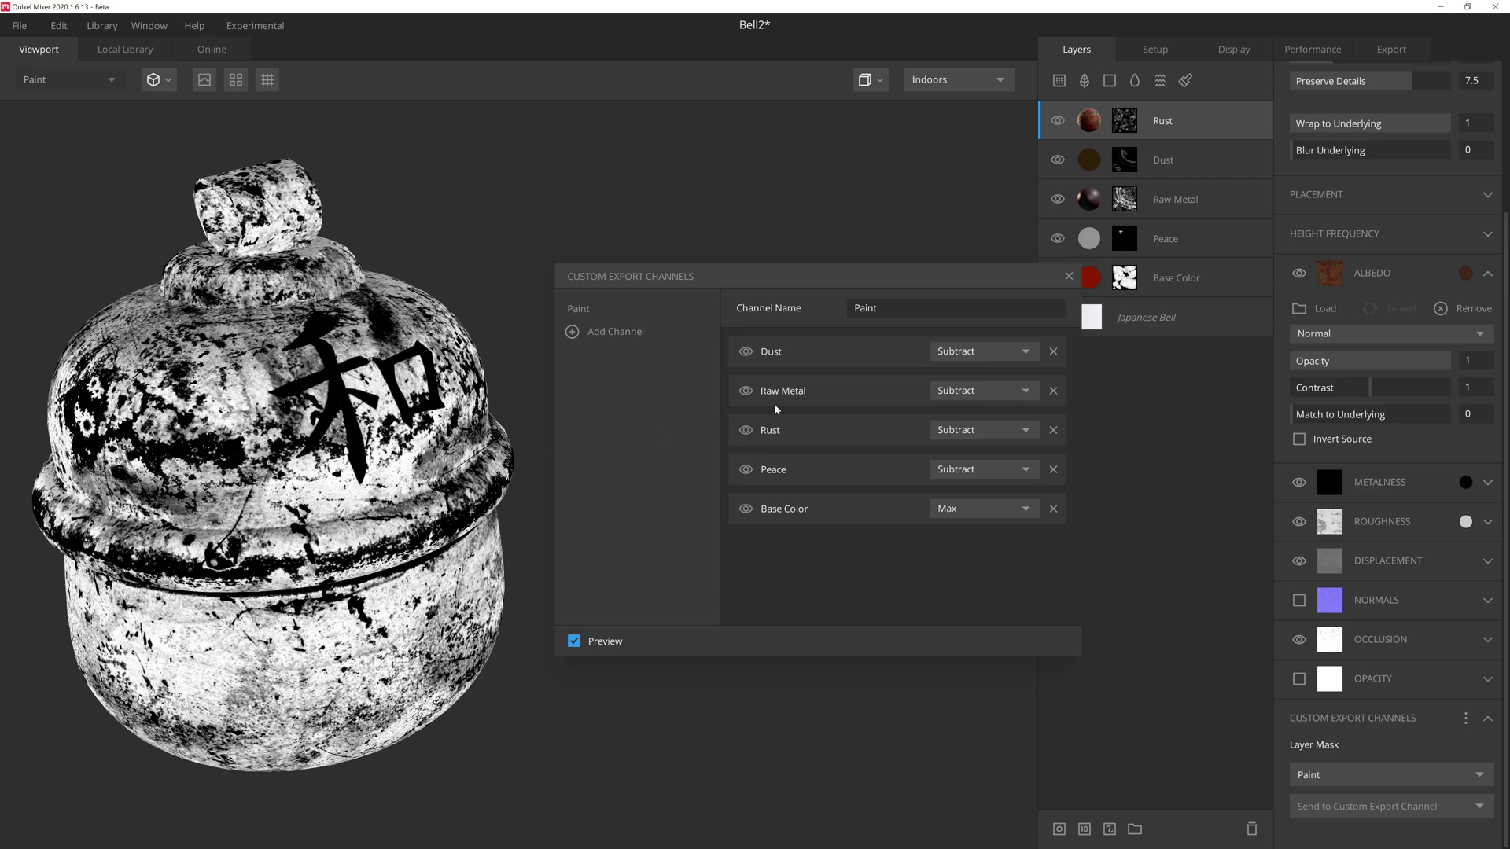
{"action": "left_click", "coordinate": [1068, 277]}
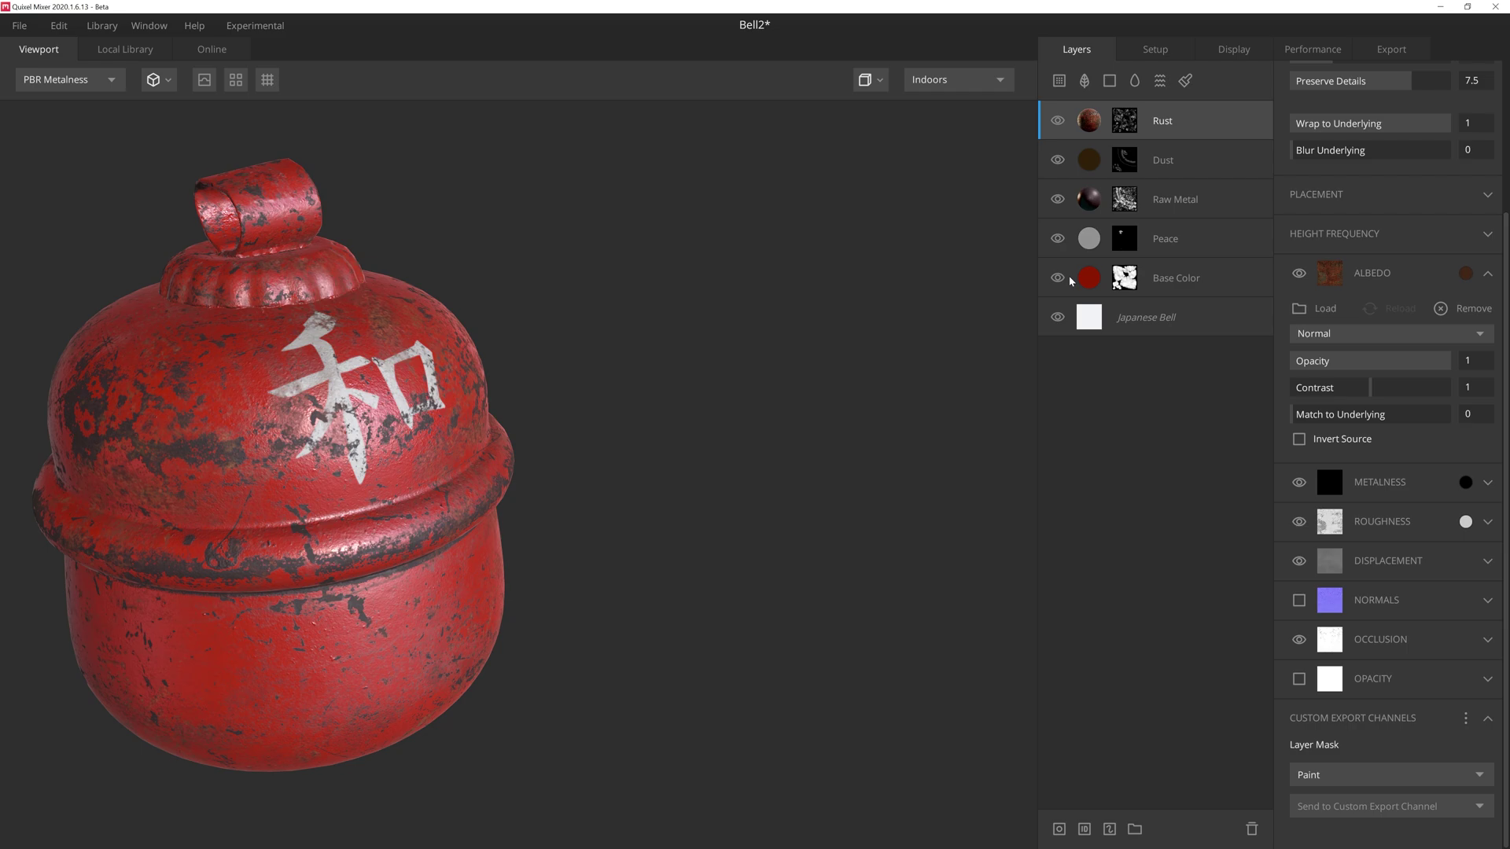
Select the Peace layer and send its mask to a new channel named PEACE
{"action": "left_click", "coordinate": [1092, 237]}
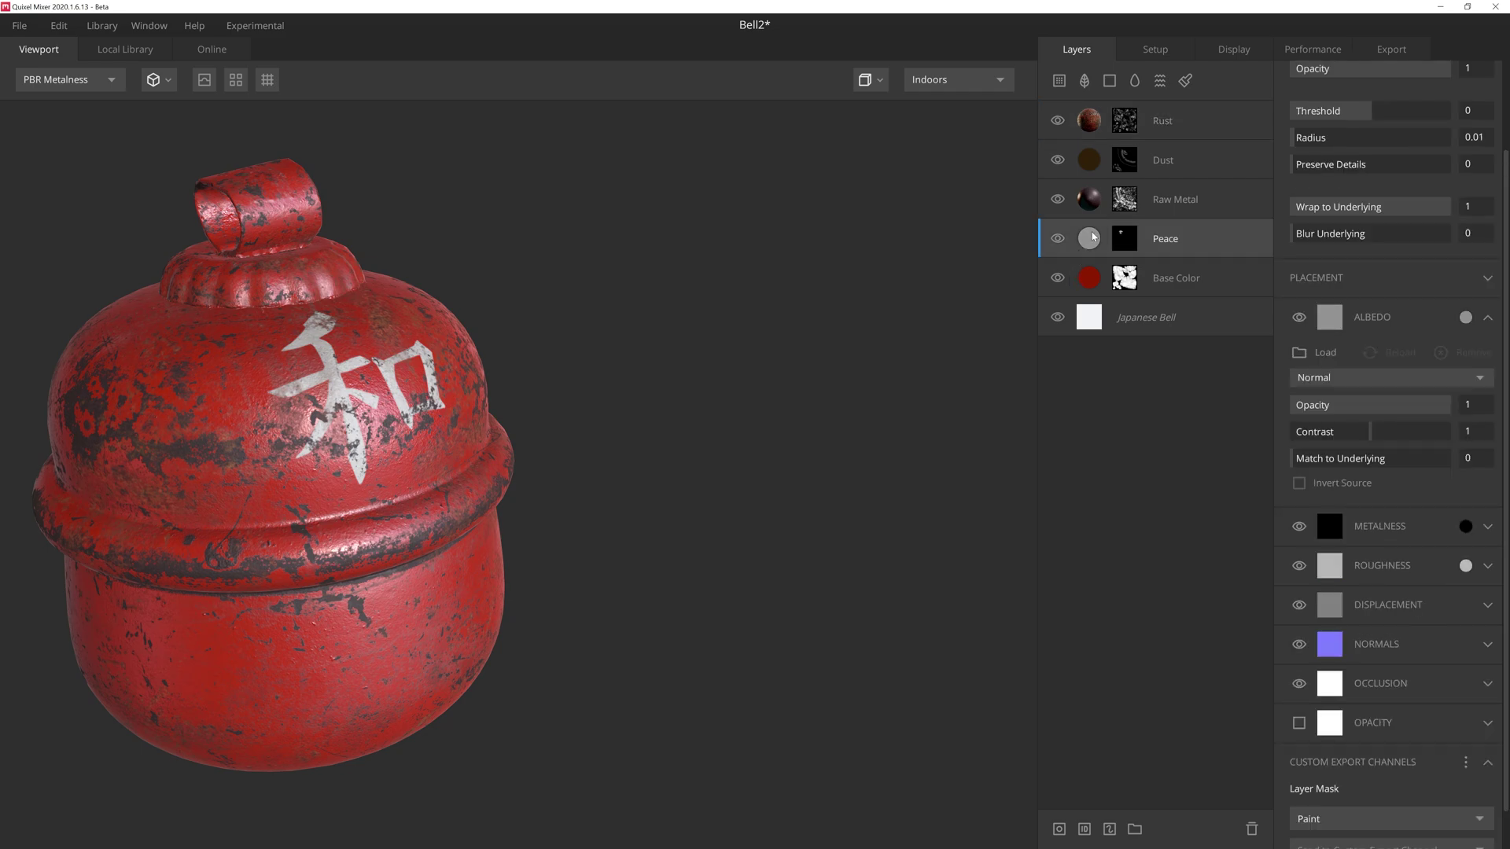
{"action": "scroll", "coordinate": [1369, 354], "scroll_direction": "down", "scroll_amount": 1}
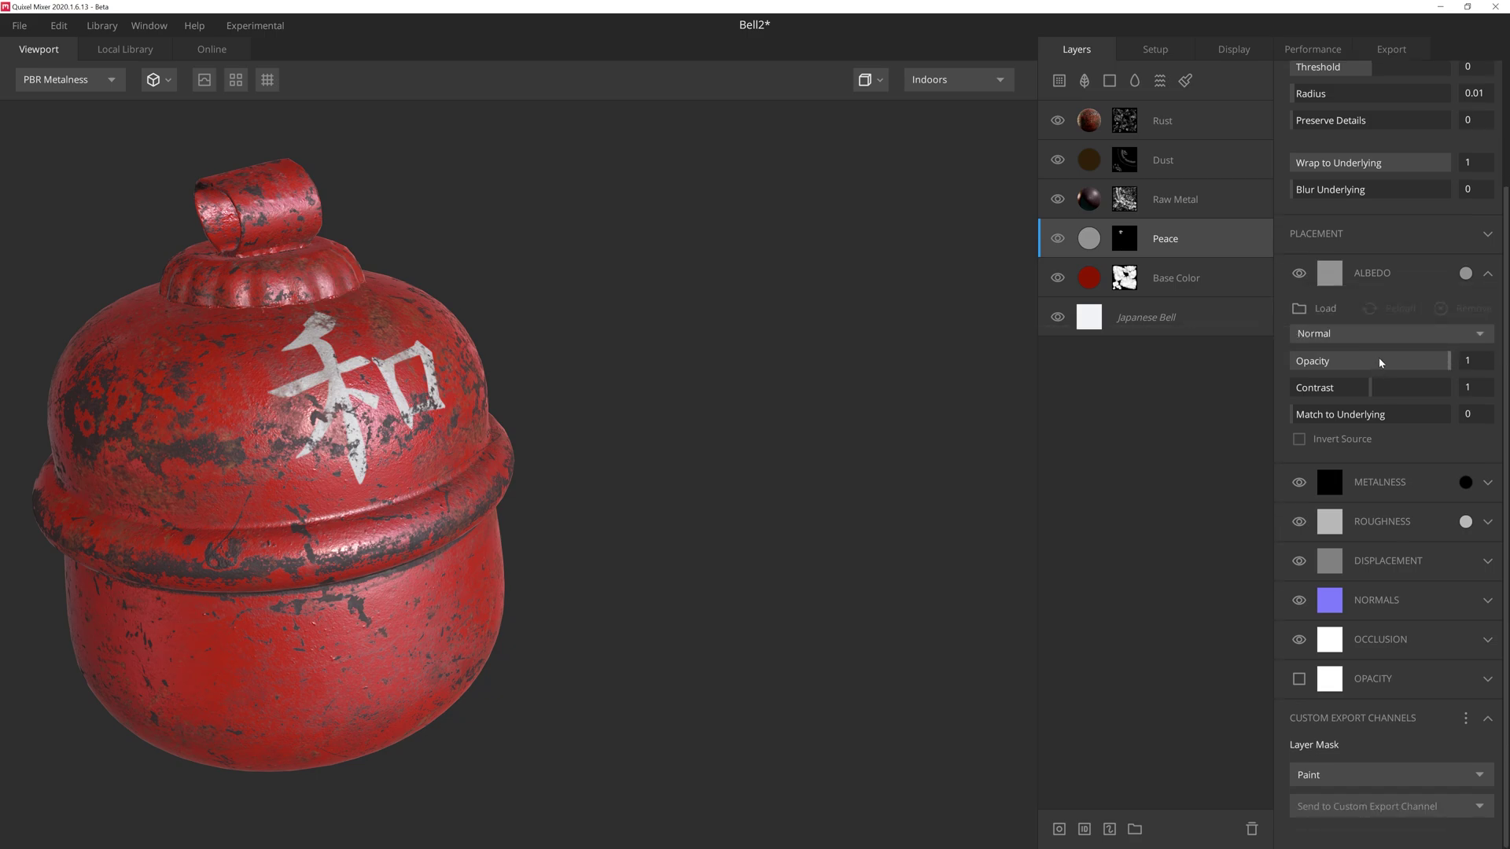
{"action": "left_click", "coordinate": [1395, 806]}
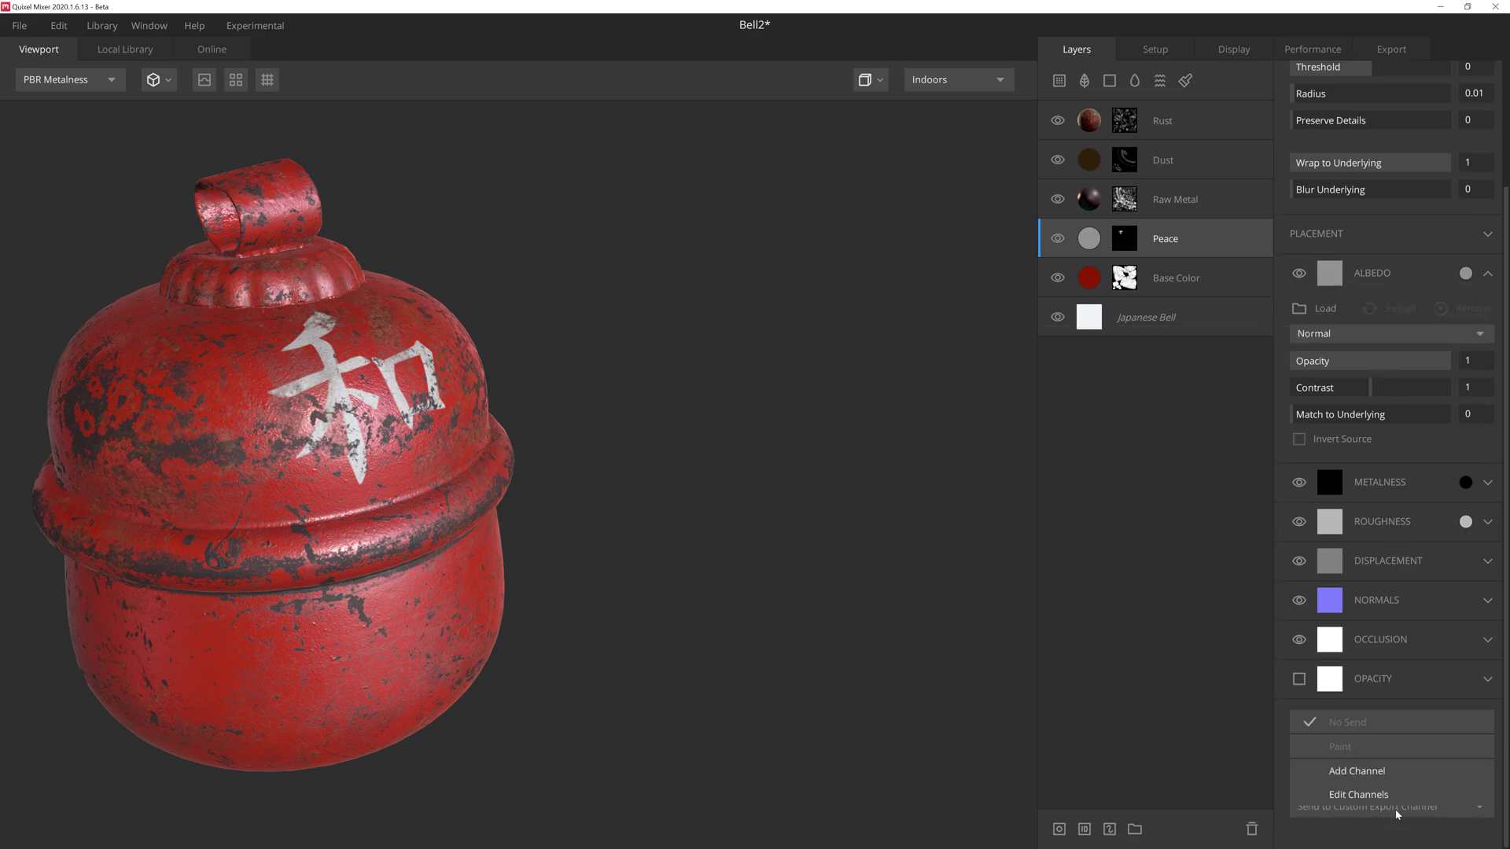
{"action": "left_click", "coordinate": [1378, 772]}
{"action": "type", "text": "PEACE"}
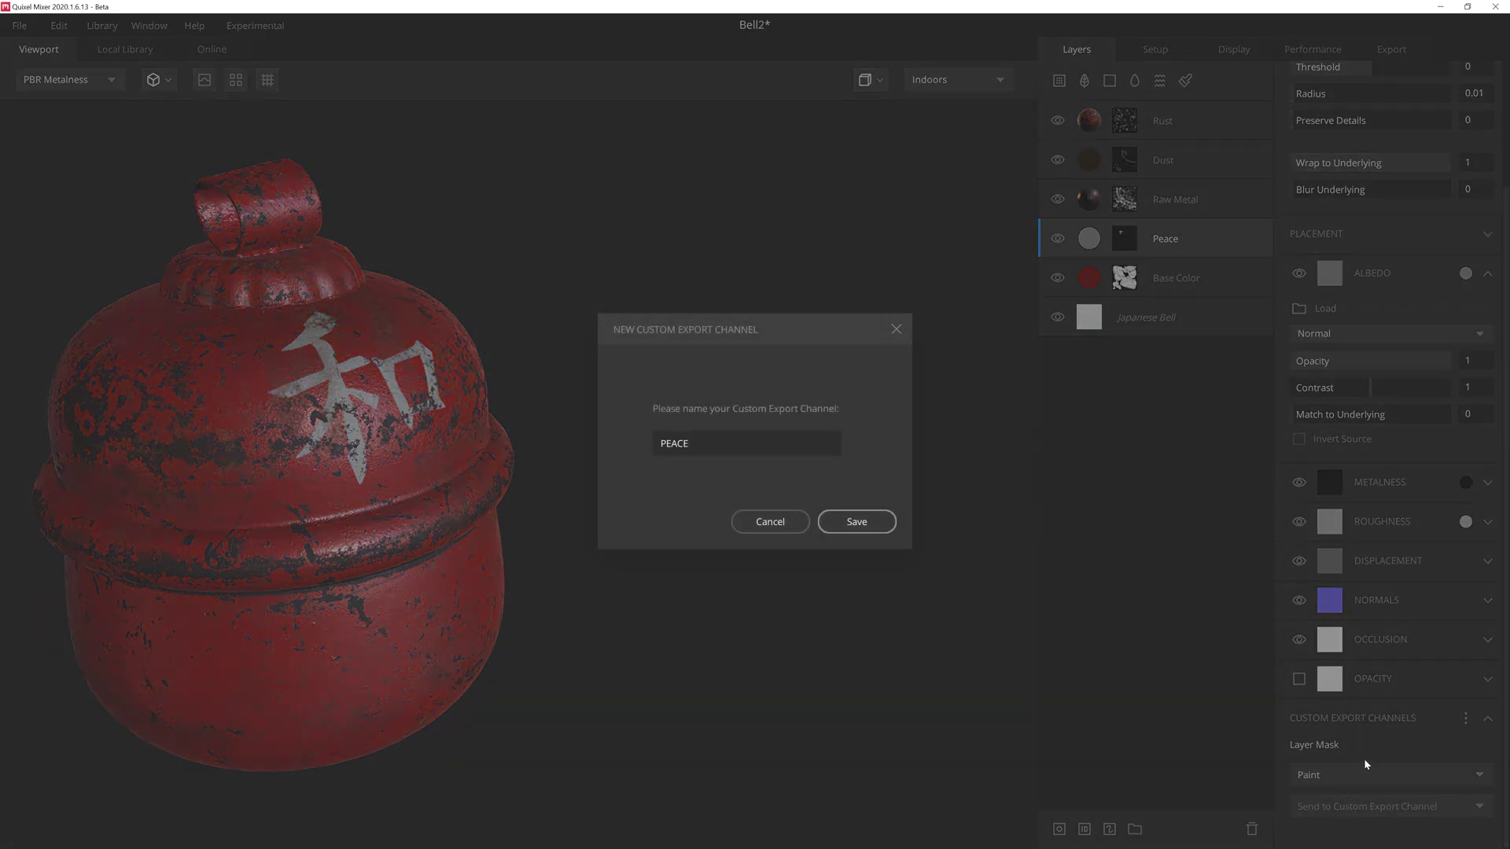
{"action": "left_click", "coordinate": [859, 522]}
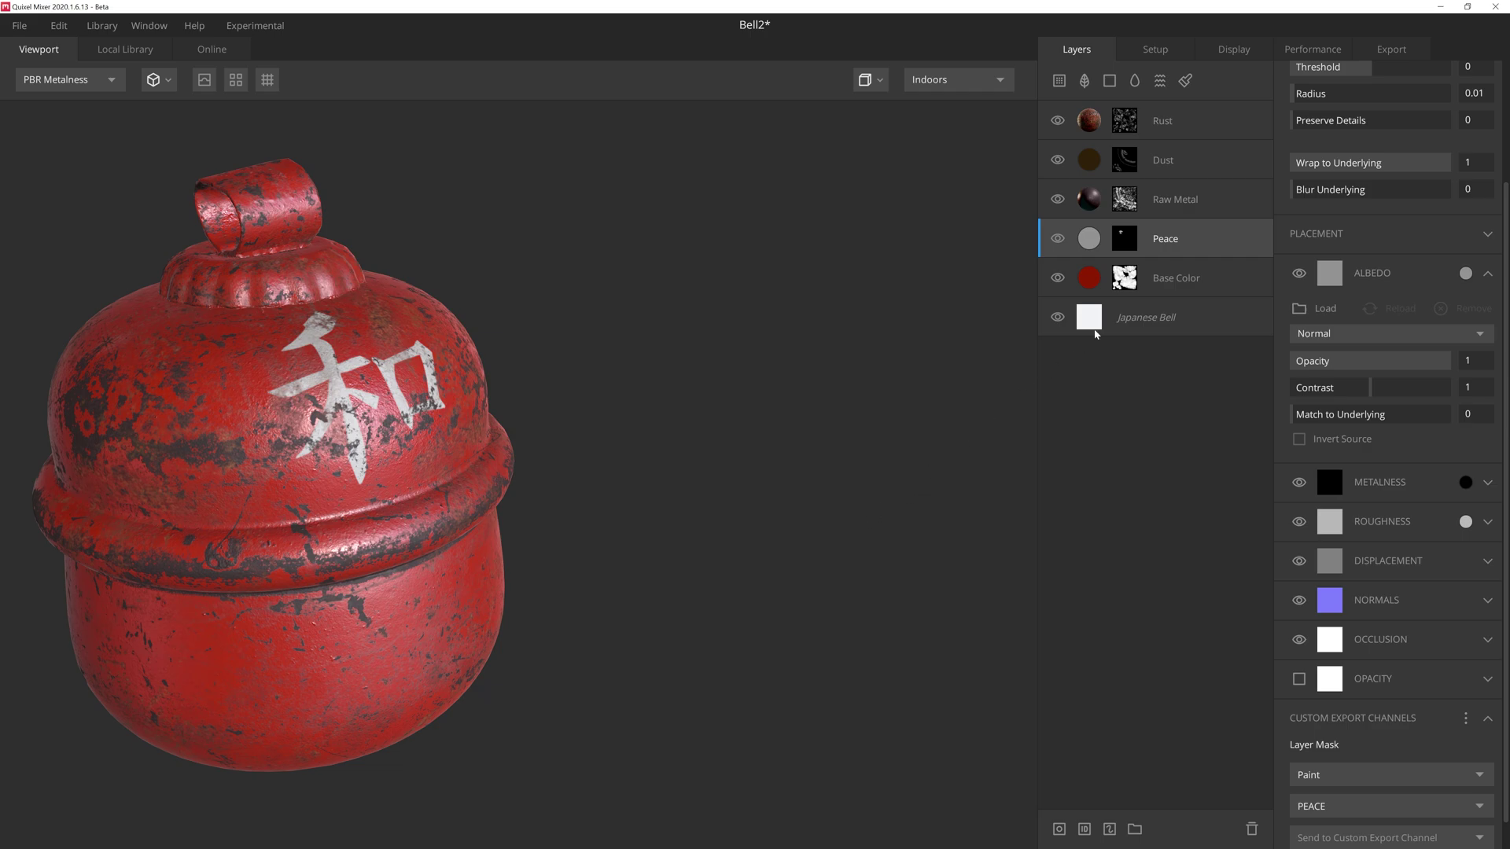
Send the Raw Metal, Dust and Rust layer masks to the PEACE export channel
{"action": "left_click", "coordinate": [1197, 197]}
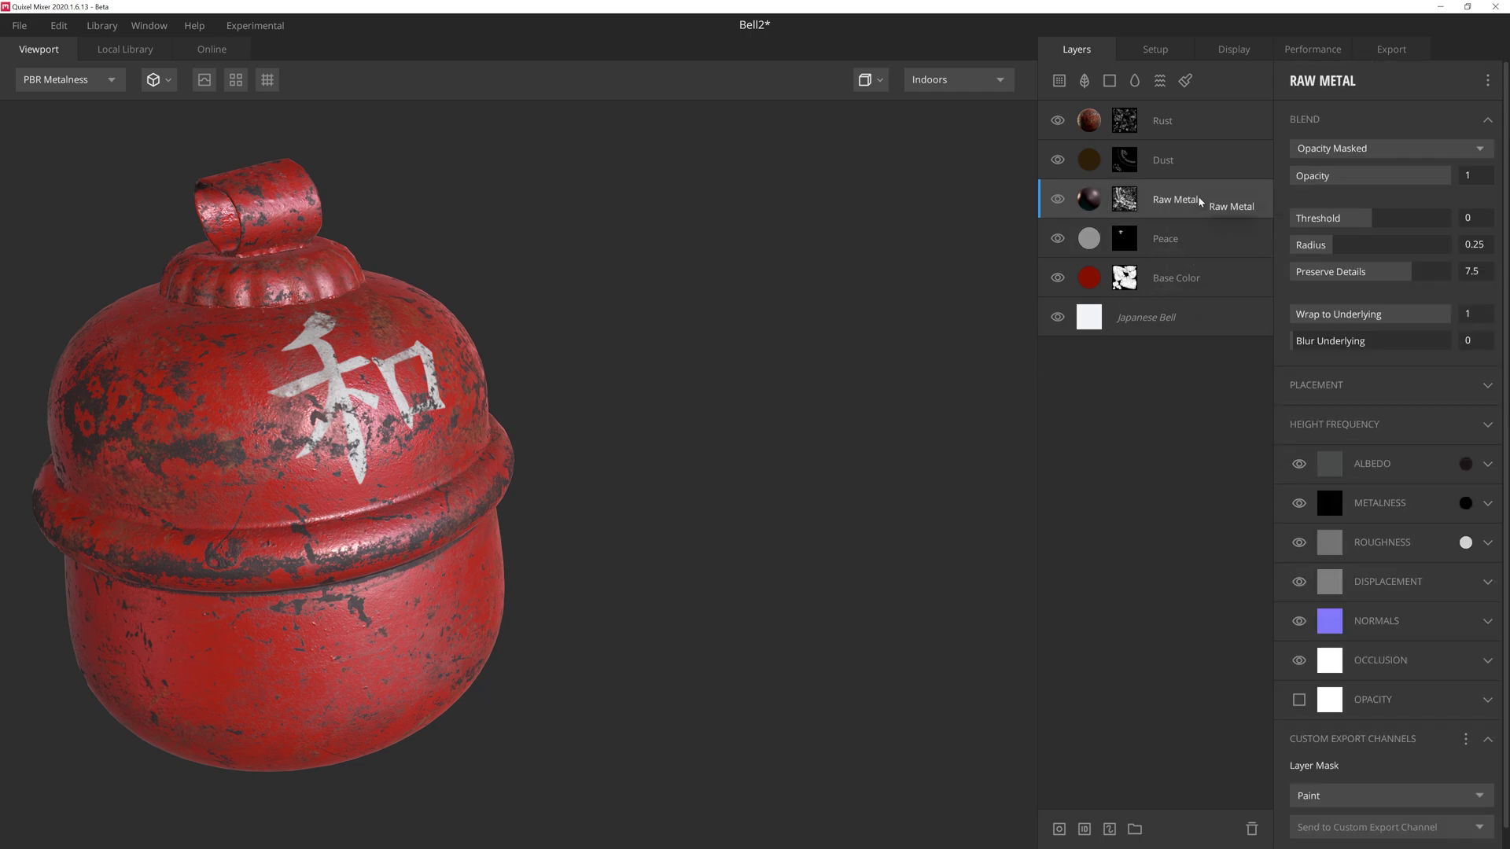
{"action": "scroll", "coordinate": [1413, 670], "scroll_direction": "down", "scroll_amount": 1}
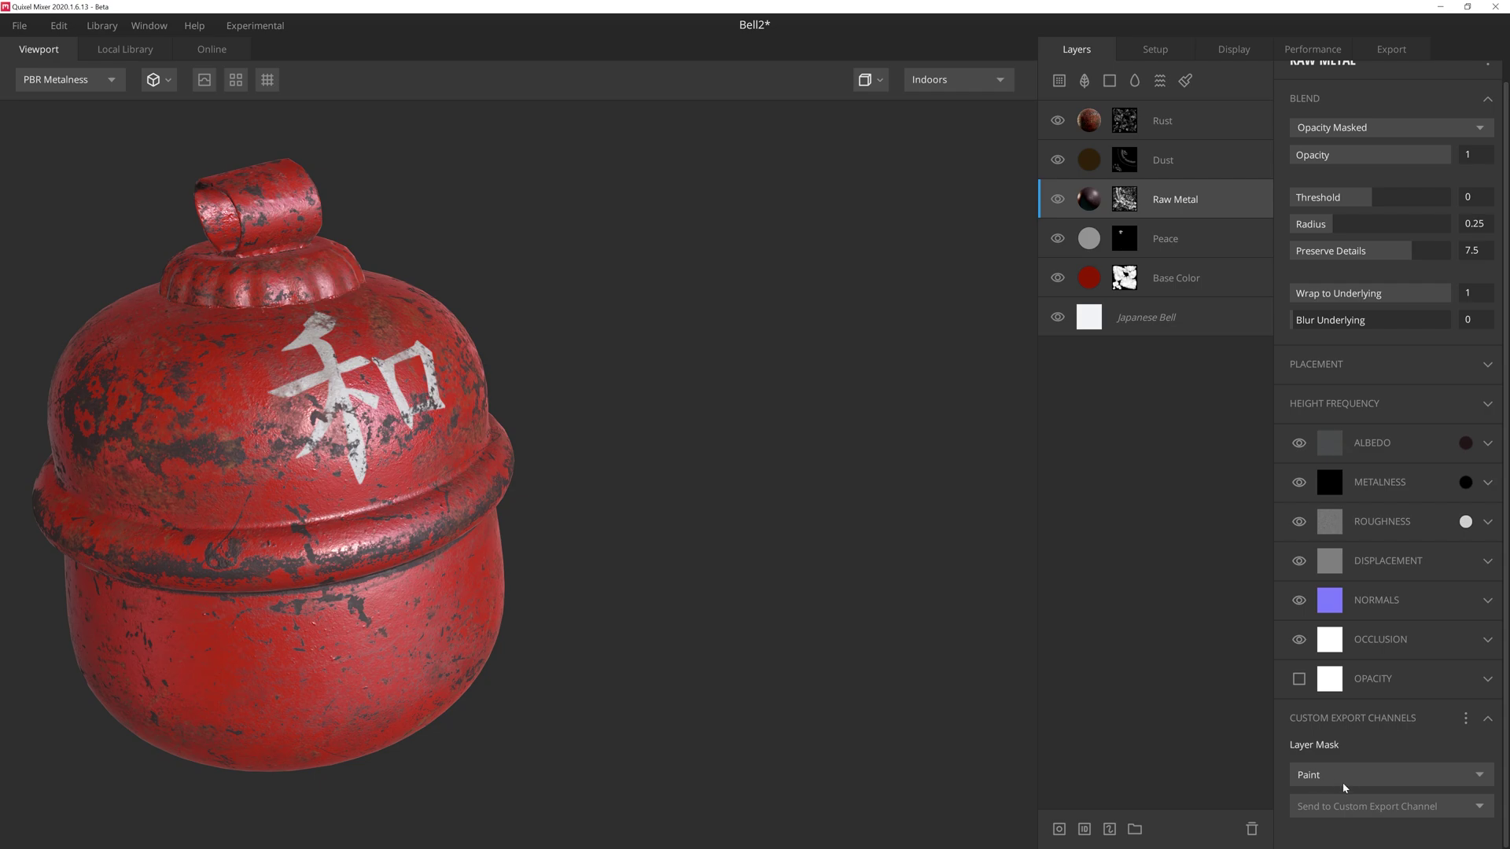
{"action": "left_click", "coordinate": [1408, 808]}
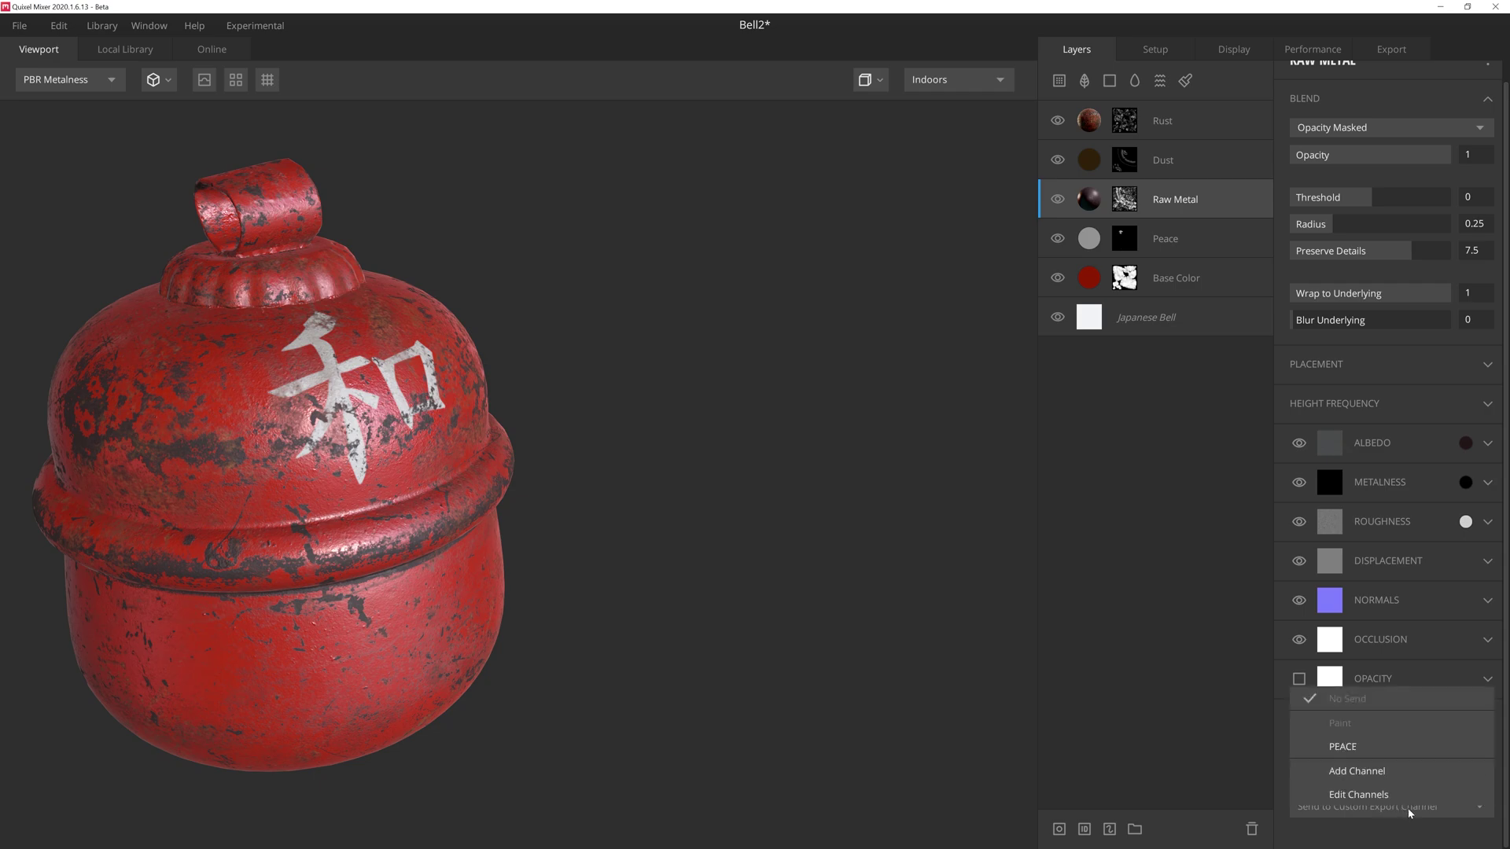
{"action": "left_click", "coordinate": [1374, 753]}
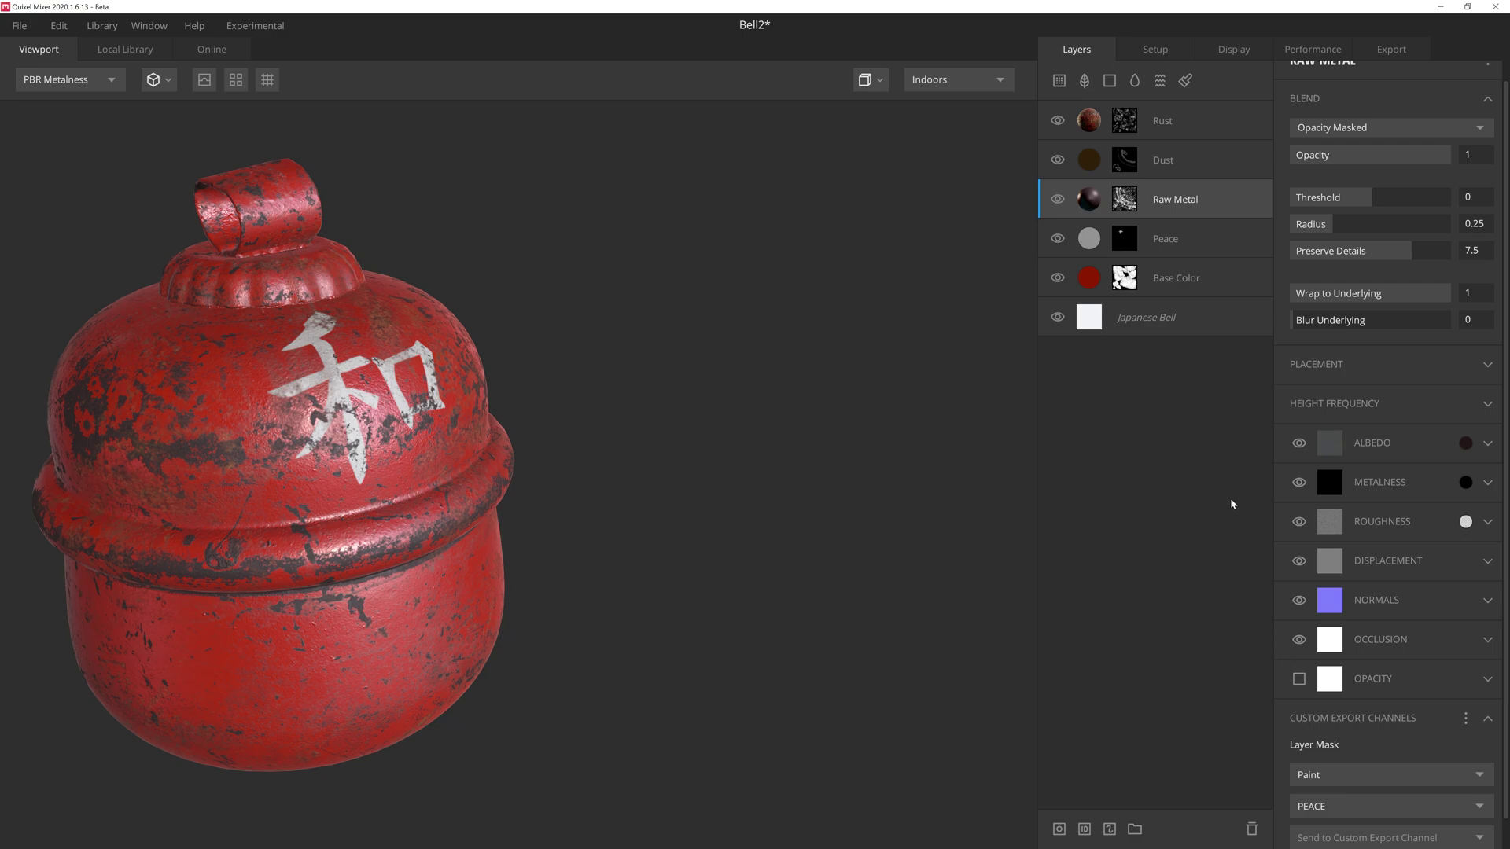
{"action": "left_click", "coordinate": [1156, 161]}
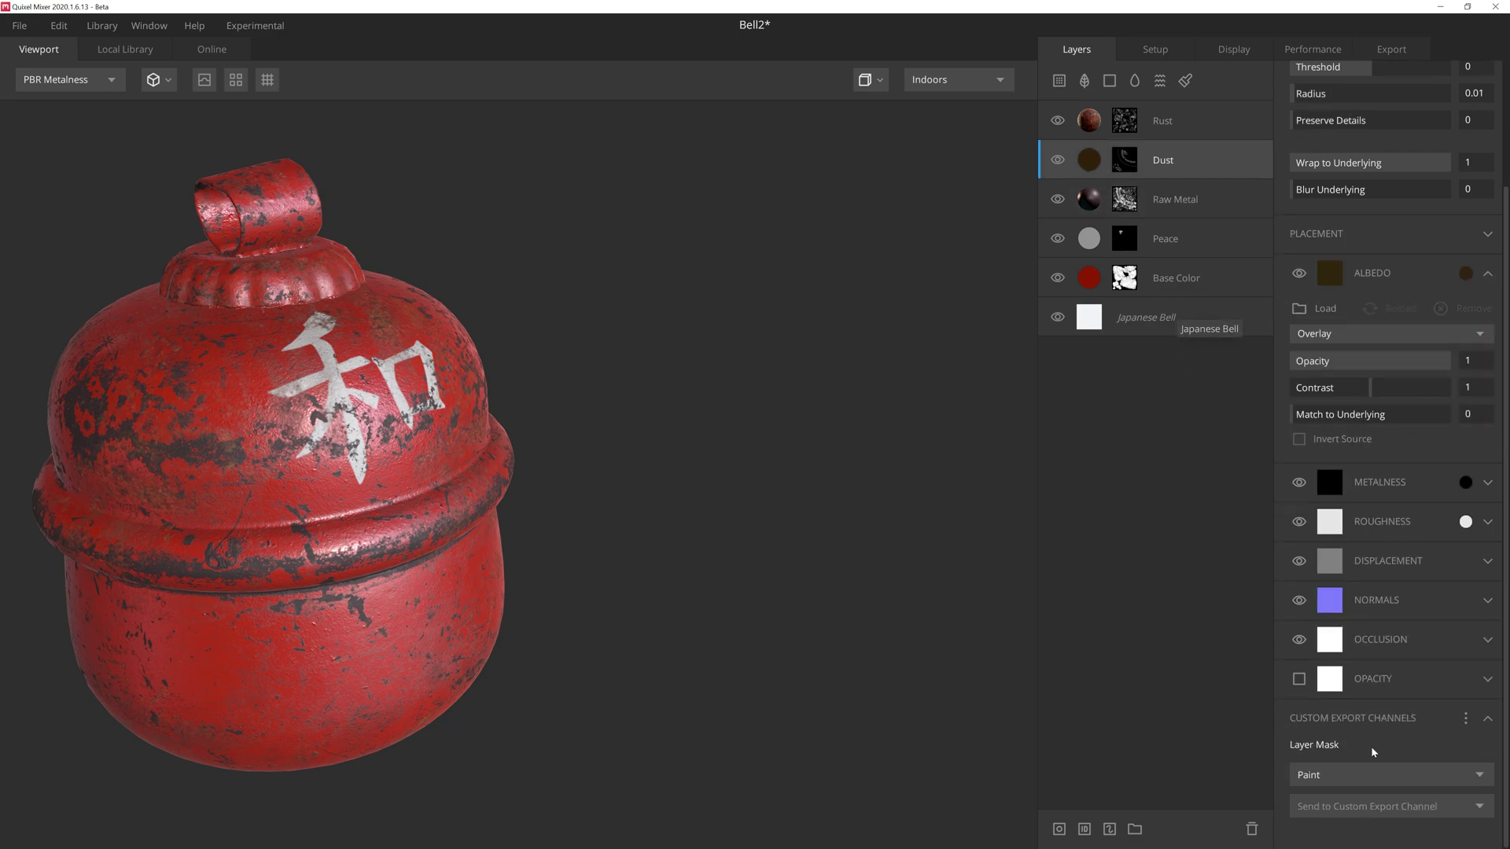
{"action": "left_click", "coordinate": [1394, 810]}
{"action": "left_click", "coordinate": [1329, 782]}
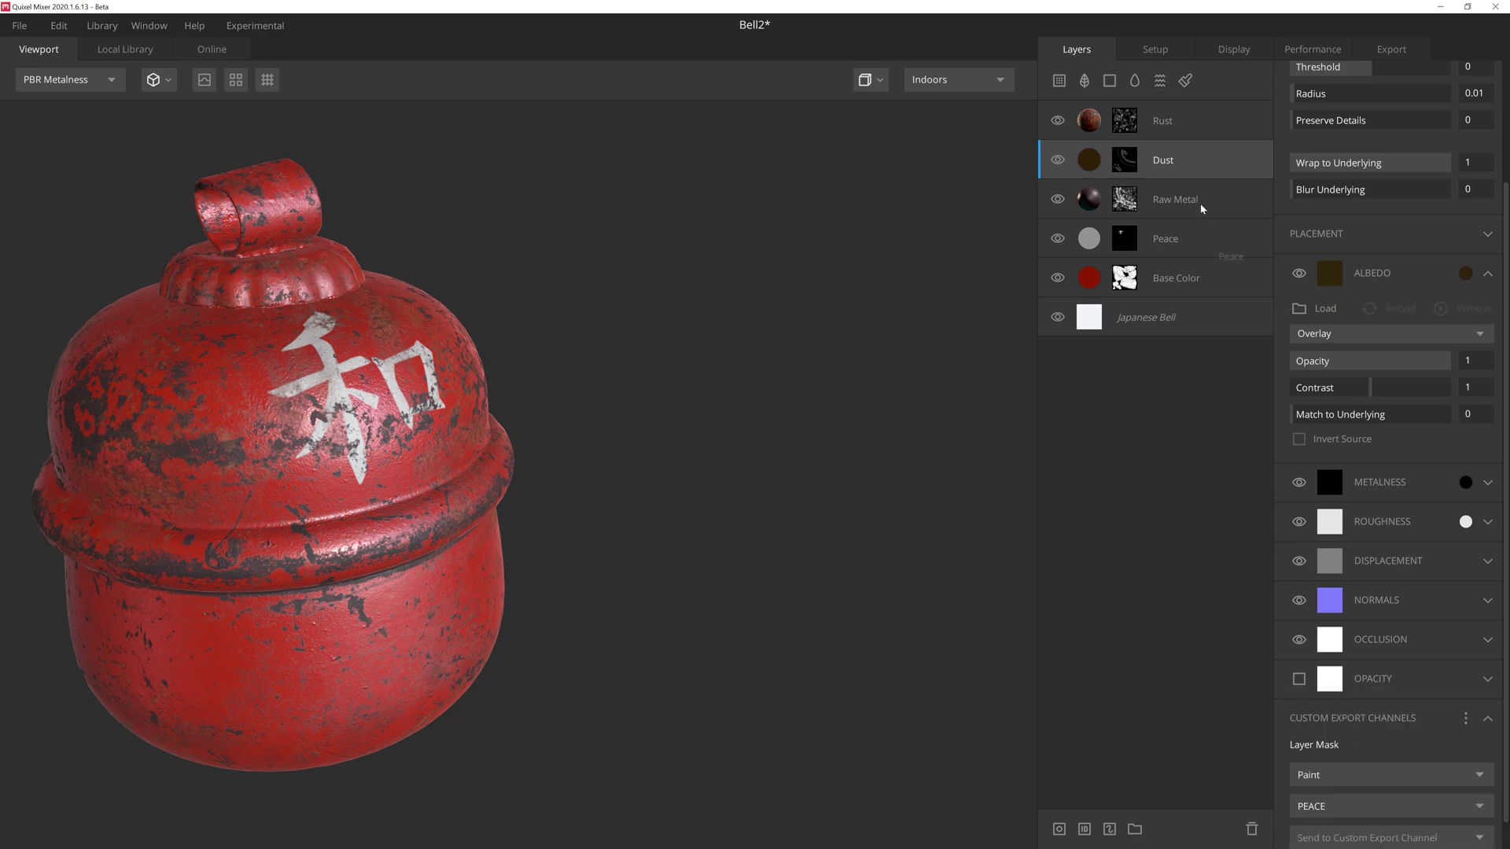
{"action": "left_click", "coordinate": [1083, 117]}
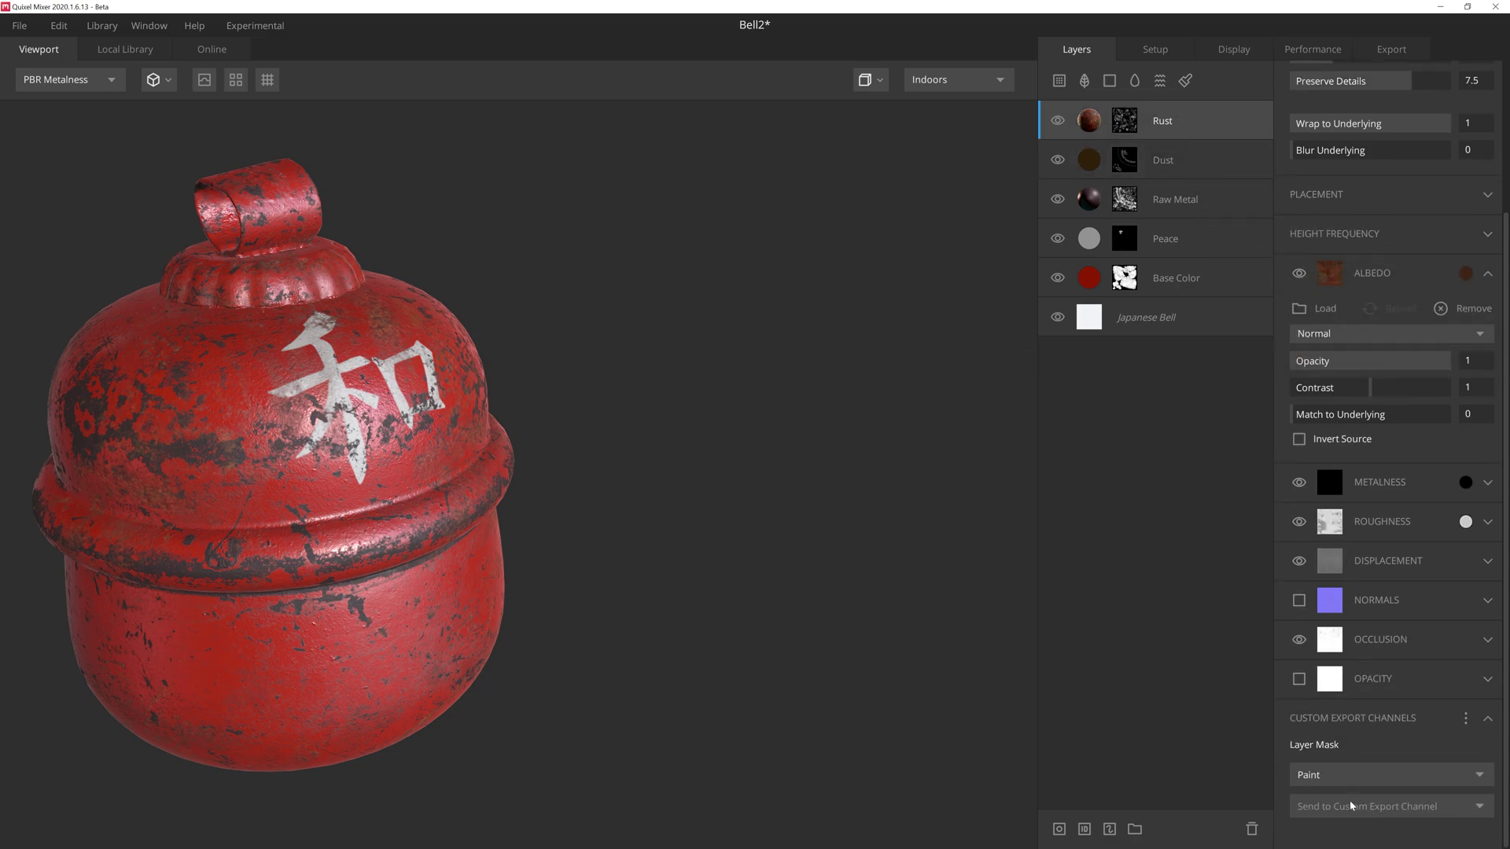
{"action": "left_click", "coordinate": [1352, 808]}
{"action": "left_click", "coordinate": [1337, 746]}
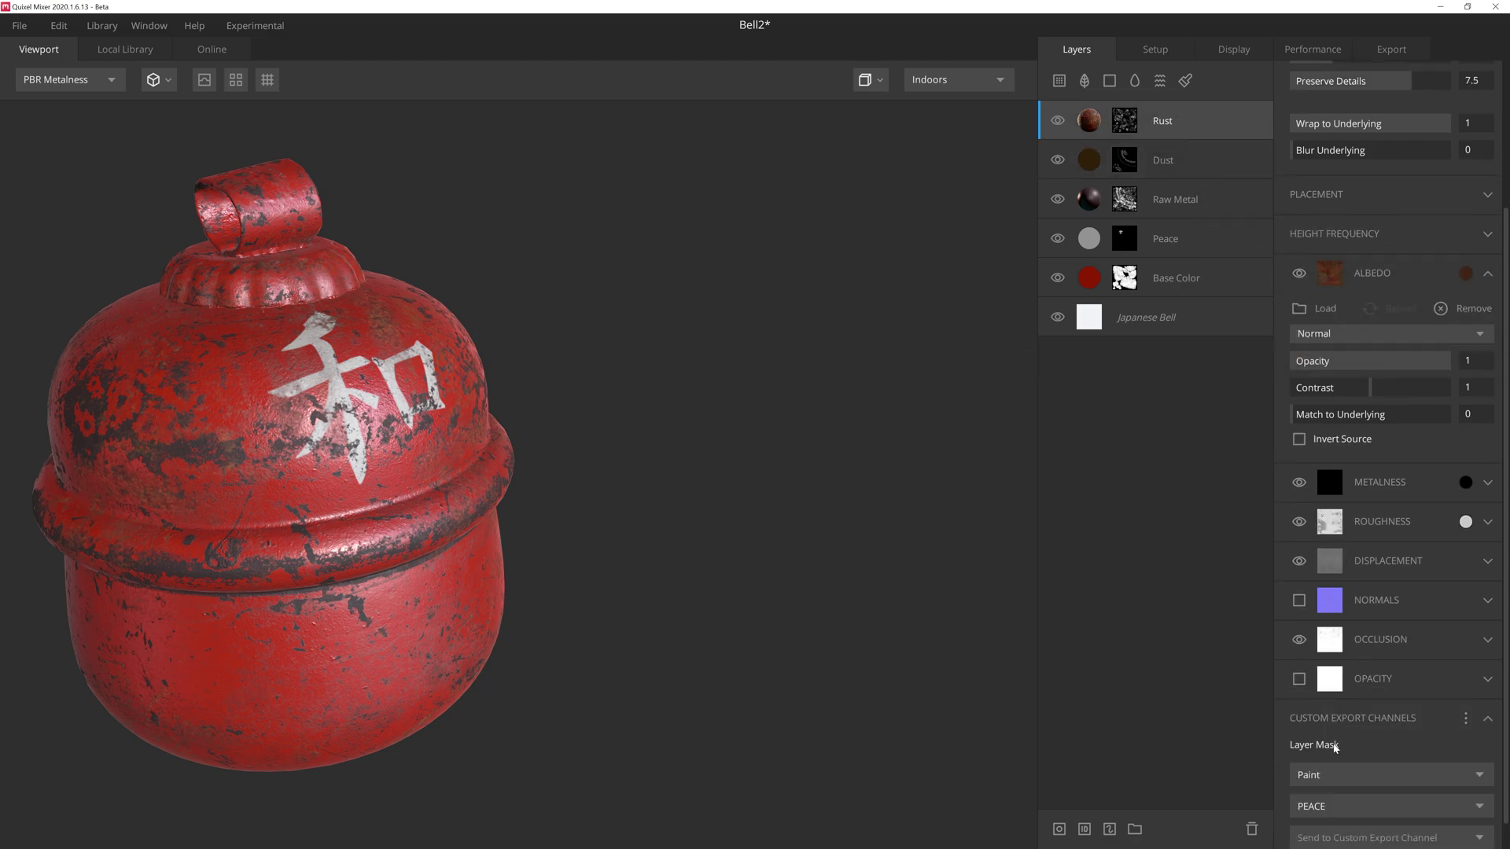
In Custom Export Channels, set Rust, Dust and Raw Metal to Subtract in PEACE
{"action": "left_click", "coordinate": [148, 25]}
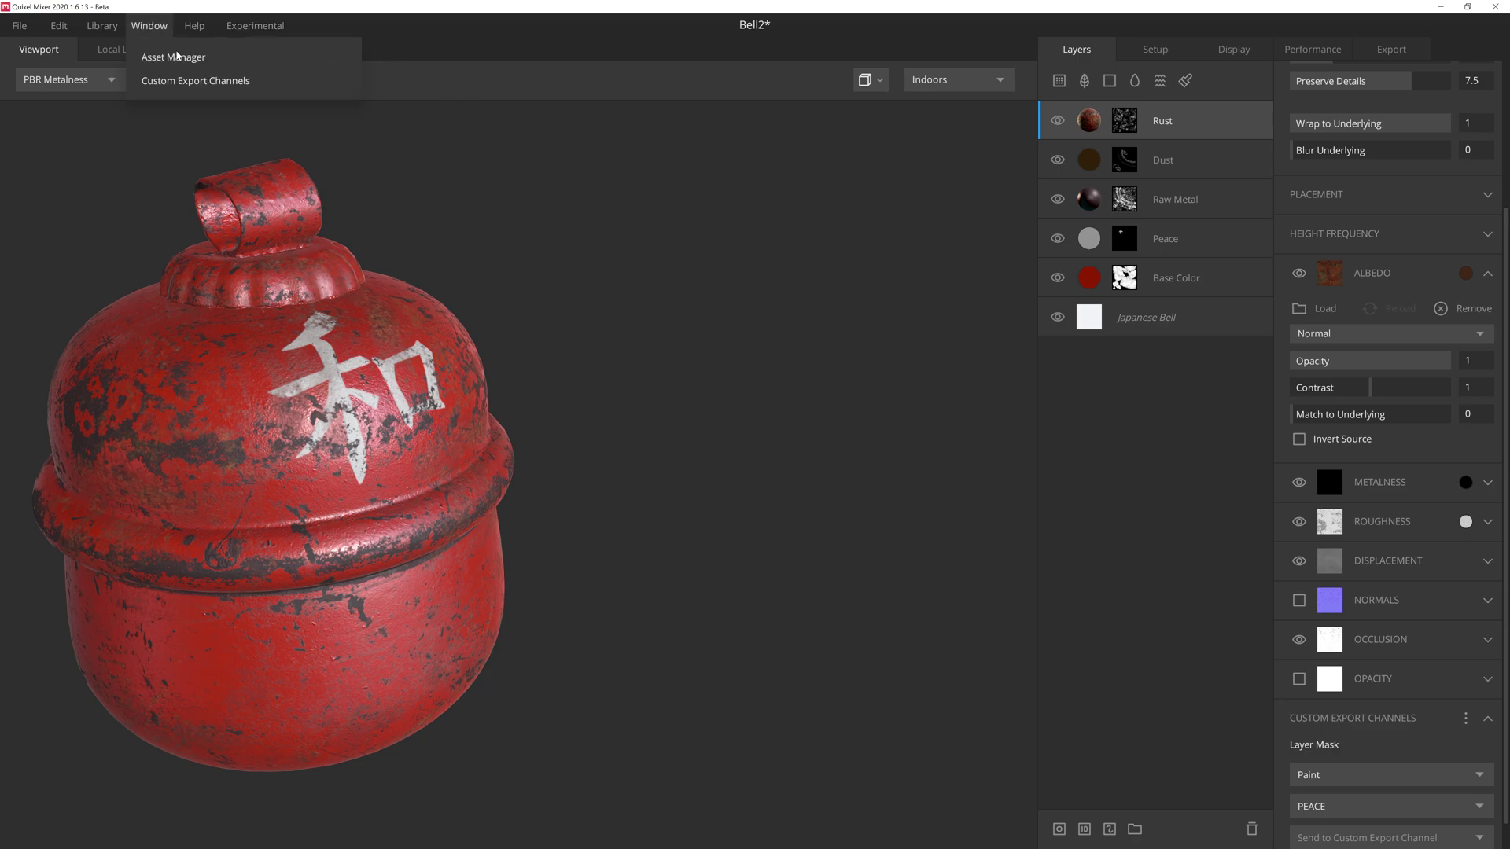
{"action": "left_click", "coordinate": [181, 83]}
{"action": "left_click", "coordinate": [983, 352]}
{"action": "left_click", "coordinate": [972, 443]}
{"action": "left_click", "coordinate": [983, 391]}
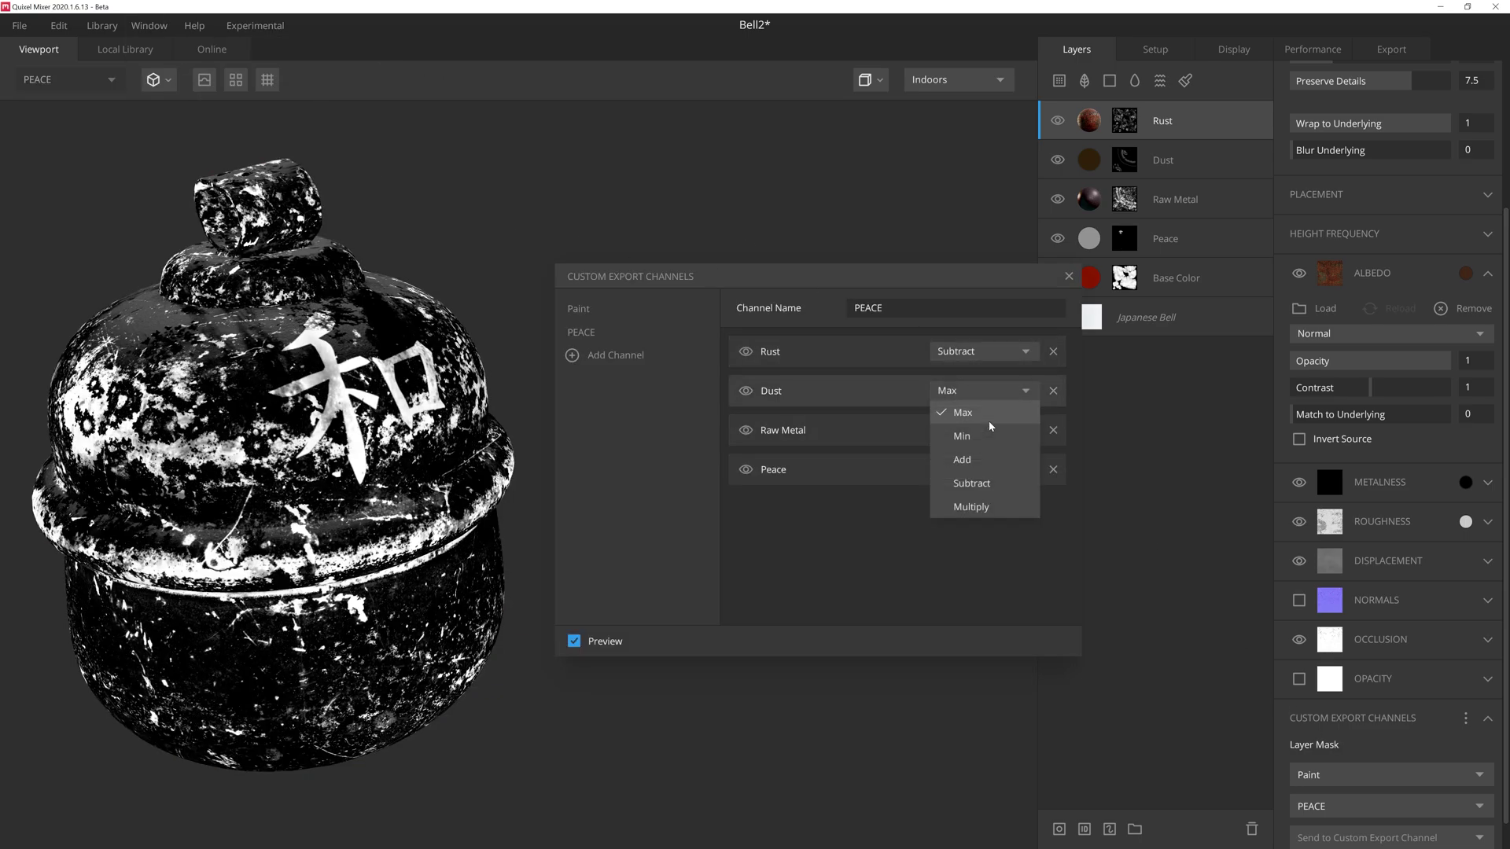
{"action": "left_click", "coordinate": [972, 483]}
{"action": "left_click", "coordinate": [984, 430]}
{"action": "left_click", "coordinate": [972, 523]}
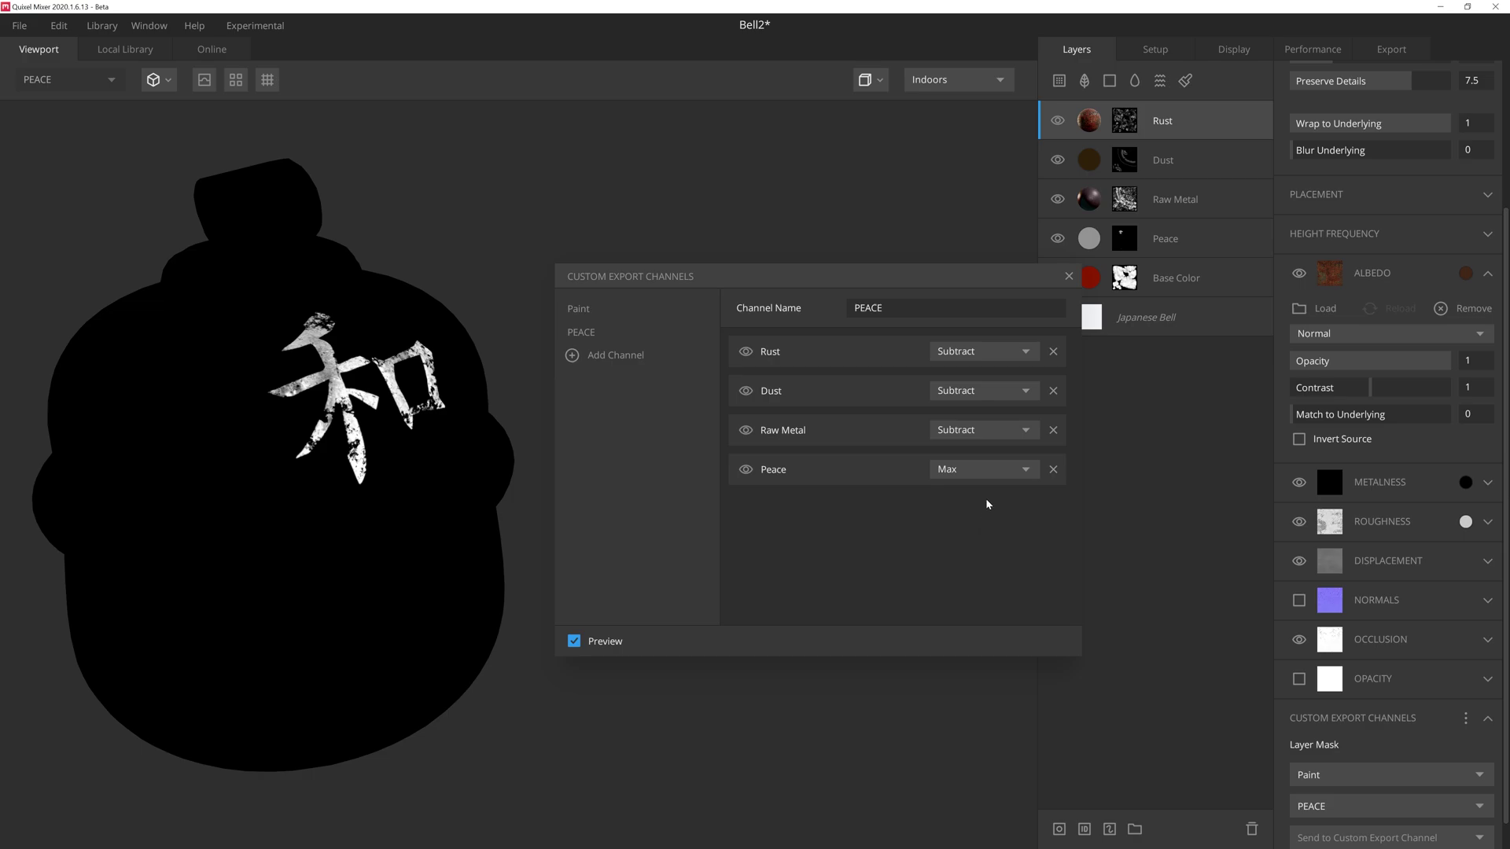
{"action": "left_click", "coordinate": [1068, 276]}
{"action": "left_click", "coordinate": [1079, 211]}
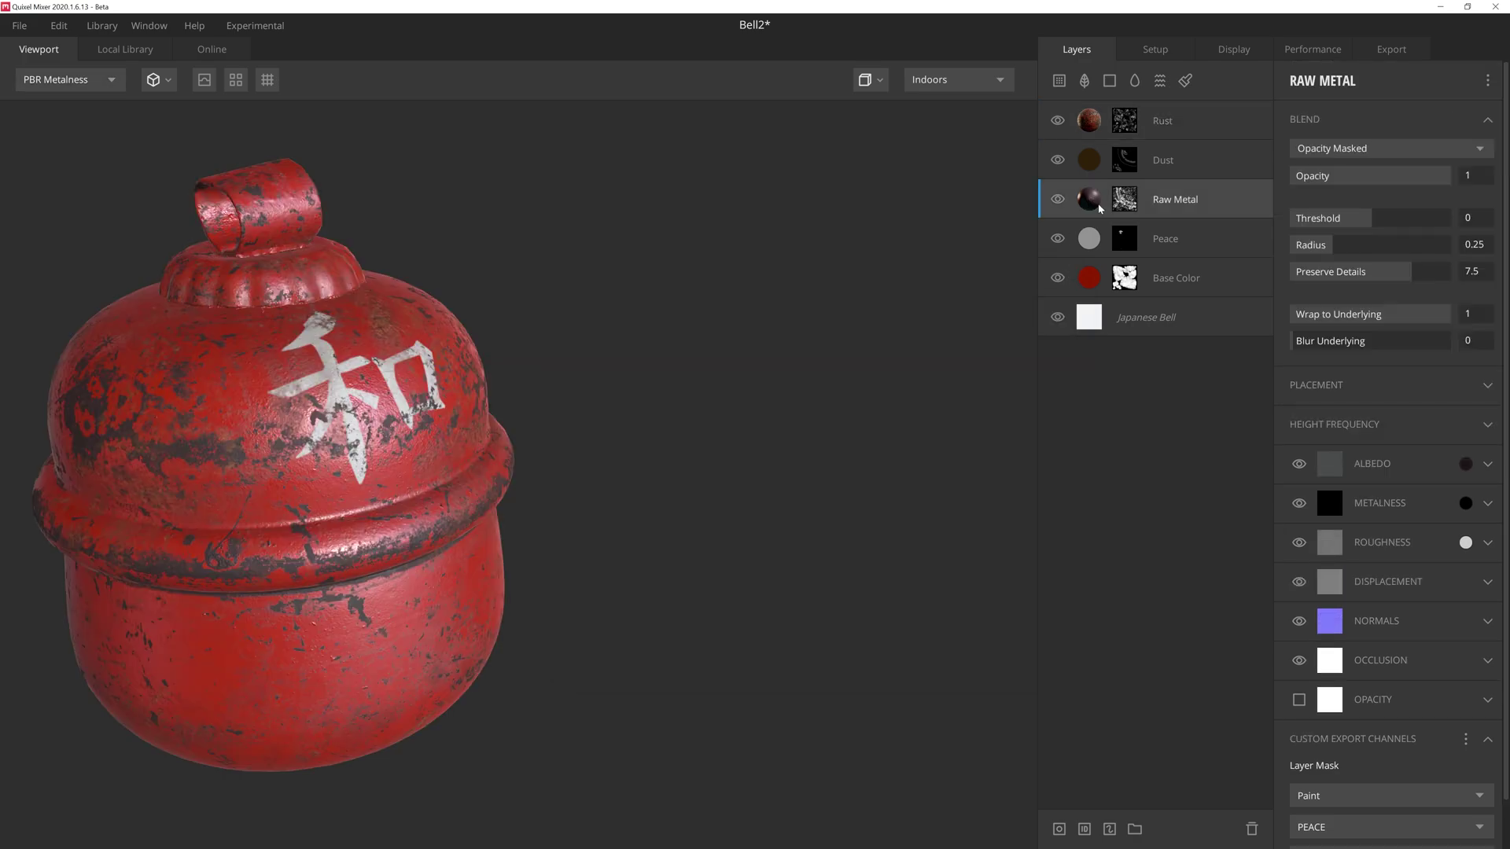
{"action": "scroll", "coordinate": [1447, 472], "scroll_direction": "down", "scroll_amount": 2}
Create a new custom export channel named 'Raw Metal' from the Raw Metal layer
{"action": "left_click", "coordinate": [1336, 808]}
{"action": "left_click", "coordinate": [1356, 772]}
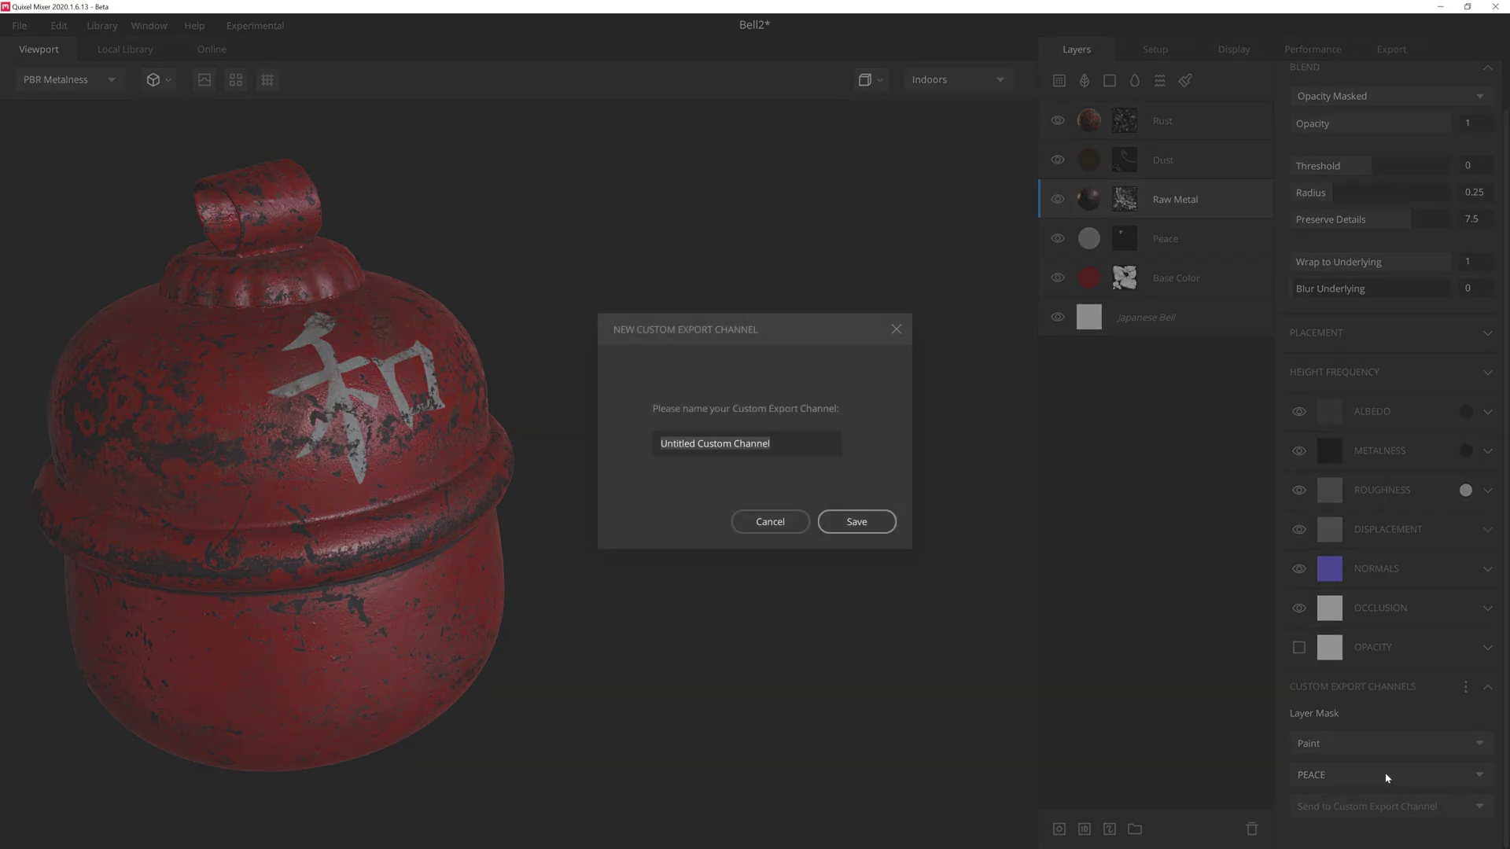
{"action": "type", "text": "Raw Metal"}
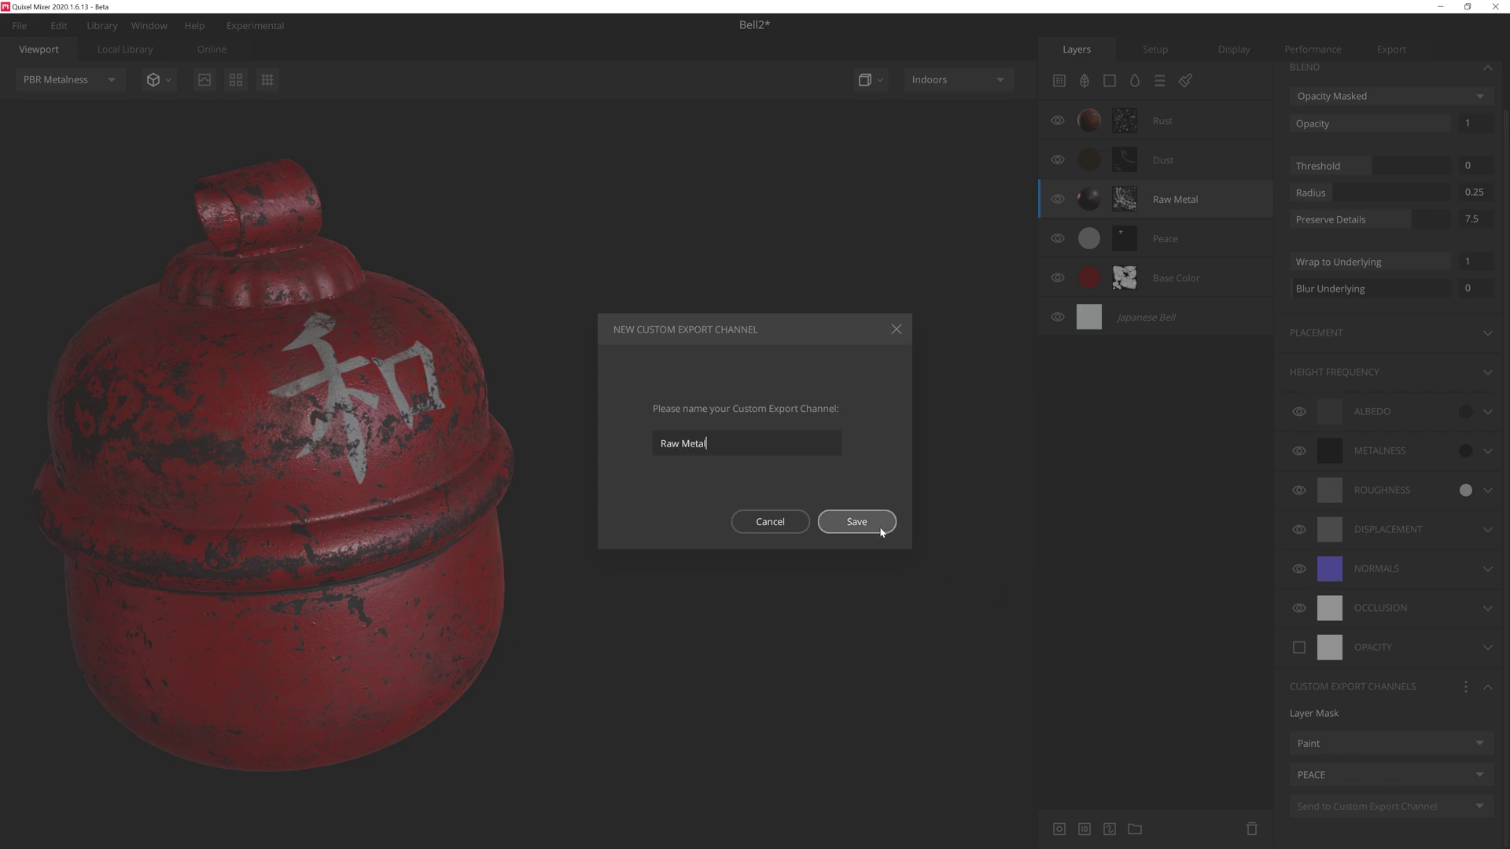
{"action": "left_click", "coordinate": [863, 523]}
Send the Dust and Rust masks to the Raw Metal channel
{"action": "left_click", "coordinate": [1091, 169]}
{"action": "scroll", "coordinate": [1398, 677], "scroll_direction": "down", "scroll_amount": 2}
{"action": "left_click", "coordinate": [1384, 806]}
{"action": "left_click", "coordinate": [1358, 739]}
{"action": "left_click", "coordinate": [1108, 119]}
{"action": "left_click", "coordinate": [1395, 747]}
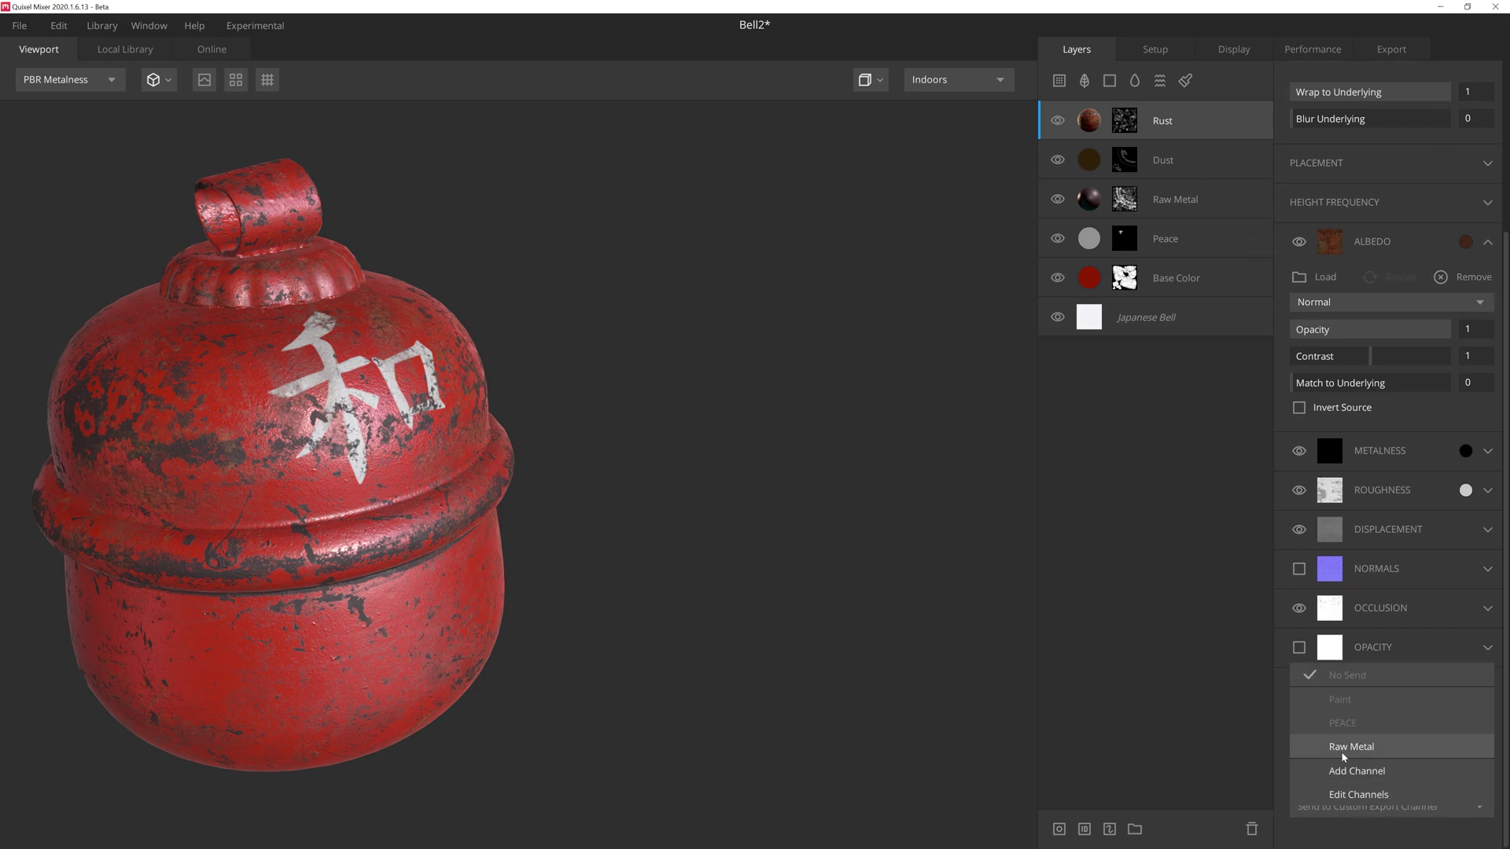
{"action": "key", "text": "Escape"}
{"action": "left_click", "coordinate": [150, 26]}
Set Rust and Dust to Subtract in the Raw Metal channel via Custom Export Channels
{"action": "left_click", "coordinate": [195, 80]}
{"action": "left_click", "coordinate": [960, 352]}
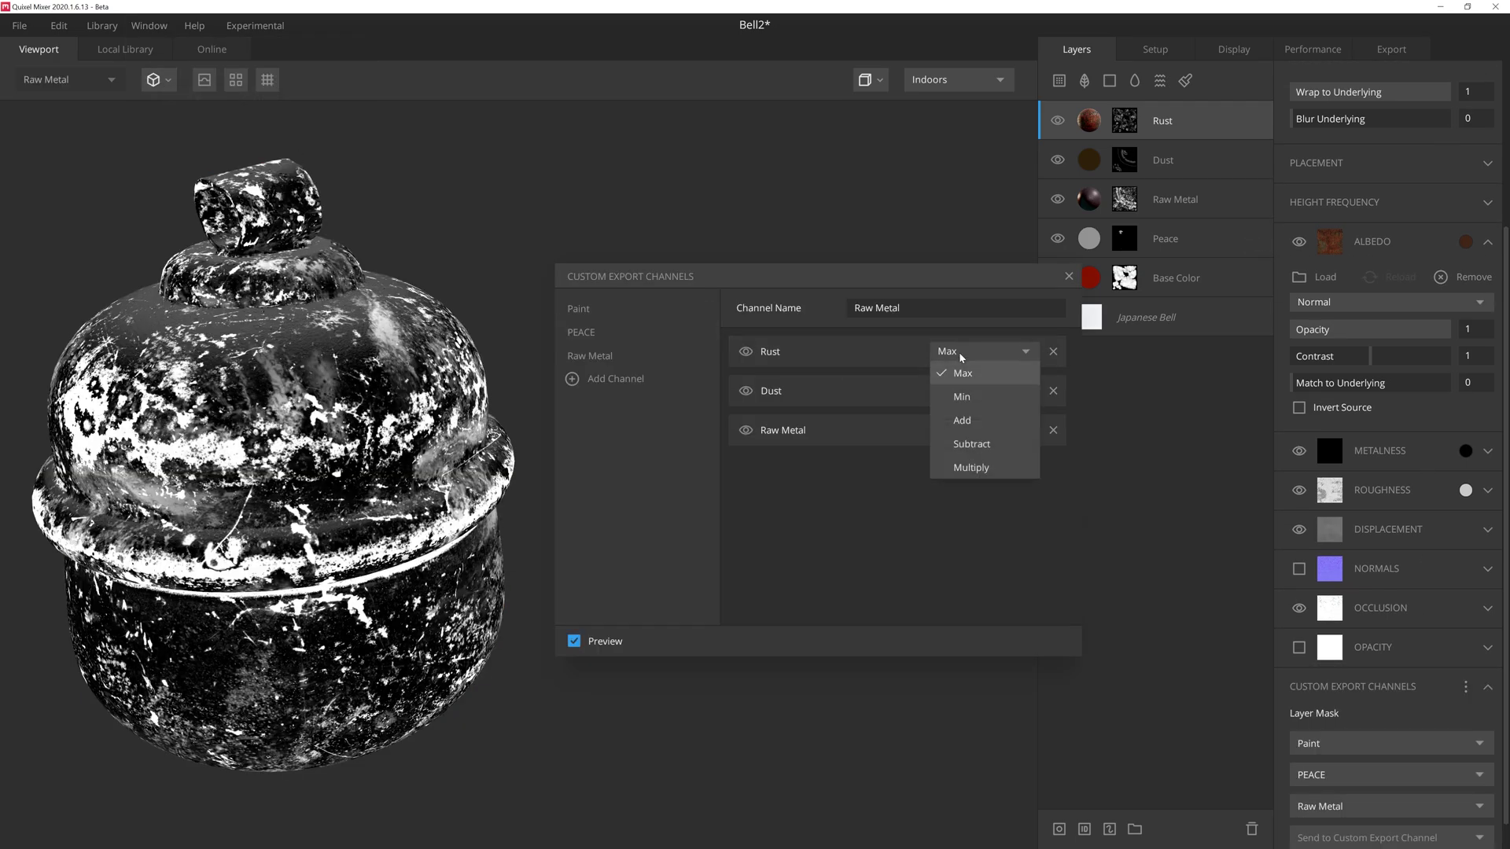
{"action": "left_click", "coordinate": [972, 444]}
{"action": "left_click", "coordinate": [982, 391]}
{"action": "left_click", "coordinate": [974, 483]}
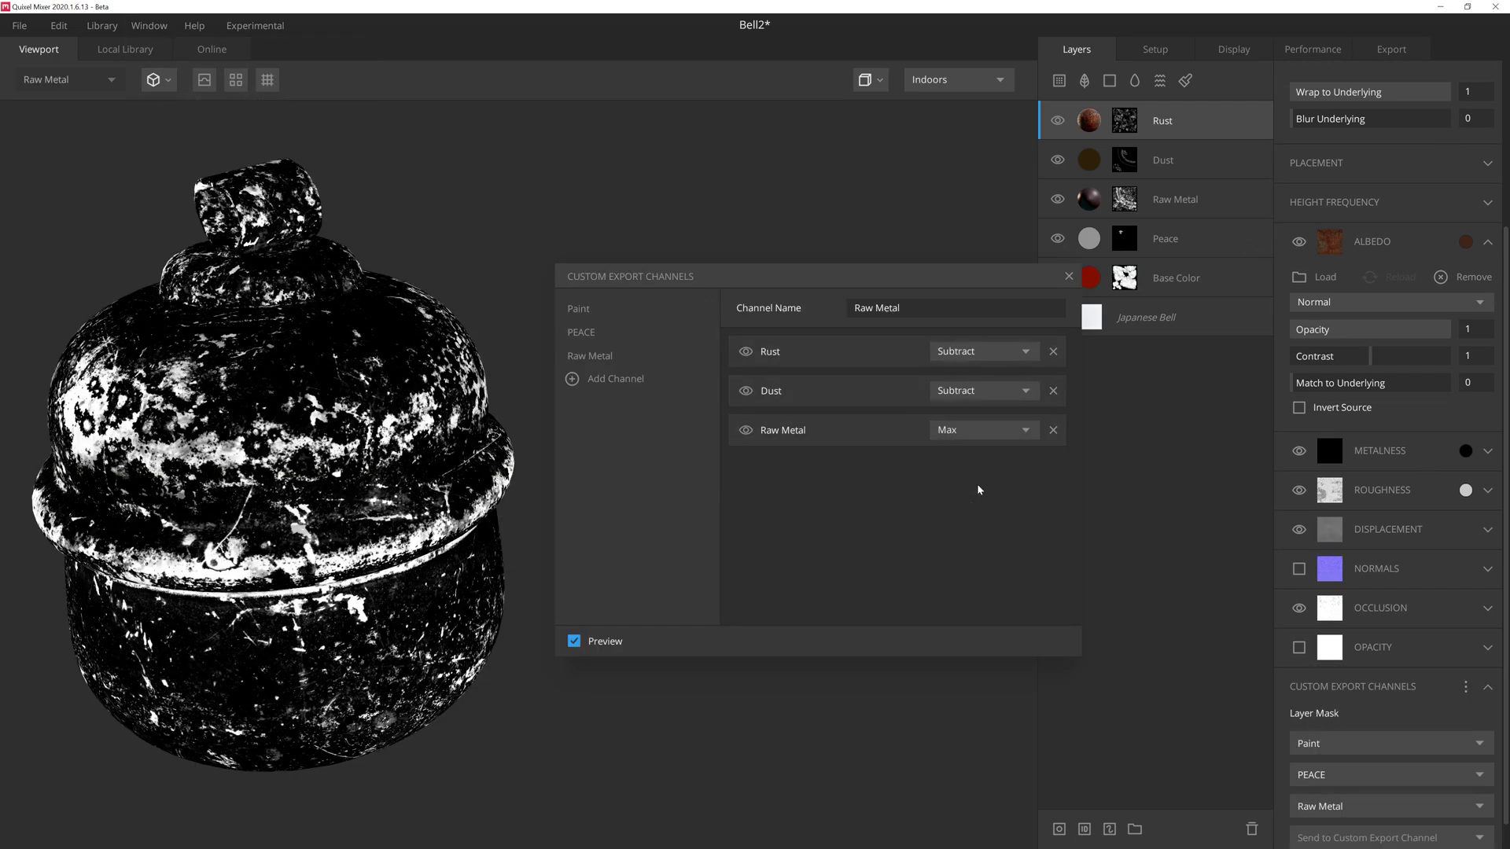
{"action": "left_click", "coordinate": [1069, 278]}
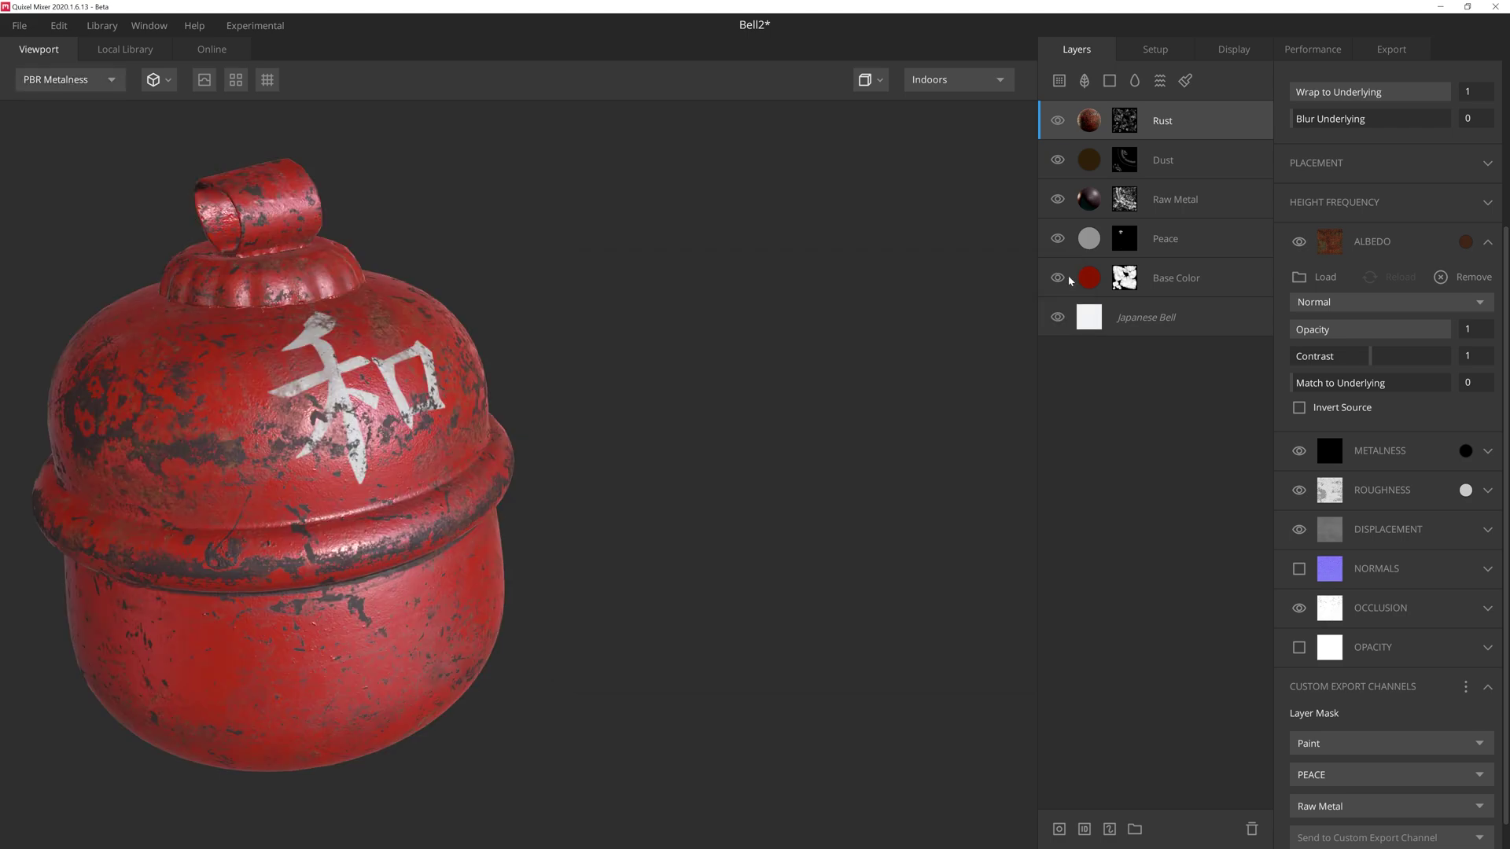
{"action": "left_click_drag", "start_coordinate": [630, 284], "coordinate": [785, 284]}
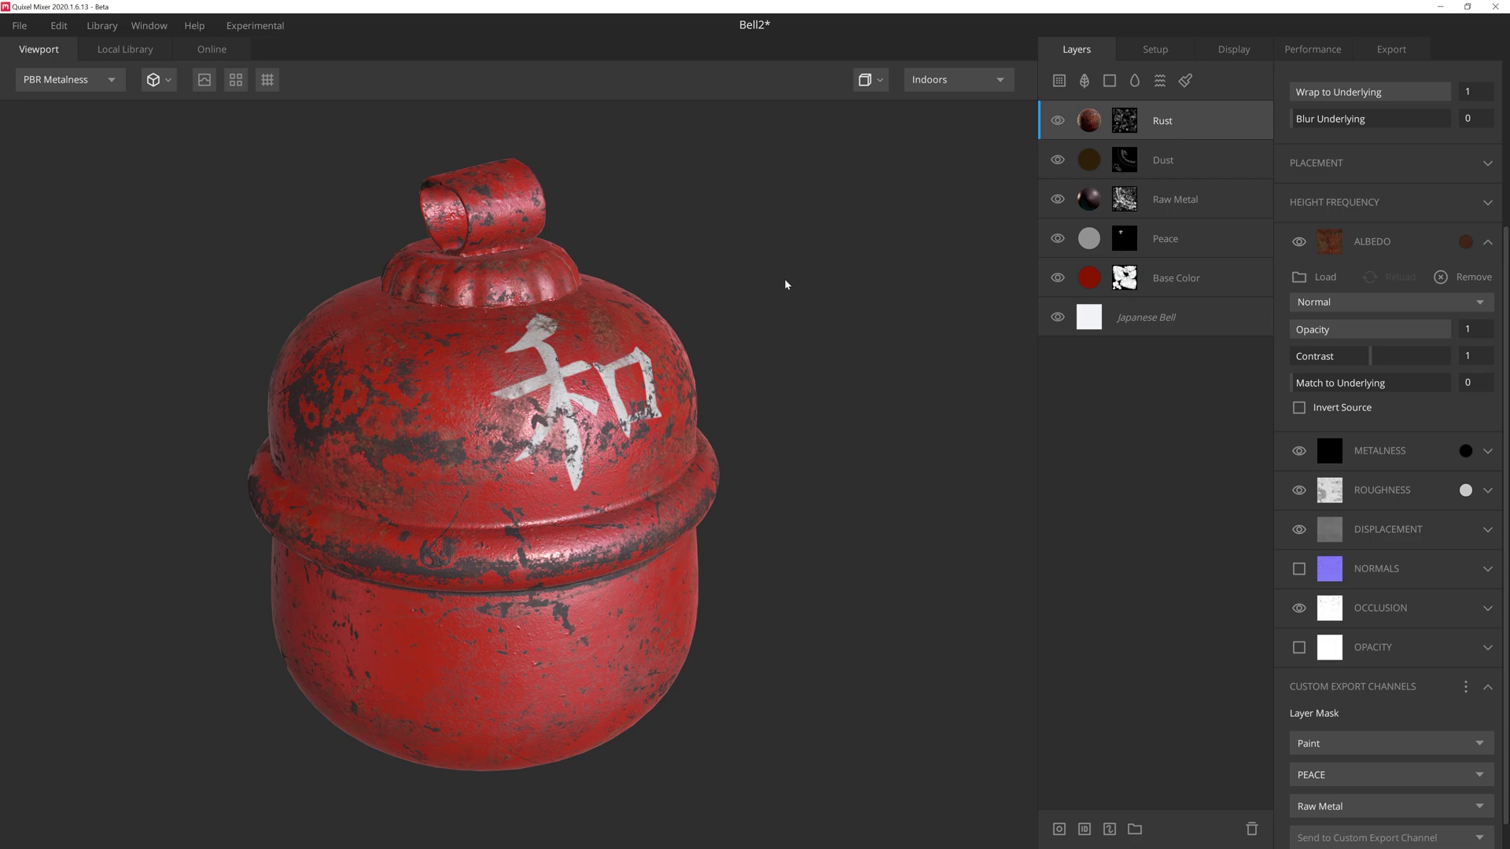
Set the Base Color albedo to grey 808080 and the Peace albedo to 7F7F7F
{"action": "left_click", "coordinate": [1088, 280]}
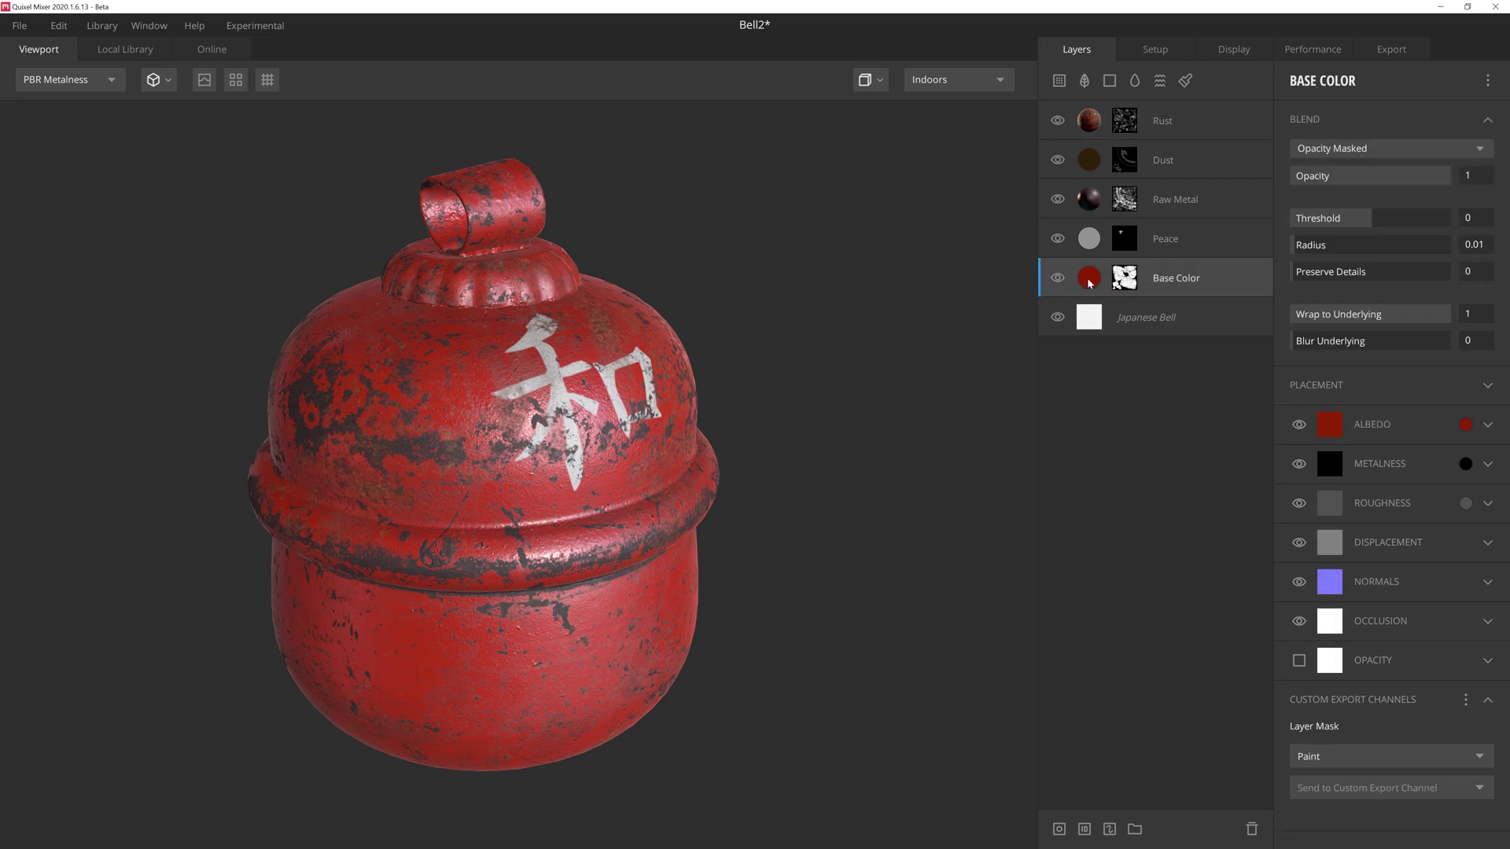
{"action": "left_click", "coordinate": [1465, 424]}
{"action": "left_click_drag", "start_coordinate": [620, 435], "coordinate": [536, 445]}
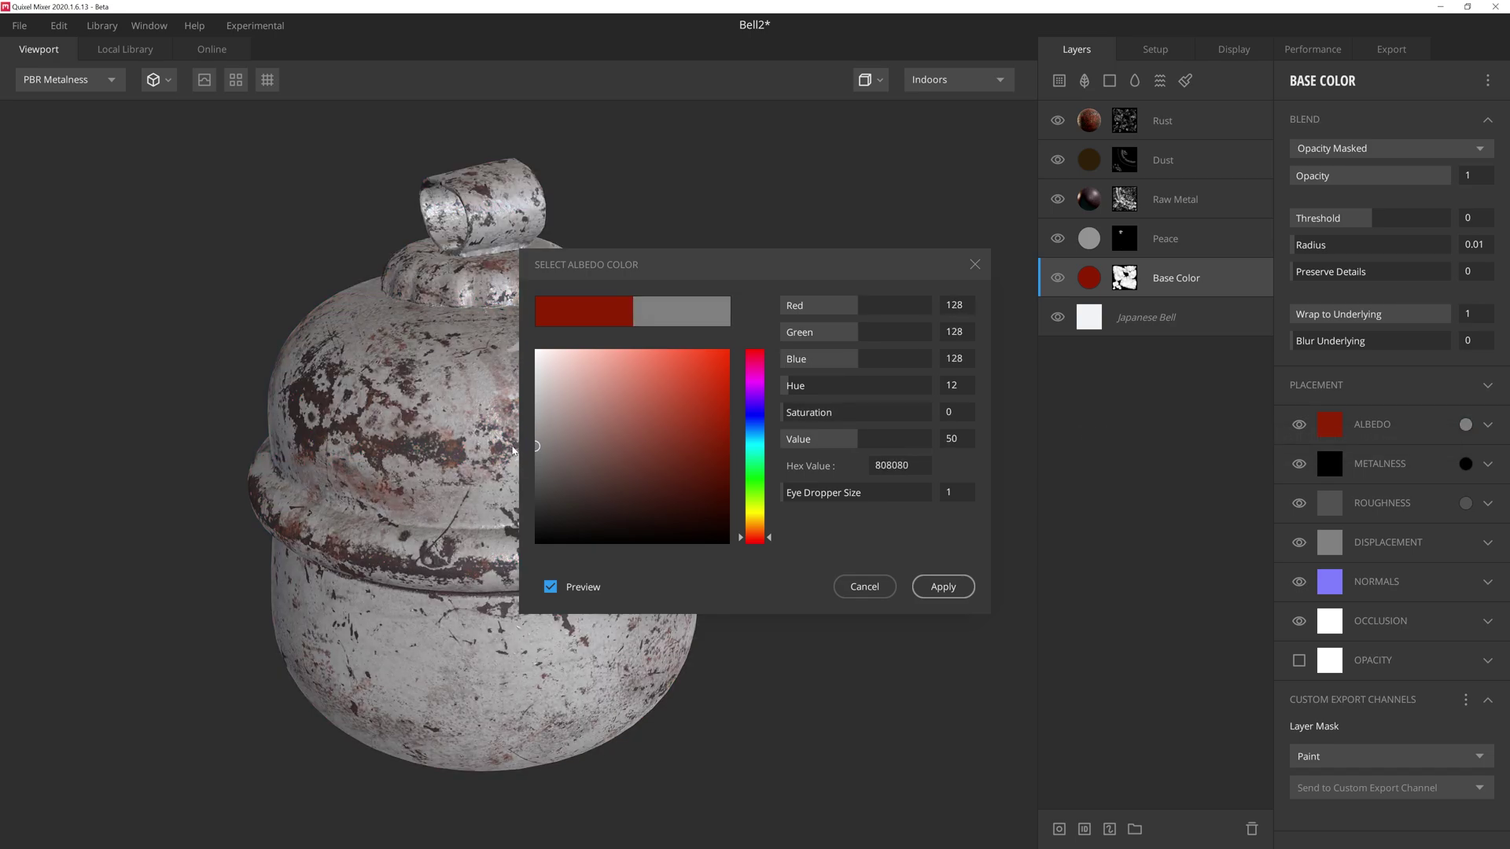
{"action": "left_click", "coordinate": [938, 587]}
{"action": "left_click", "coordinate": [1155, 240]}
{"action": "left_click", "coordinate": [1465, 424]}
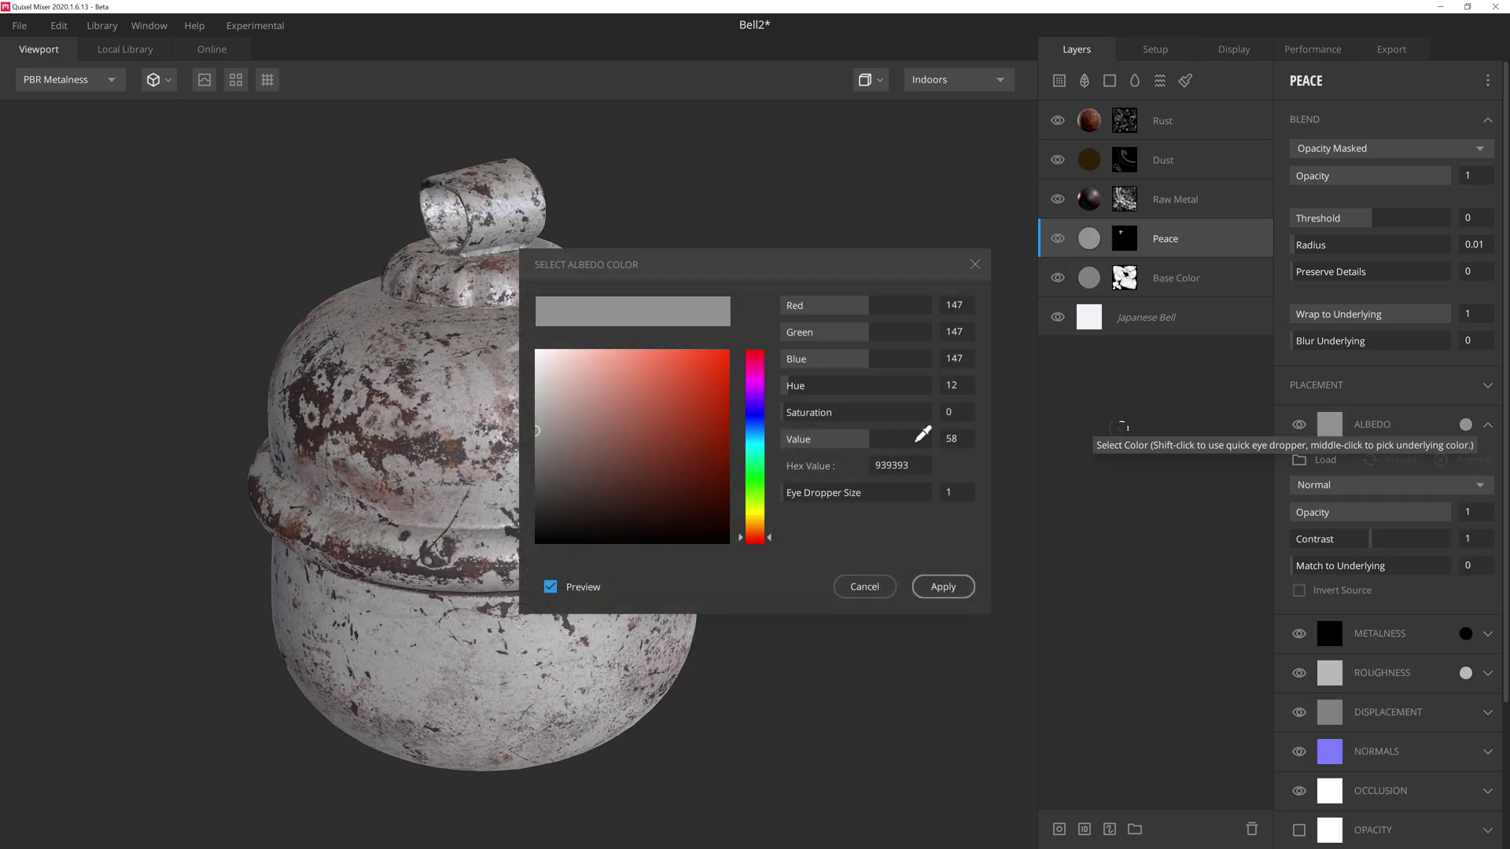
{"action": "left_click", "coordinate": [536, 446]}
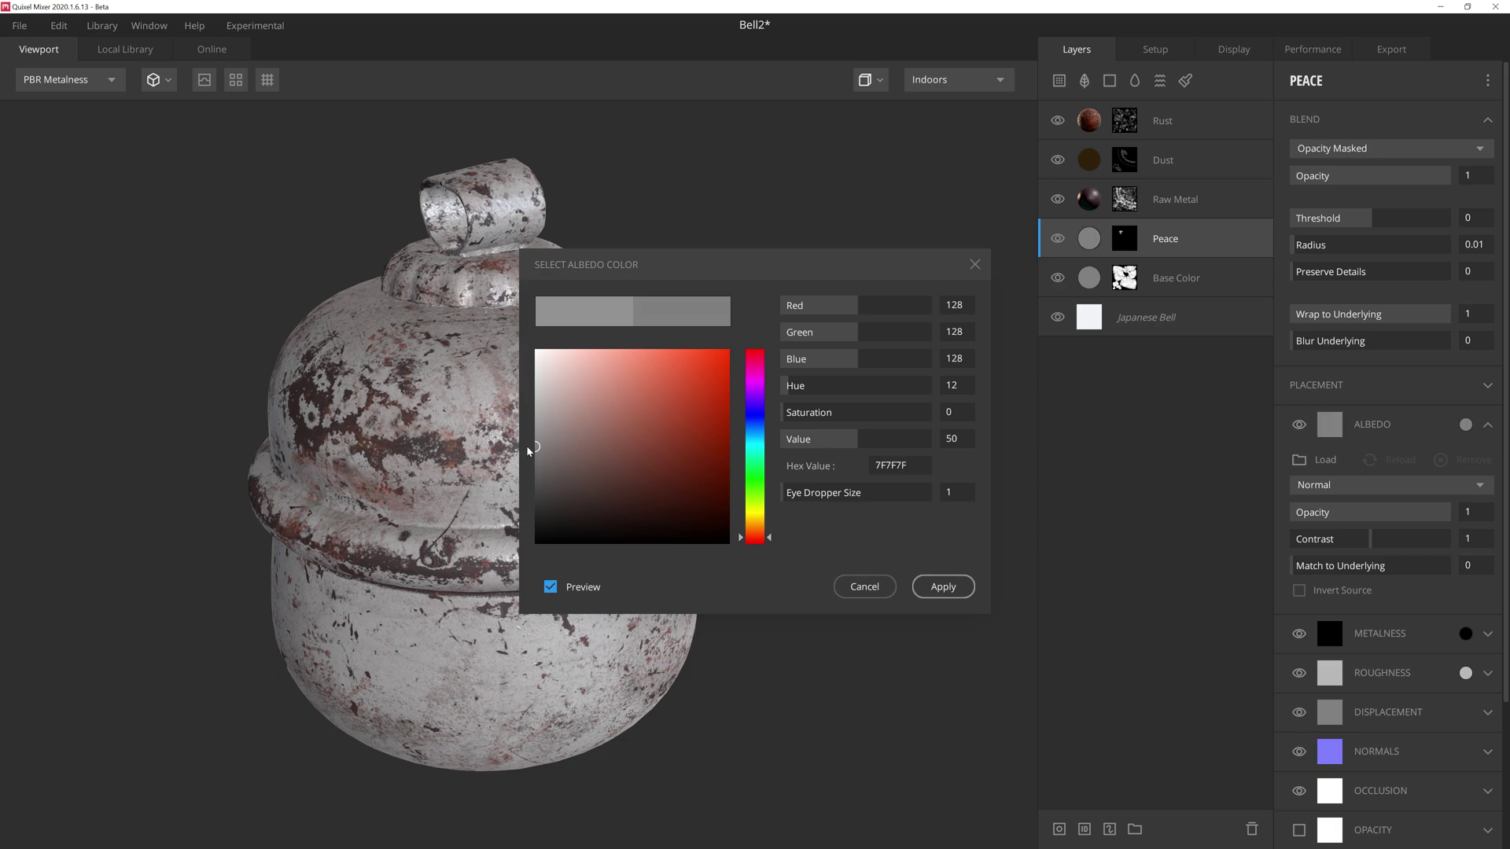
{"action": "left_click", "coordinate": [943, 586]}
Set the Raw Metal layer's albedo to neutral grey 7F7F7F
{"action": "left_click", "coordinate": [1174, 199]}
{"action": "left_click", "coordinate": [1464, 464]}
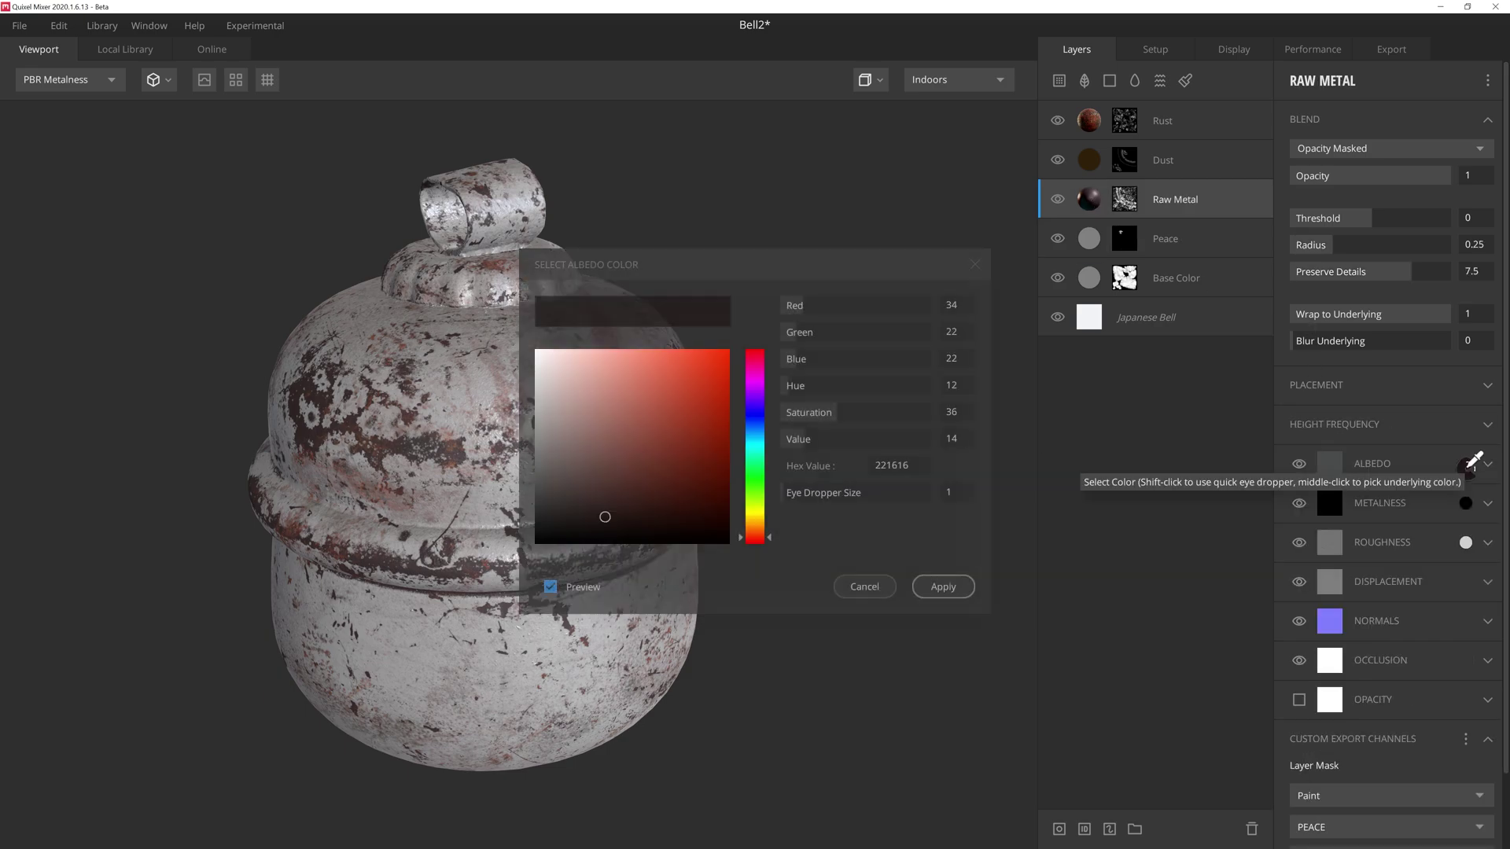
{"action": "left_click", "coordinate": [538, 455]}
{"action": "left_click_drag", "start_coordinate": [533, 457], "coordinate": [524, 445]}
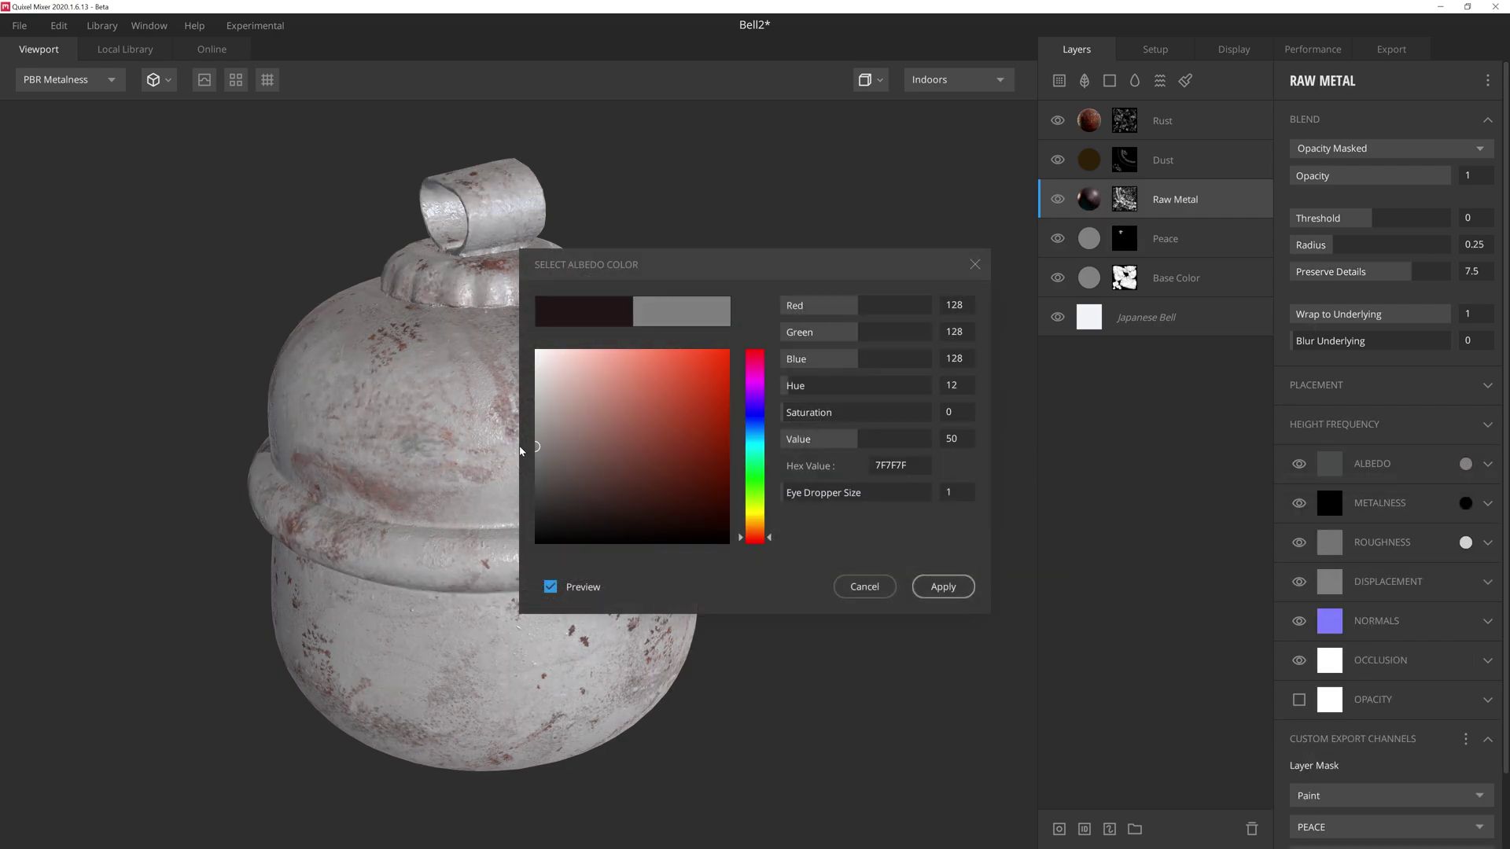
{"action": "left_click", "coordinate": [944, 588]}
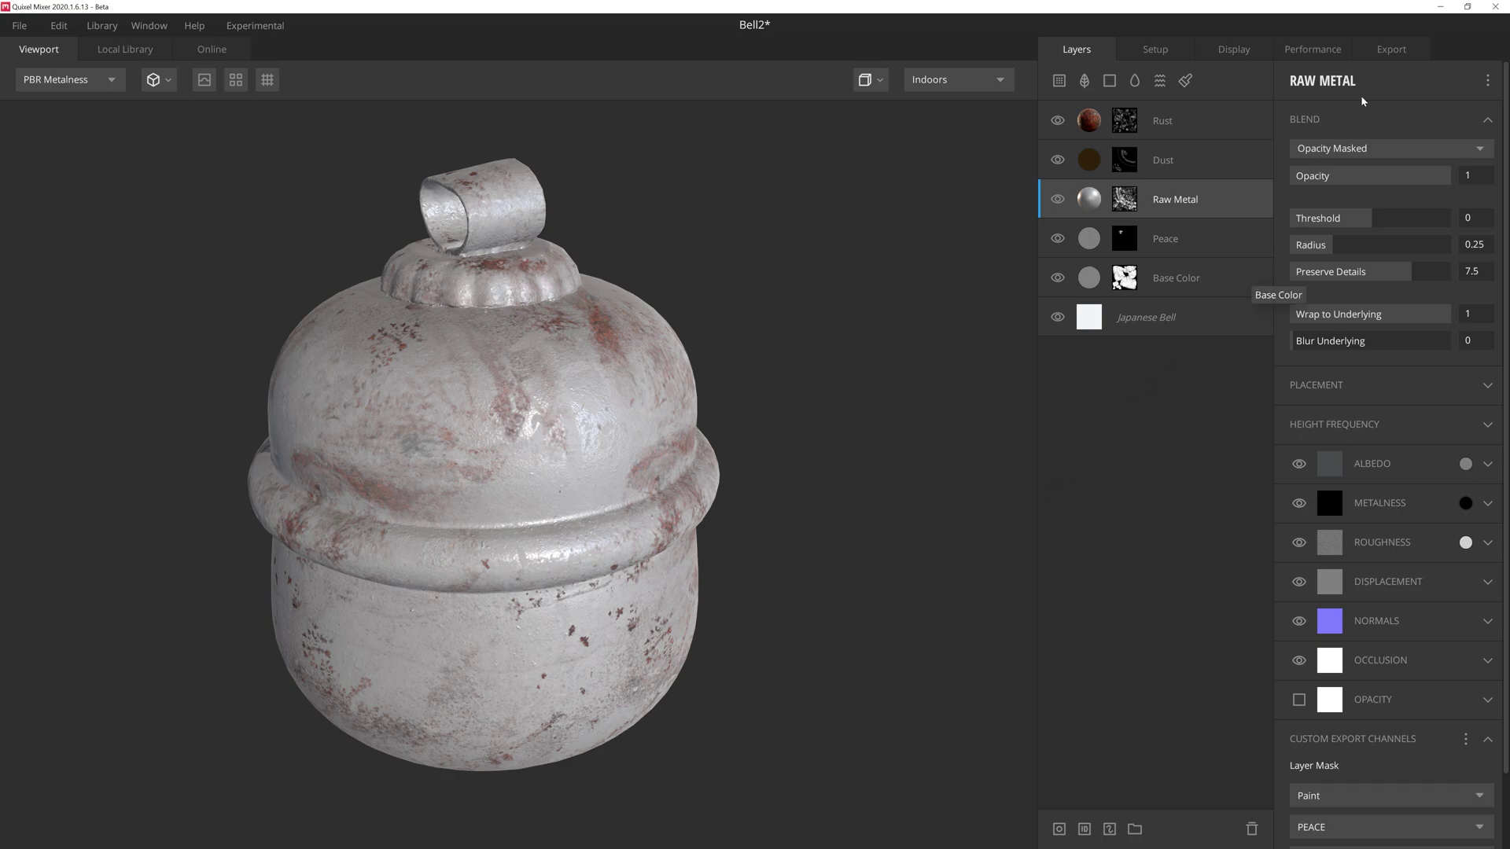
Enable the Albedo, Roughness, Normal and AO maps for export
{"action": "left_click", "coordinate": [1392, 49]}
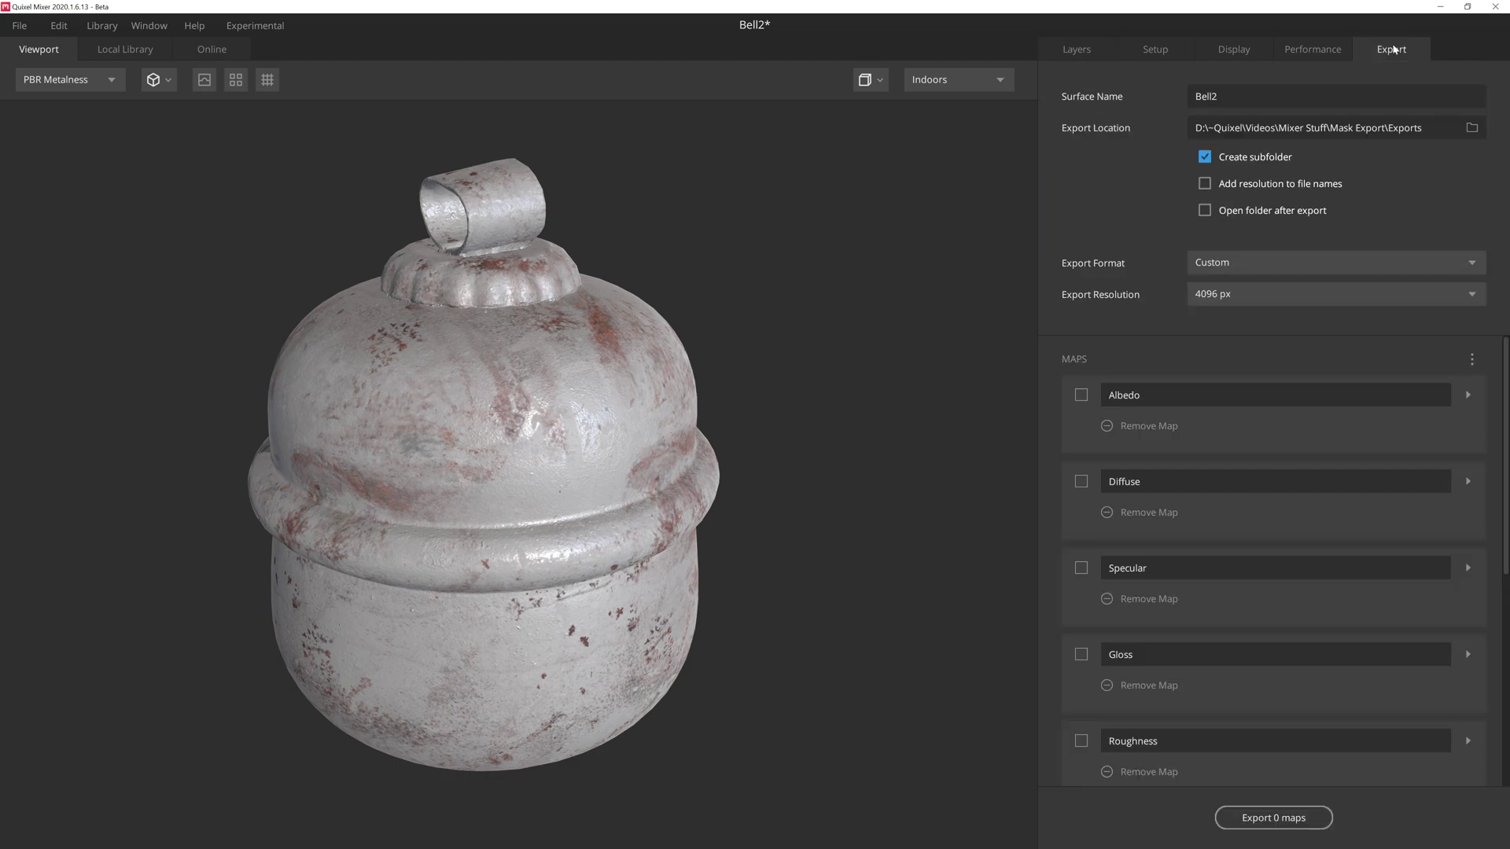
{"action": "left_click", "coordinate": [1079, 394]}
{"action": "scroll", "coordinate": [1086, 432], "scroll_direction": "down", "scroll_amount": 3}
{"action": "left_click", "coordinate": [1081, 544]}
{"action": "left_click", "coordinate": [1081, 631]}
{"action": "scroll", "coordinate": [1101, 607], "scroll_direction": "down", "scroll_amount": 3}
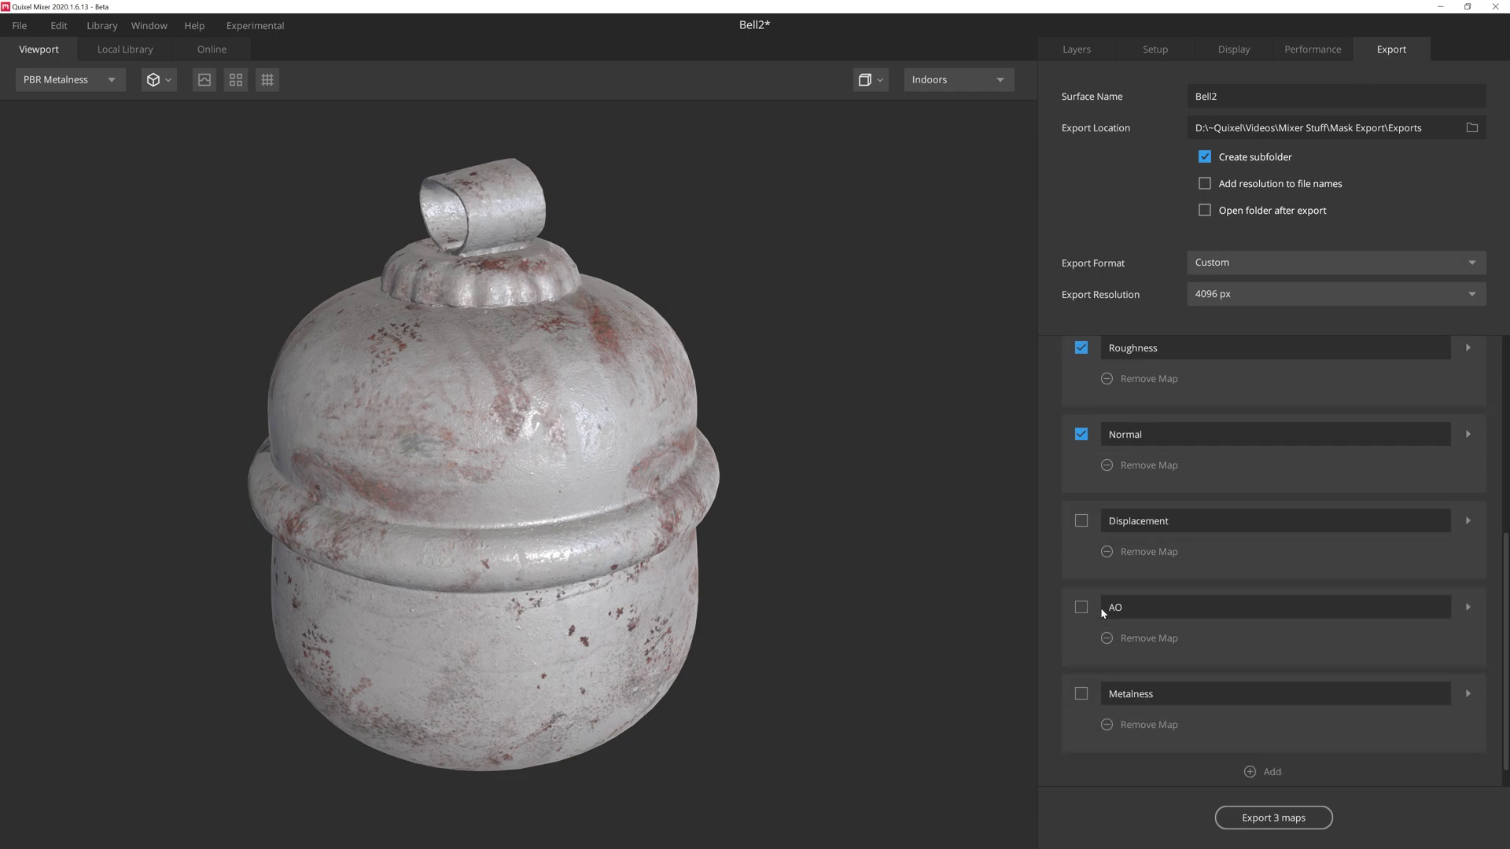
{"action": "left_click", "coordinate": [1082, 578]}
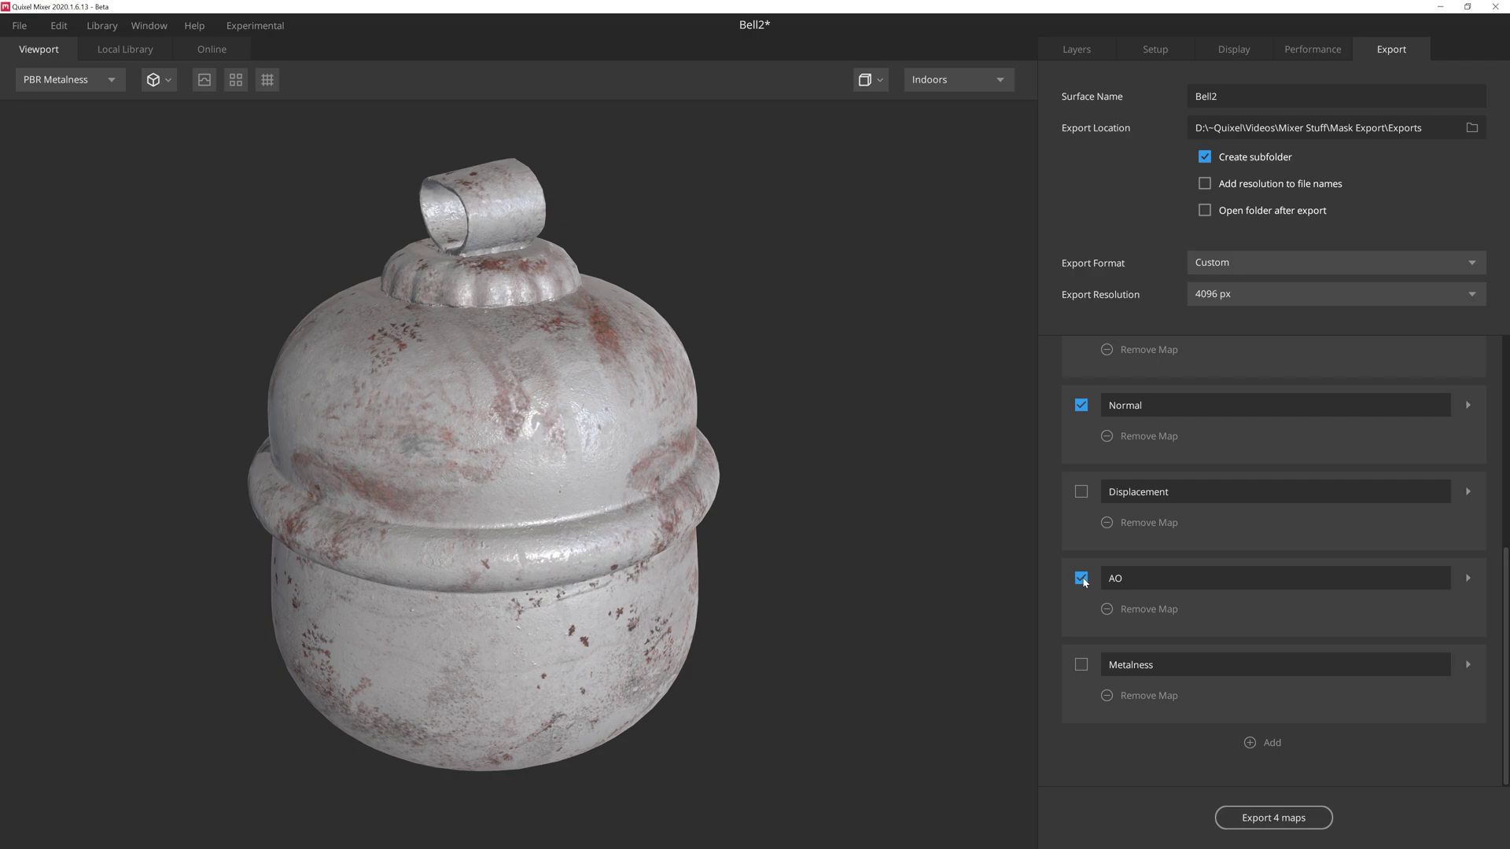
Add a new custom PNG export map named MASK
{"action": "left_click", "coordinate": [1255, 744]}
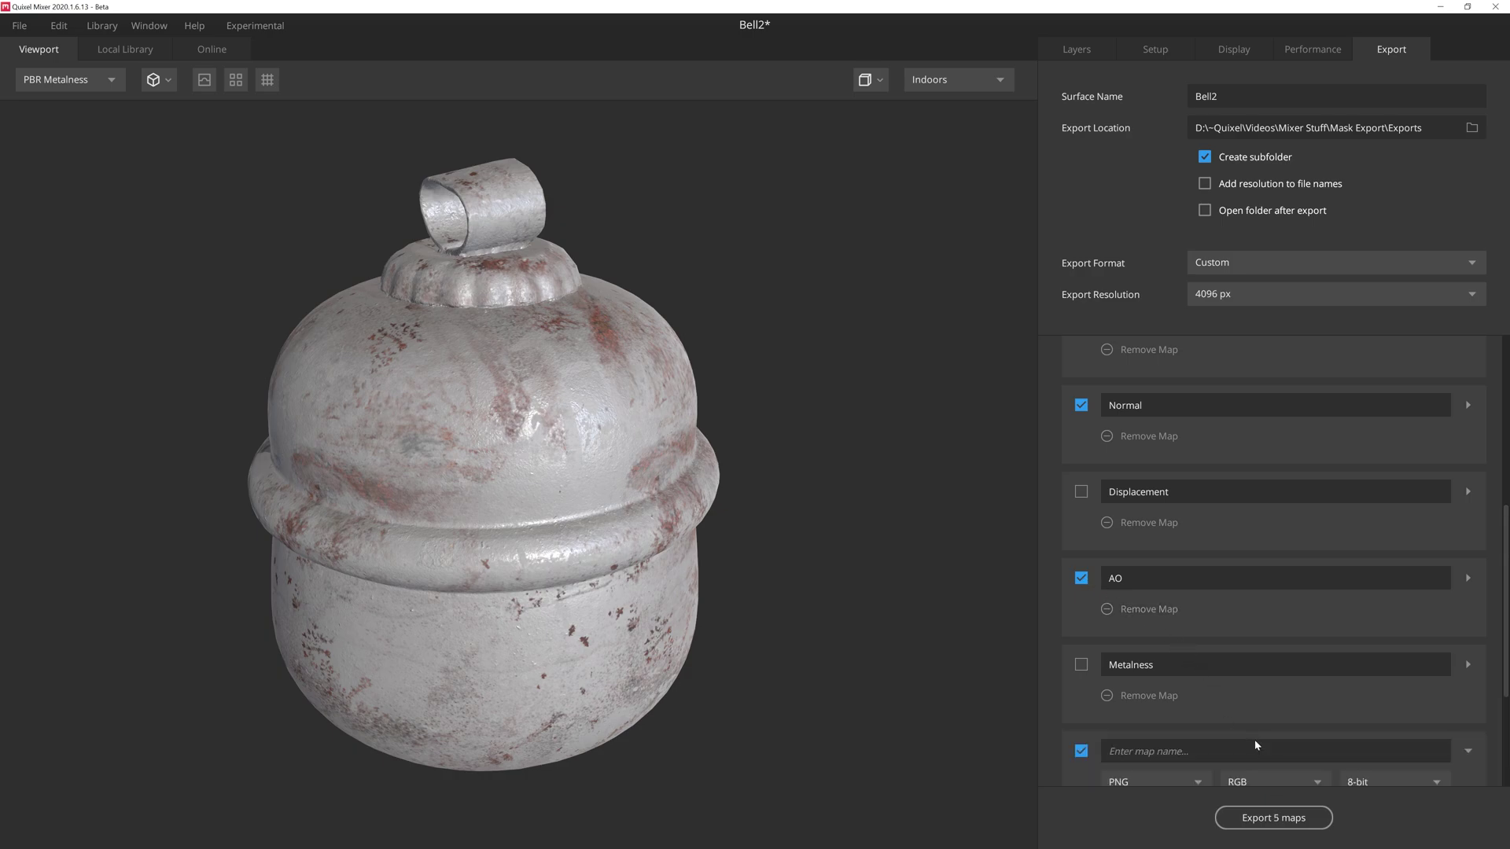
{"action": "scroll", "coordinate": [1254, 739], "scroll_direction": "down", "scroll_amount": 3}
{"action": "scroll", "coordinate": [1253, 738], "scroll_direction": "down", "scroll_amount": 1}
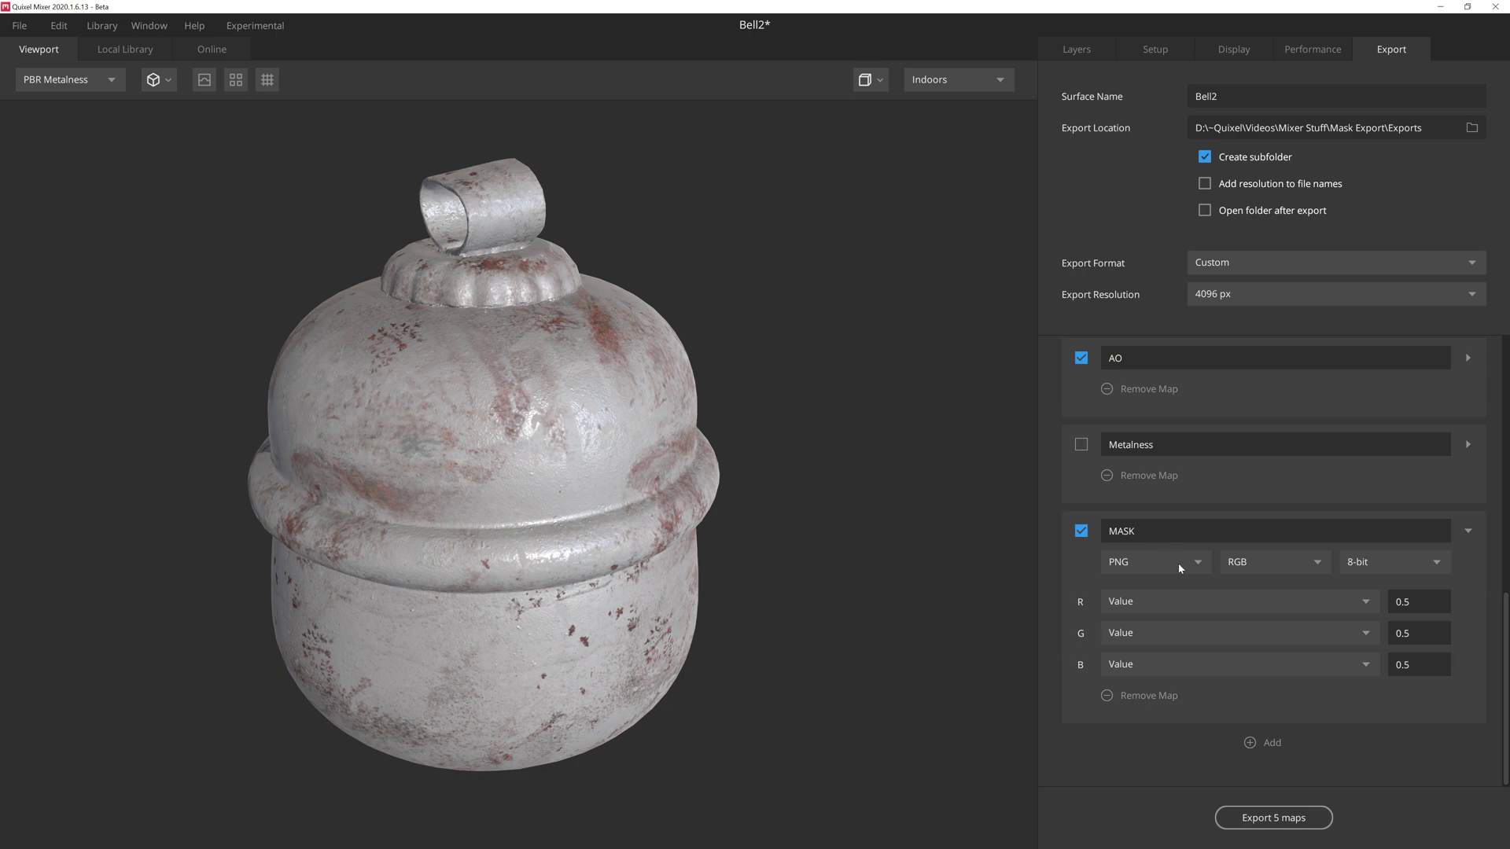
Feed the MASK map's red, green and blue channels with Paint, PEACE and Raw Metal
{"action": "left_click", "coordinate": [1186, 606]}
{"action": "scroll", "coordinate": [1181, 545], "scroll_direction": "down", "scroll_amount": 3}
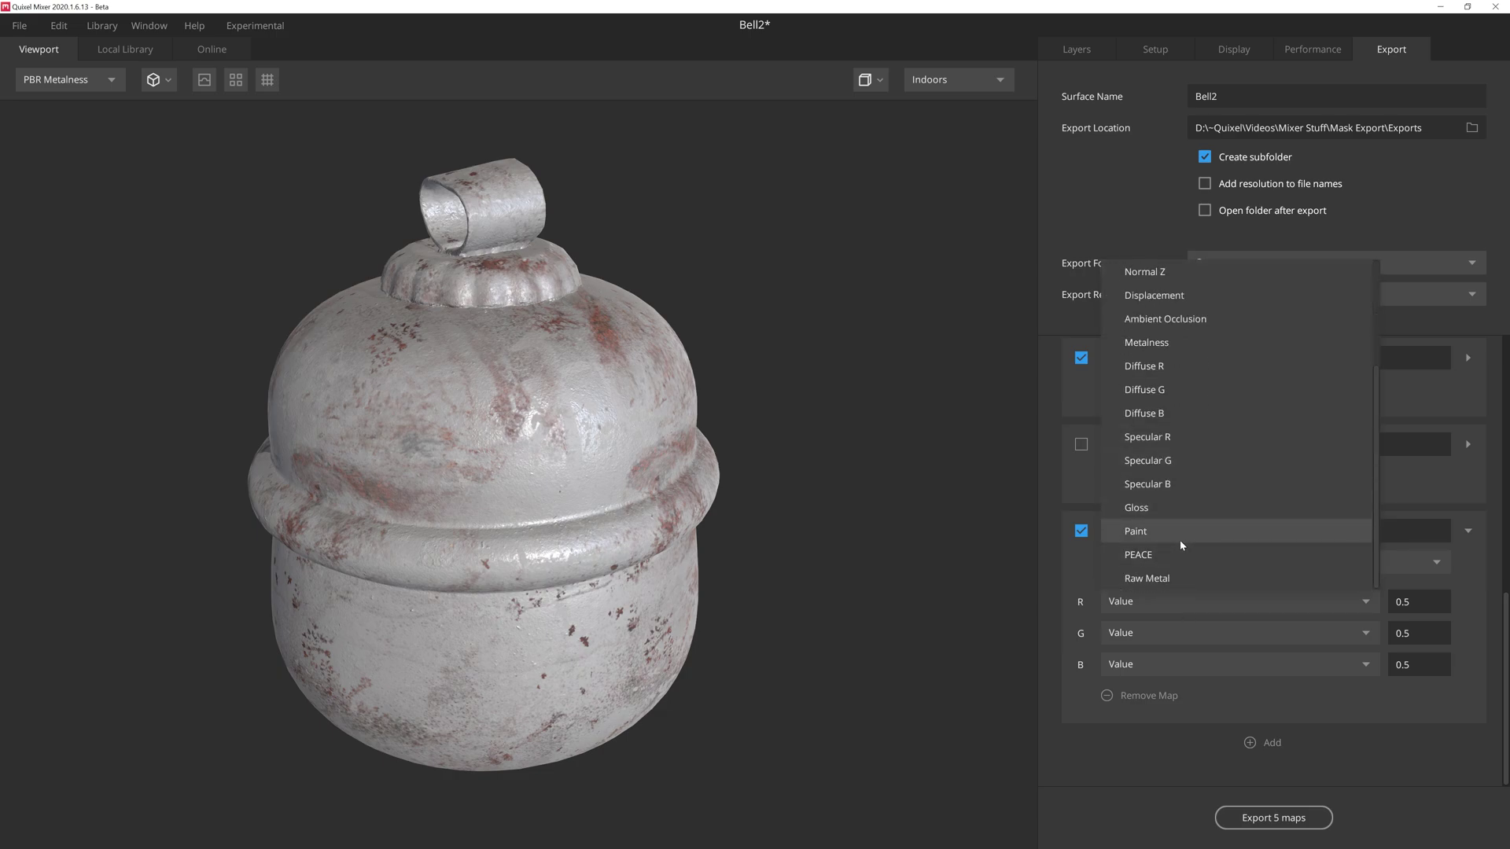
{"action": "left_click", "coordinate": [1178, 539]}
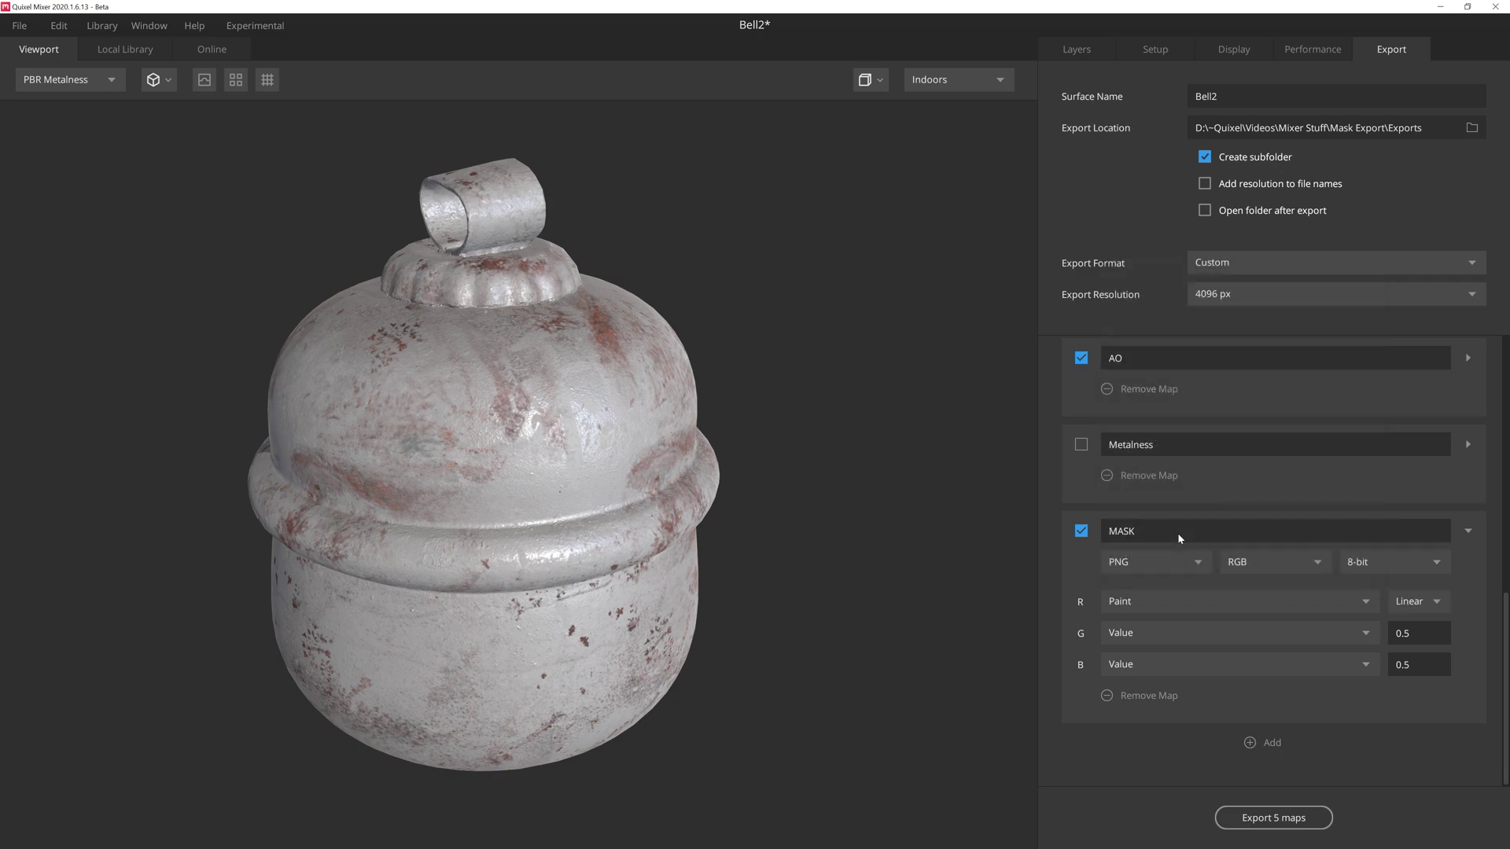
{"action": "left_click", "coordinate": [1175, 637]}
{"action": "scroll", "coordinate": [1175, 607], "scroll_direction": "down", "scroll_amount": 3}
{"action": "left_click", "coordinate": [1175, 586]}
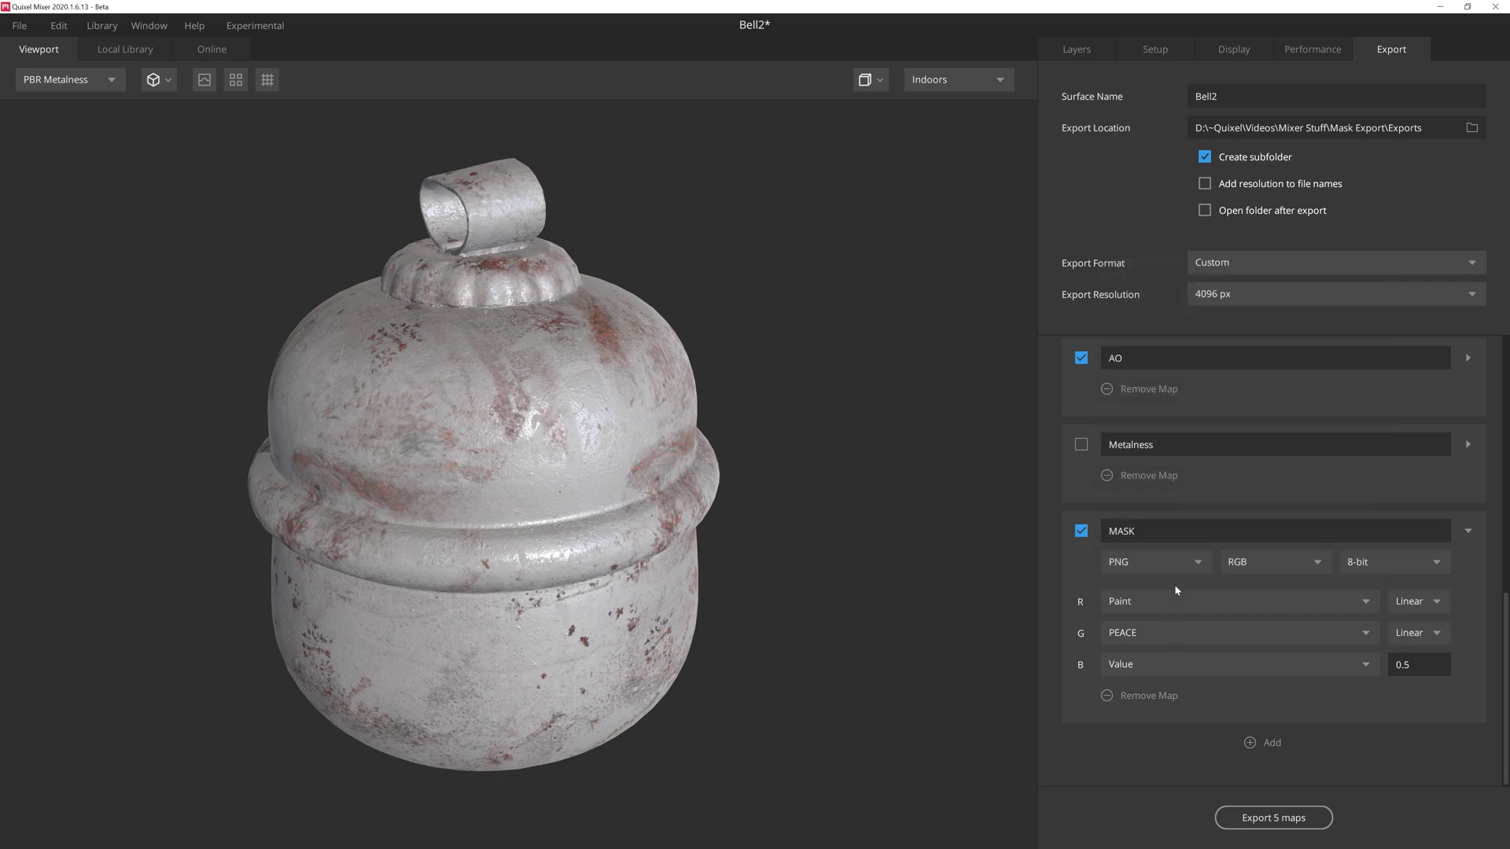
{"action": "left_click", "coordinate": [1182, 663]}
{"action": "scroll", "coordinate": [1183, 610], "scroll_direction": "down", "scroll_amount": 3}
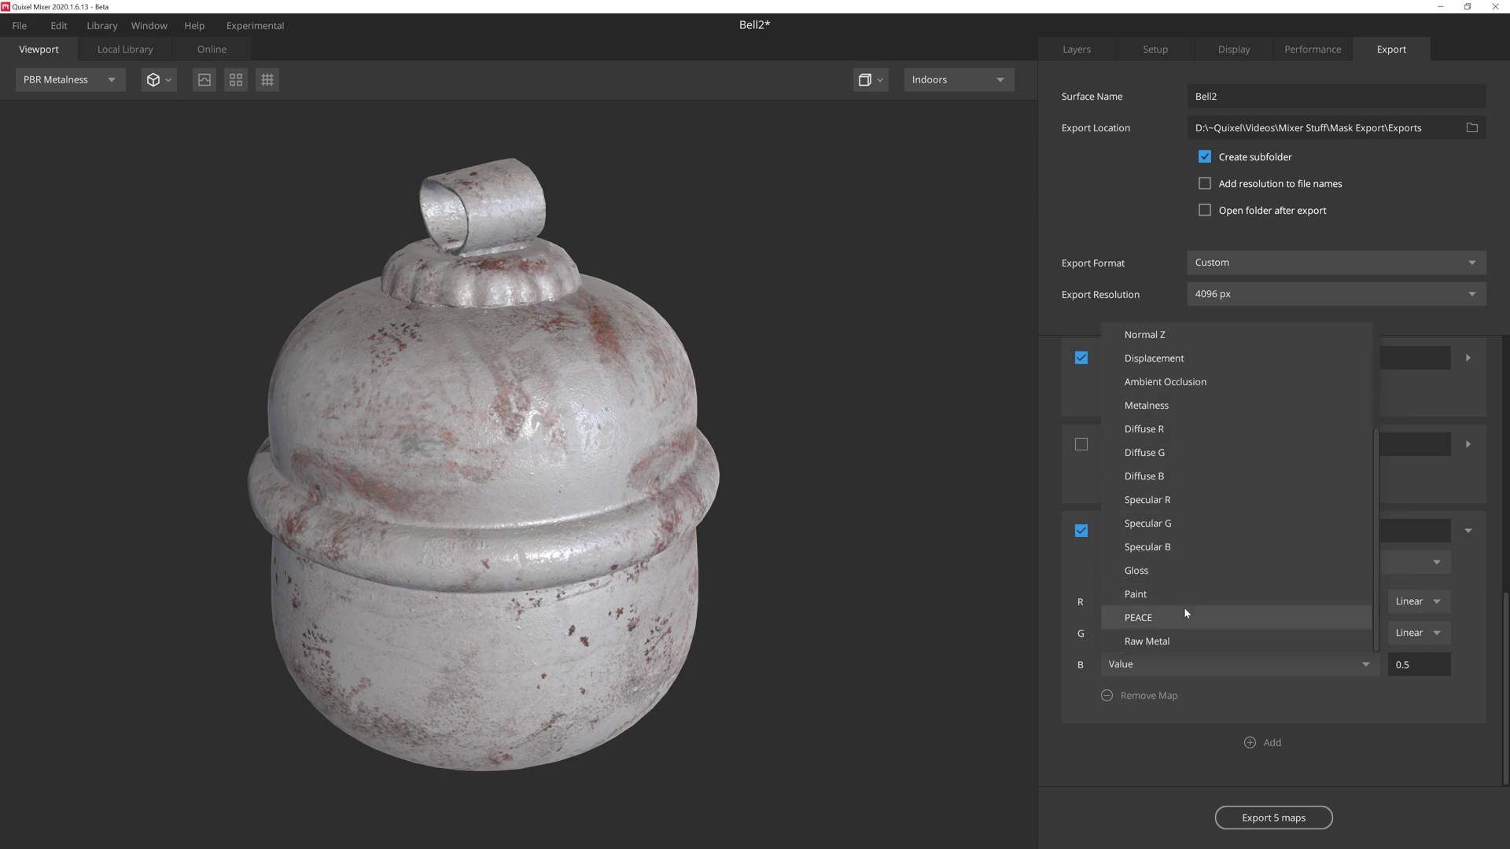
{"action": "left_click", "coordinate": [1179, 642]}
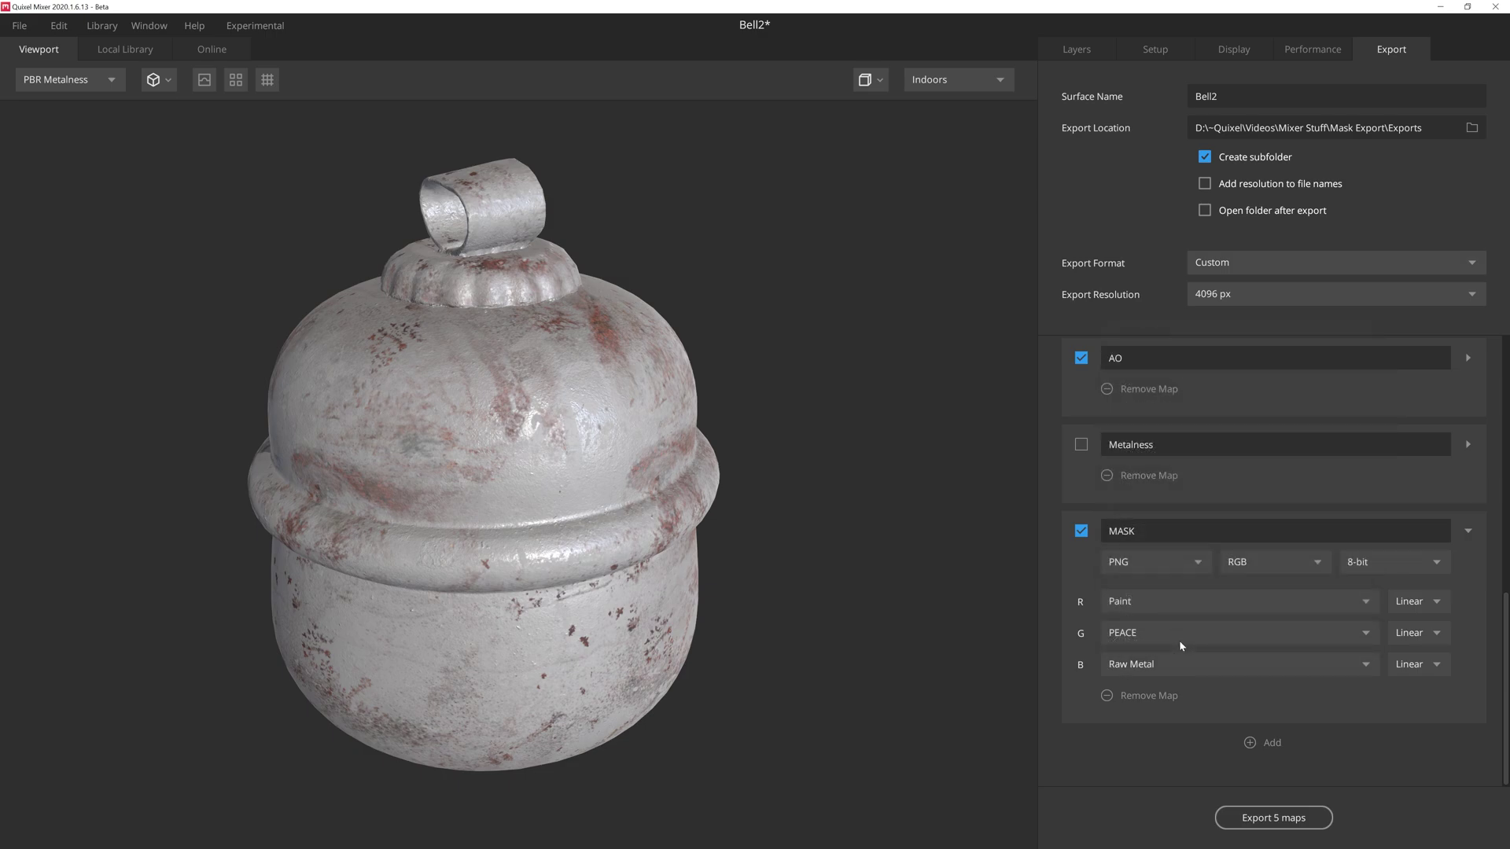
Keep the MASK map as RGB without alpha and export all five maps
{"action": "left_click", "coordinate": [1273, 561]}
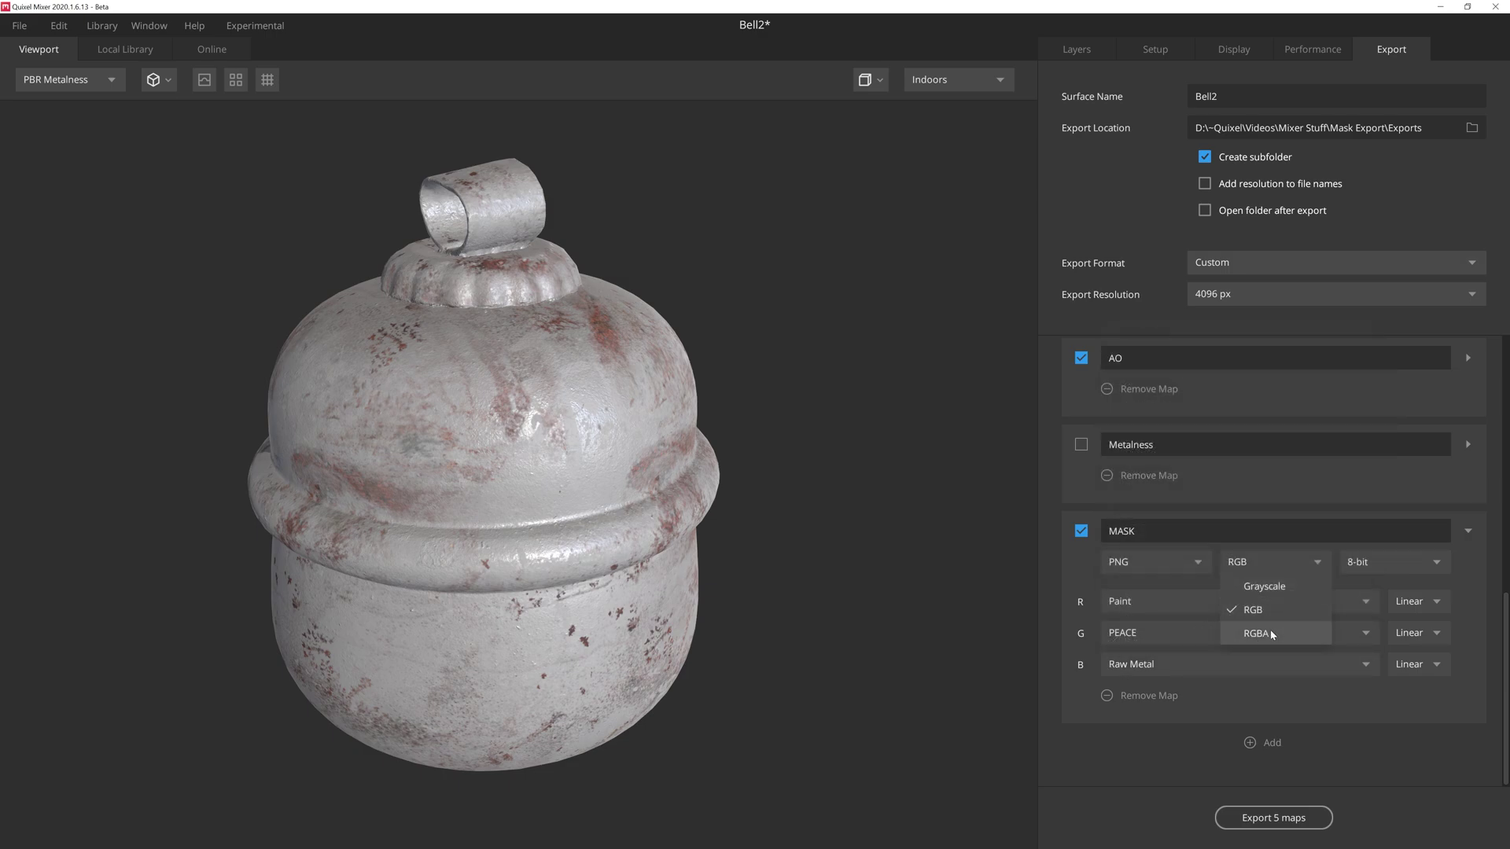
{"action": "left_click", "coordinate": [1271, 632]}
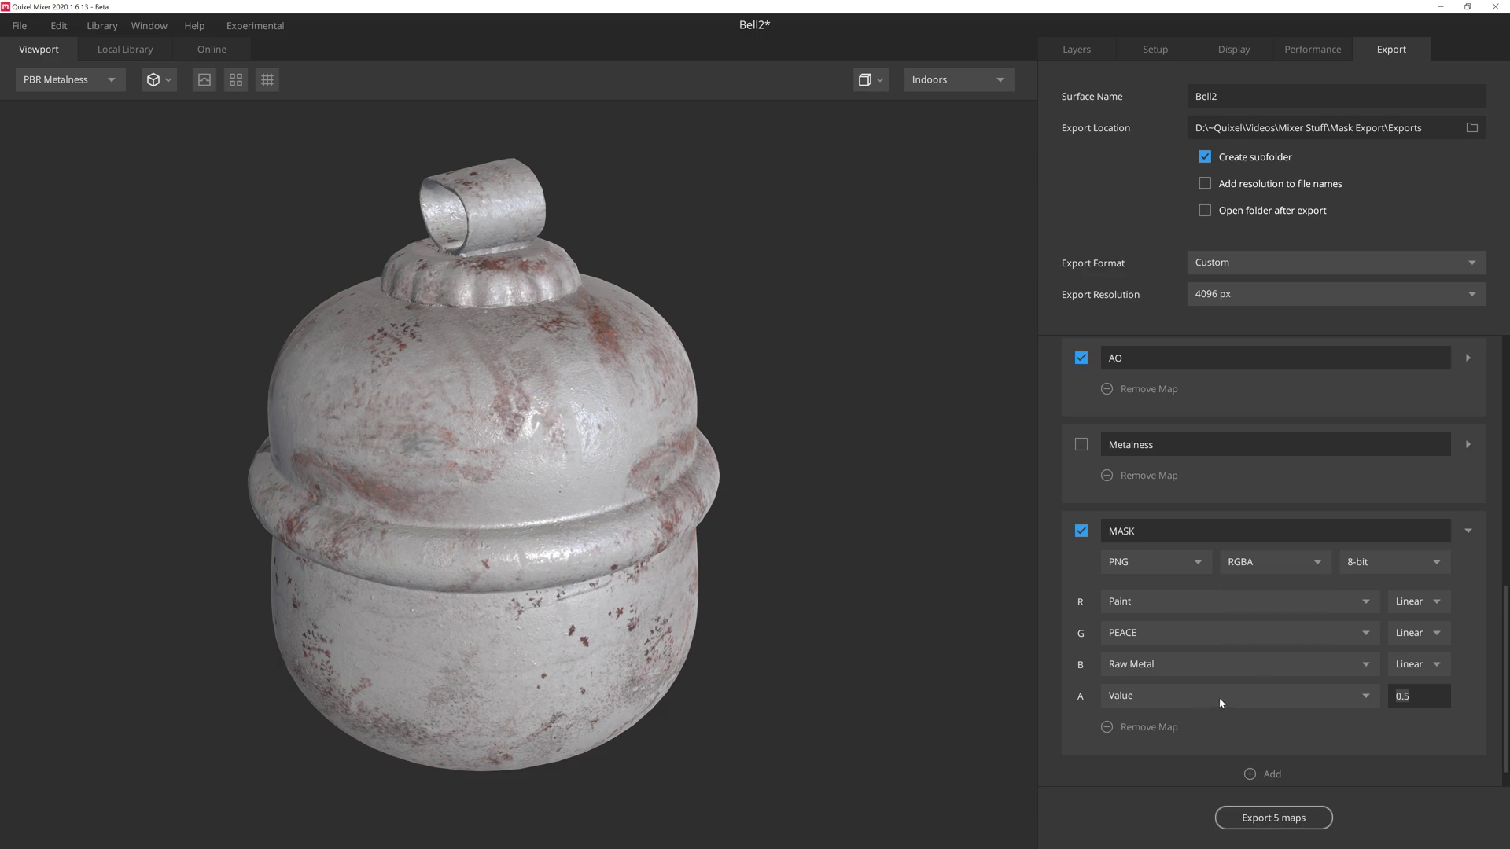
{"action": "left_click", "coordinate": [1254, 610]}
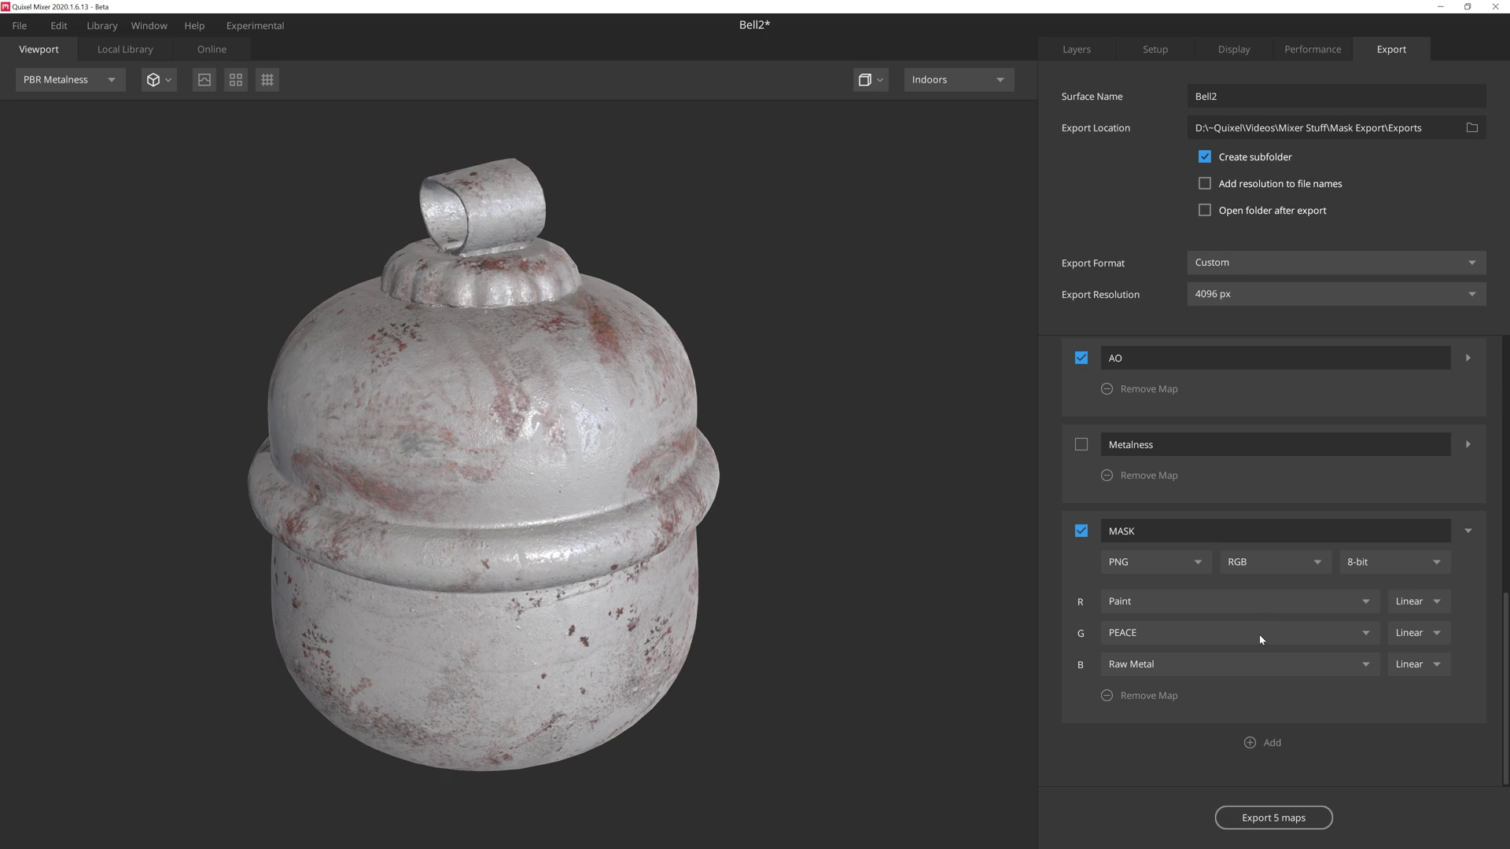
{"action": "left_click", "coordinate": [1273, 810]}
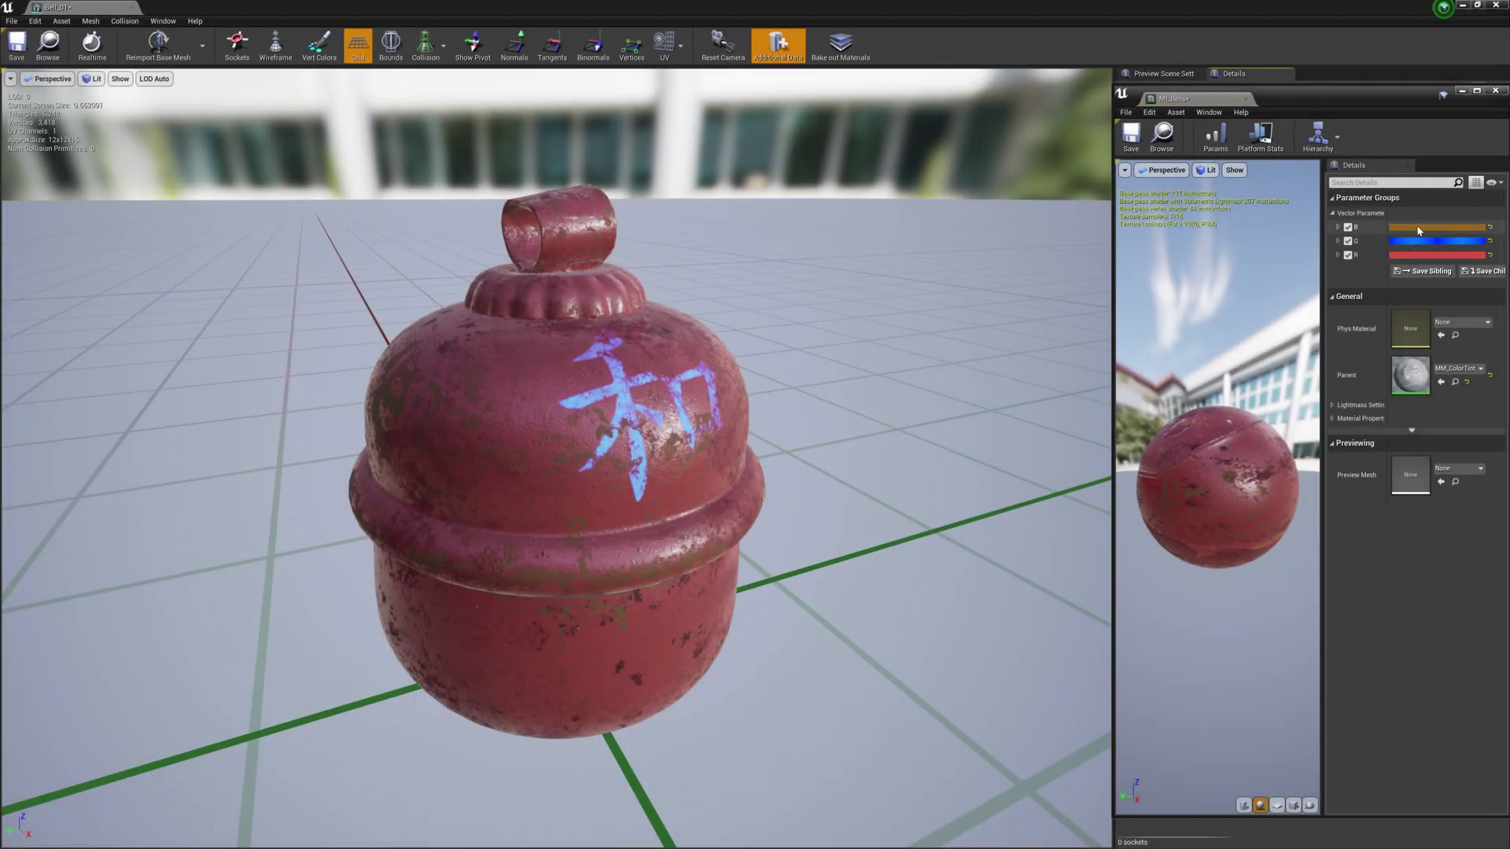
{"action": "left_click", "coordinate": [1419, 230]}
Tint the bell material's B to dark brown and R to crimson, then apply MI_Bells to two bells
{"action": "left_click_drag", "start_coordinate": [1341, 365], "coordinate": [1341, 381]}
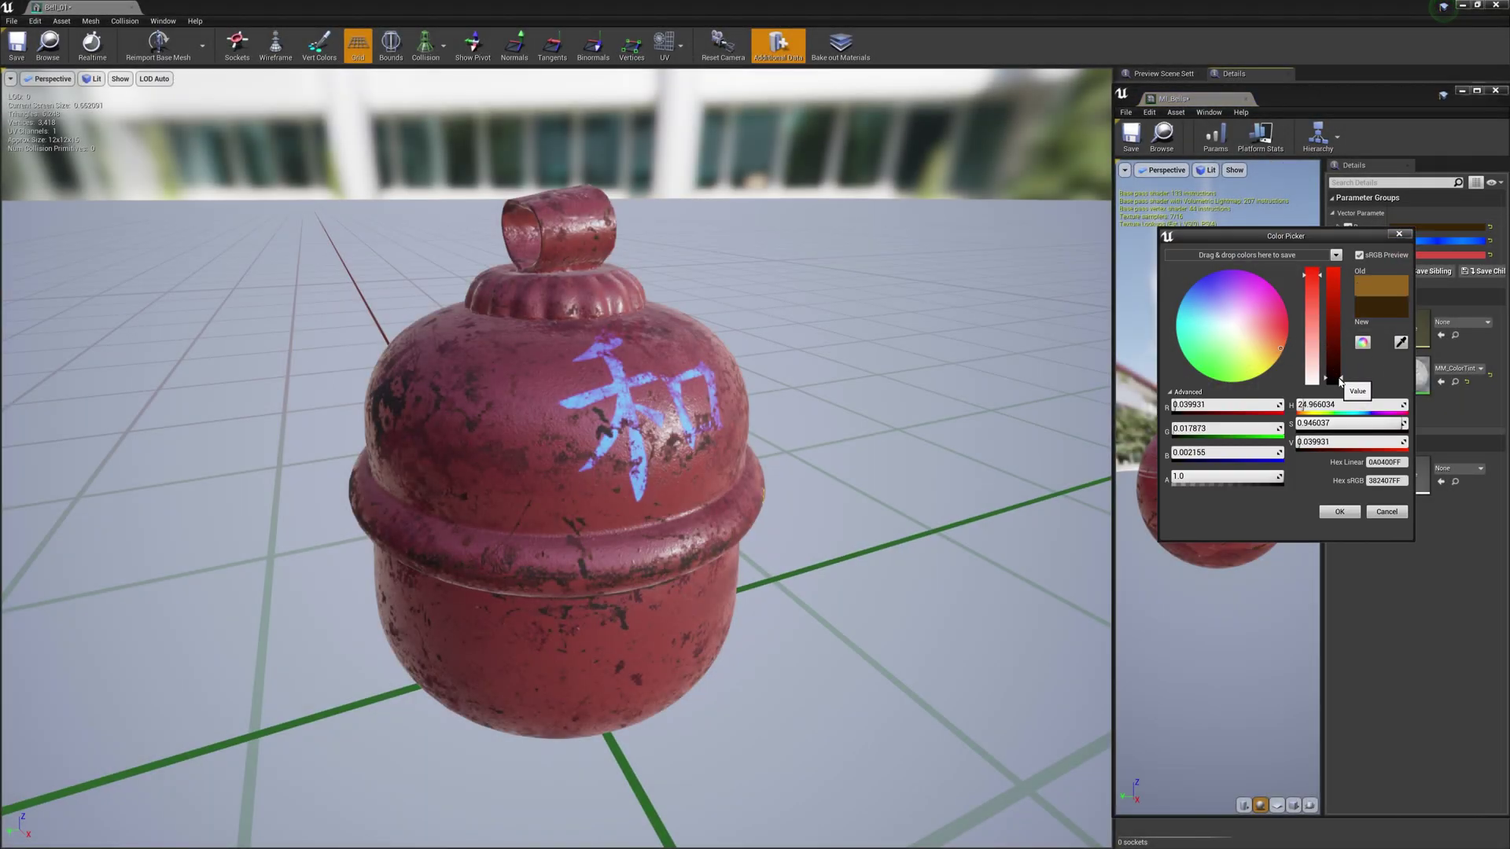
{"action": "left_click", "coordinate": [1339, 512]}
{"action": "left_click", "coordinate": [1439, 254]}
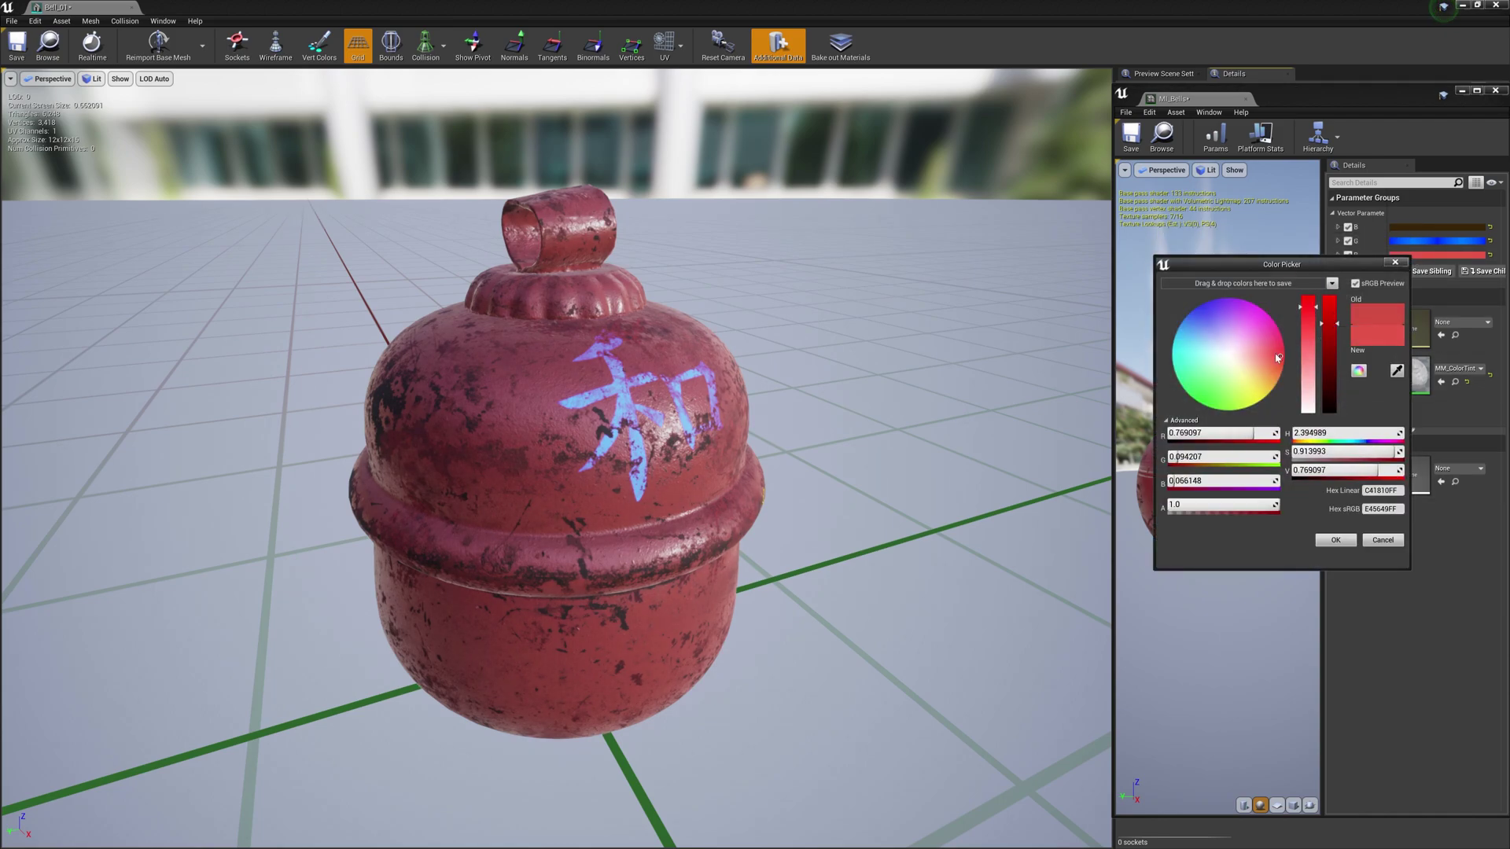
{"action": "left_click_drag", "start_coordinate": [1284, 359], "coordinate": [1285, 358]}
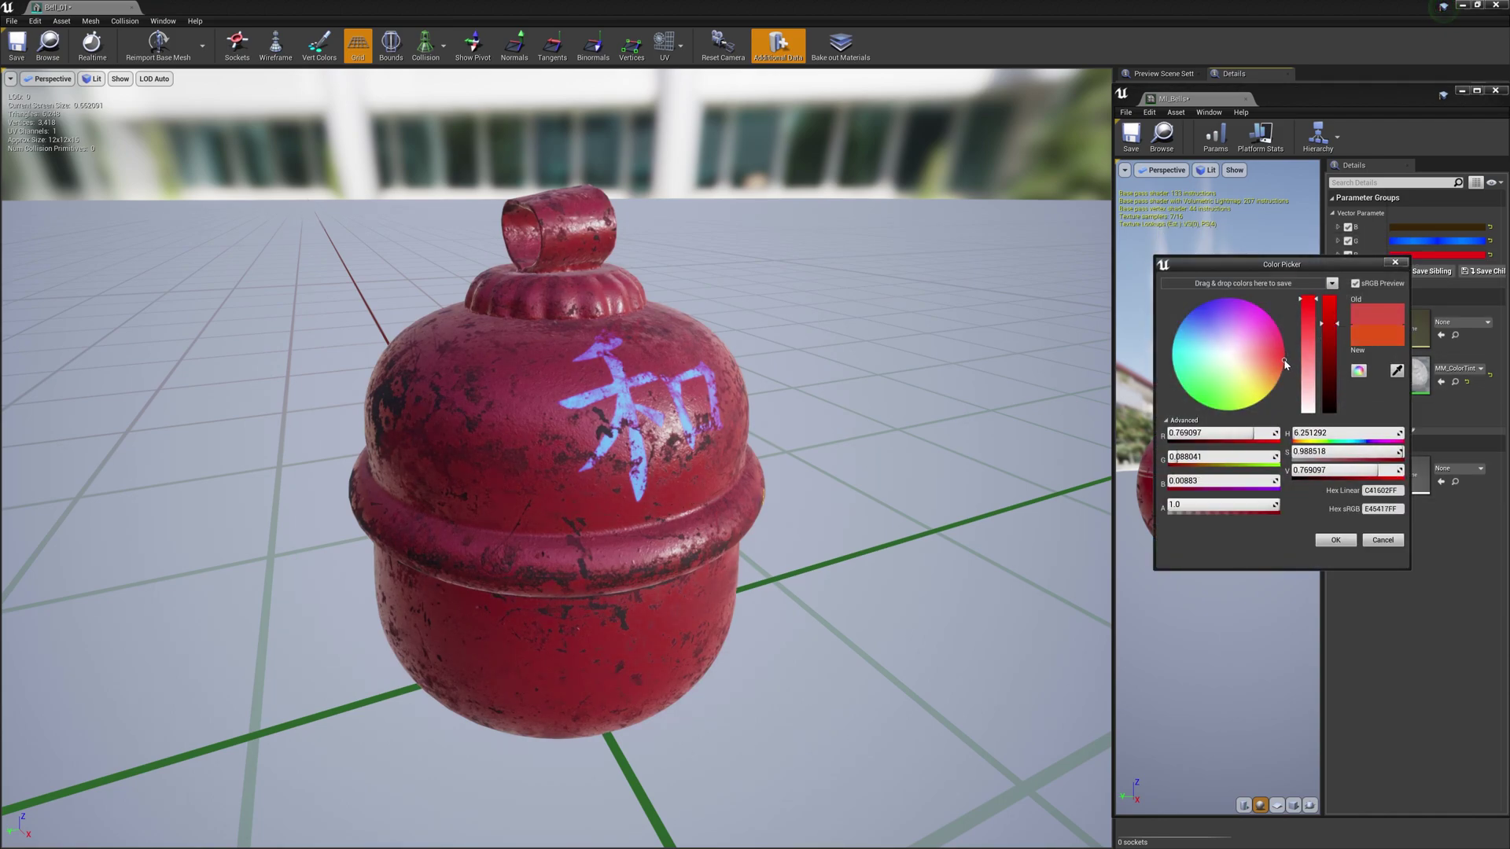
{"action": "left_click", "coordinate": [1335, 539]}
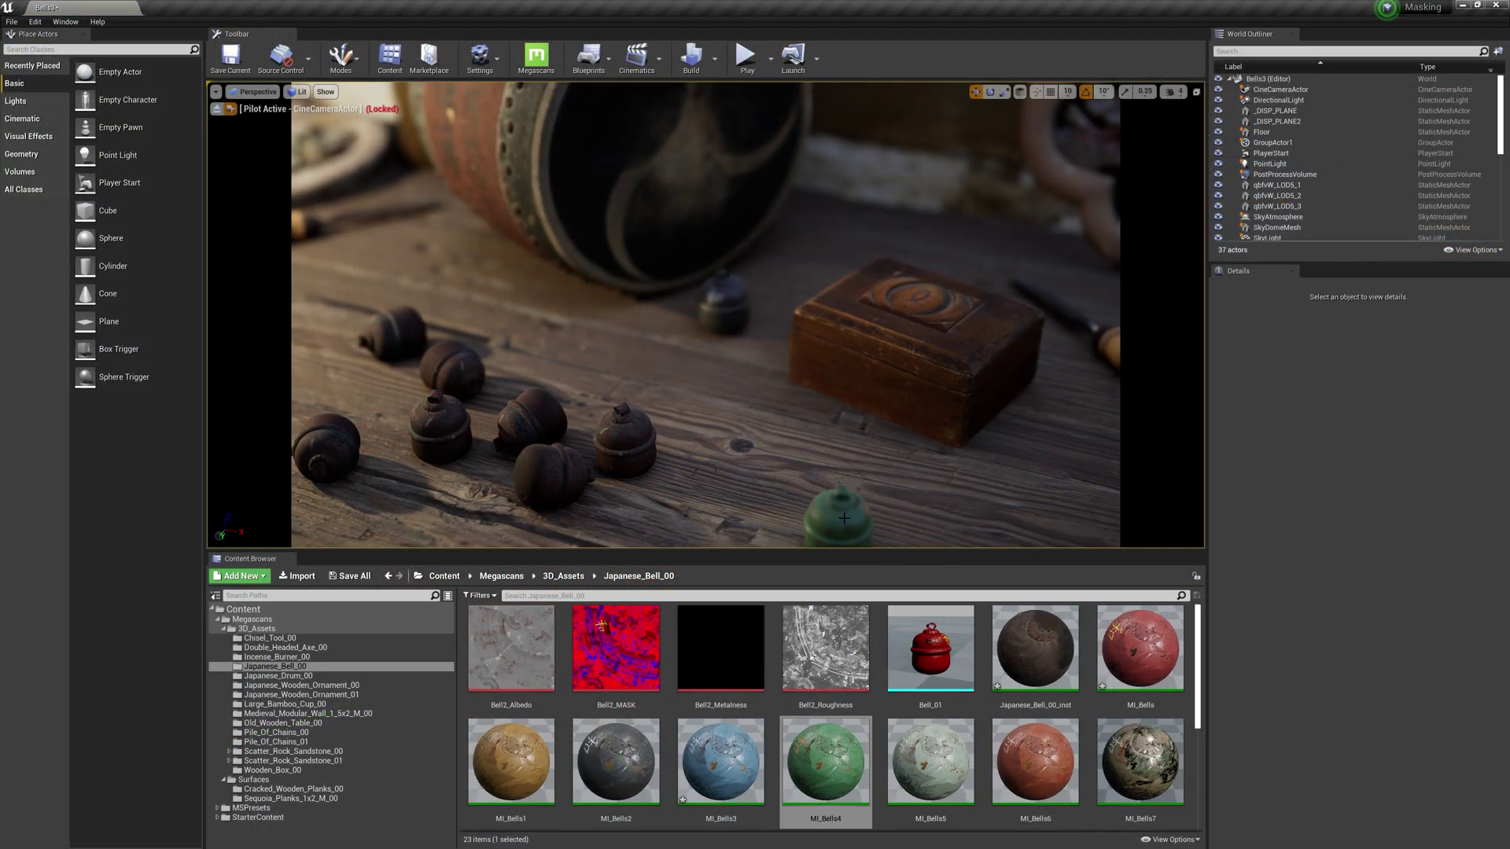
{"action": "left_click_drag", "start_coordinate": [1140, 649], "coordinate": [326, 445]}
{"action": "left_click_drag", "start_coordinate": [1035, 761], "coordinate": [480, 369]}
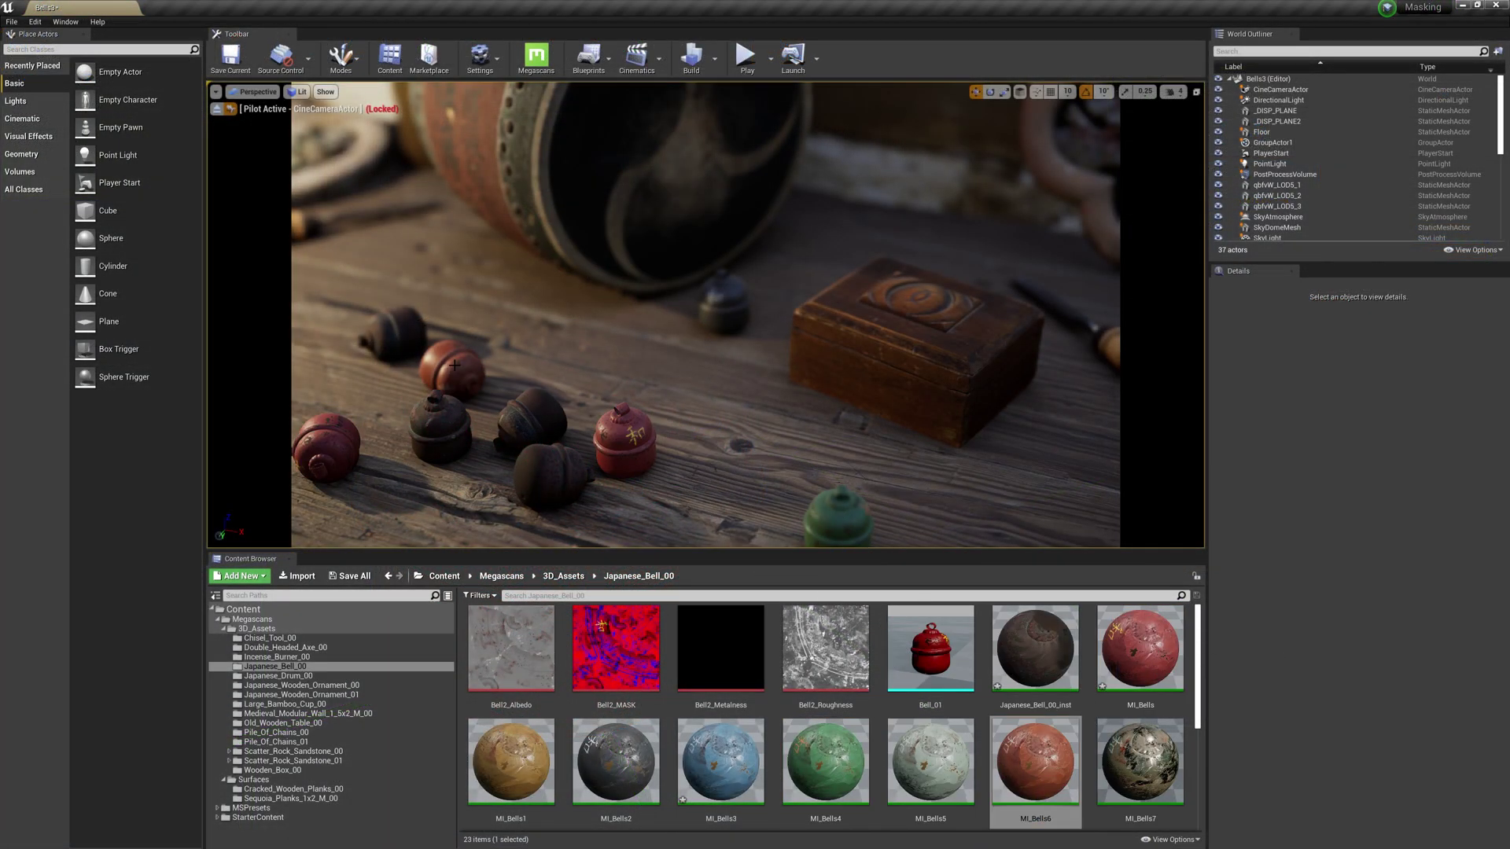
Apply MI_Bells6 and MI_Bells4 to two more bells and raise BASE_SPECULAR to 1,0
{"action": "left_click_drag", "start_coordinate": [826, 761], "coordinate": [389, 327]}
{"action": "left_click_drag", "start_coordinate": [721, 761], "coordinate": [442, 422]}
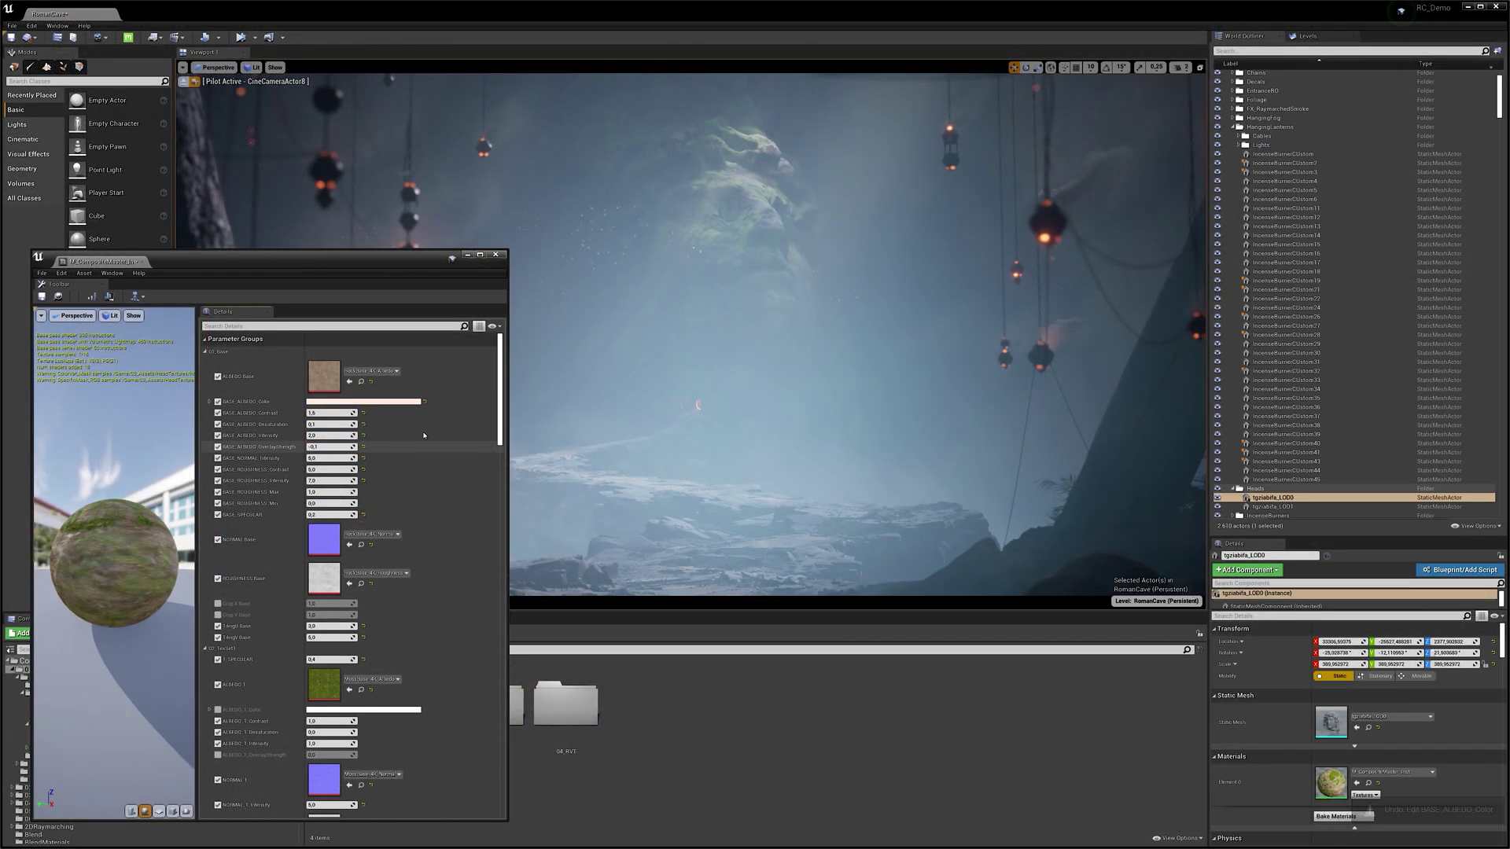
{"action": "left_click", "coordinate": [324, 458]}
{"action": "left_click_drag", "start_coordinate": [324, 514], "coordinate": [358, 515]}
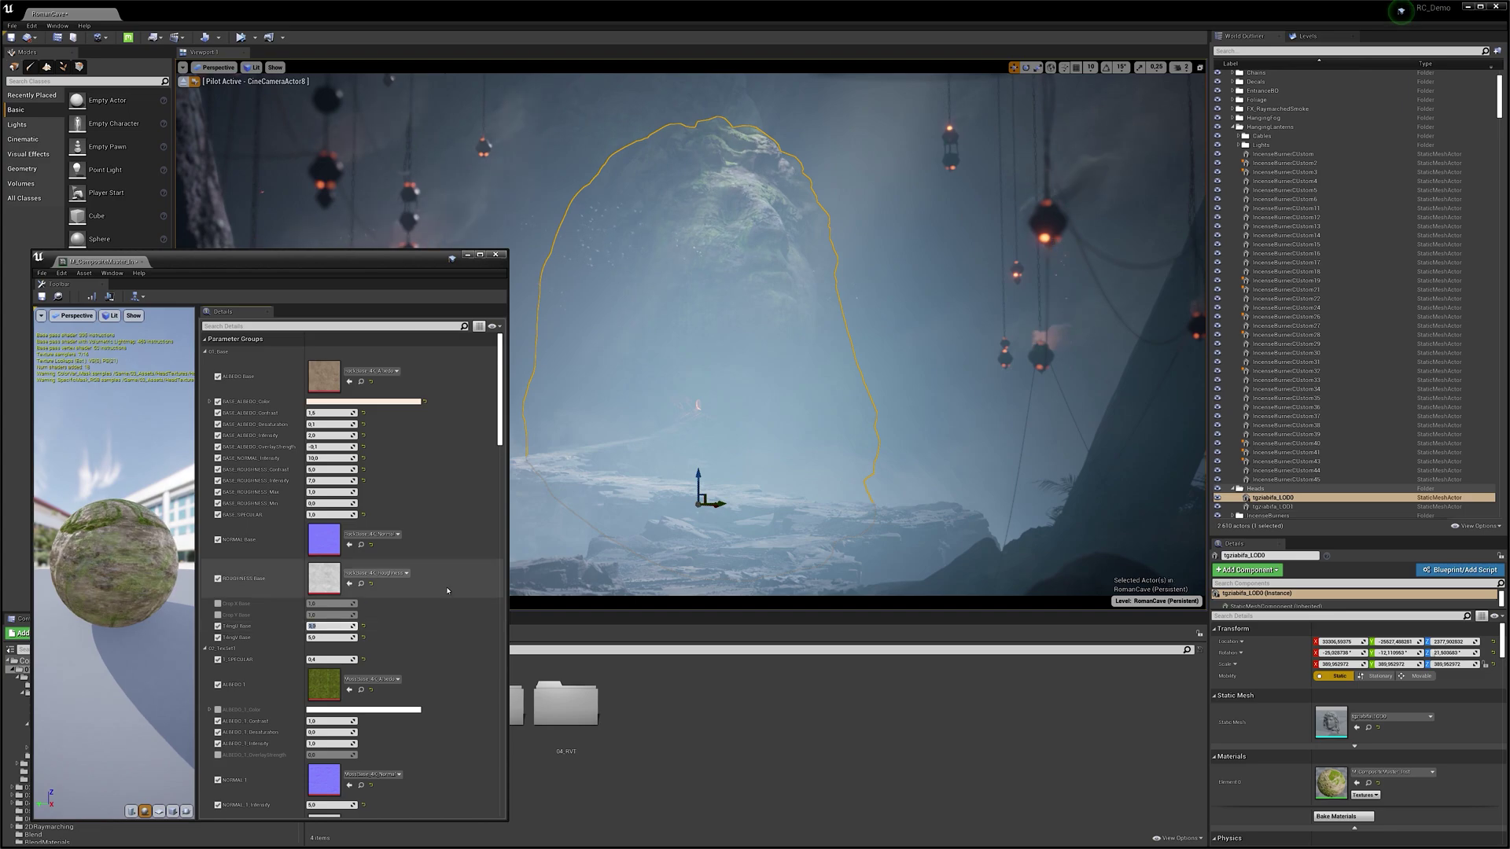
Collapse 01_Base and 02_TexSet1 and expand 02_TexSet1_MaskControl to show mask parameters
{"action": "left_click", "coordinate": [205, 352]}
{"action": "left_click", "coordinate": [217, 469]}
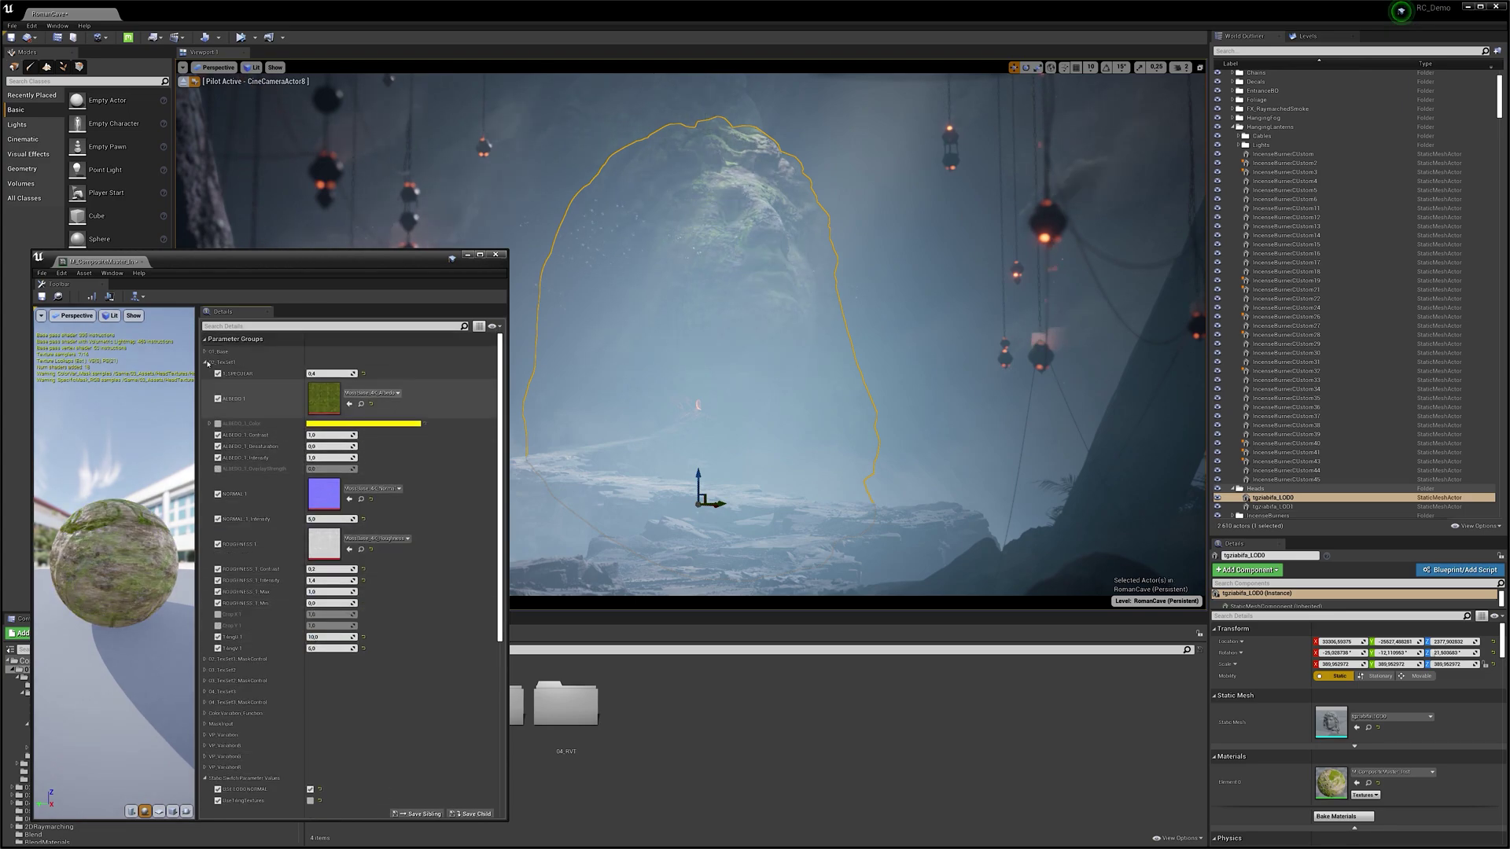
{"action": "left_click", "coordinate": [206, 362]}
{"action": "left_click", "coordinate": [206, 373]}
{"action": "left_click", "coordinate": [323, 384]}
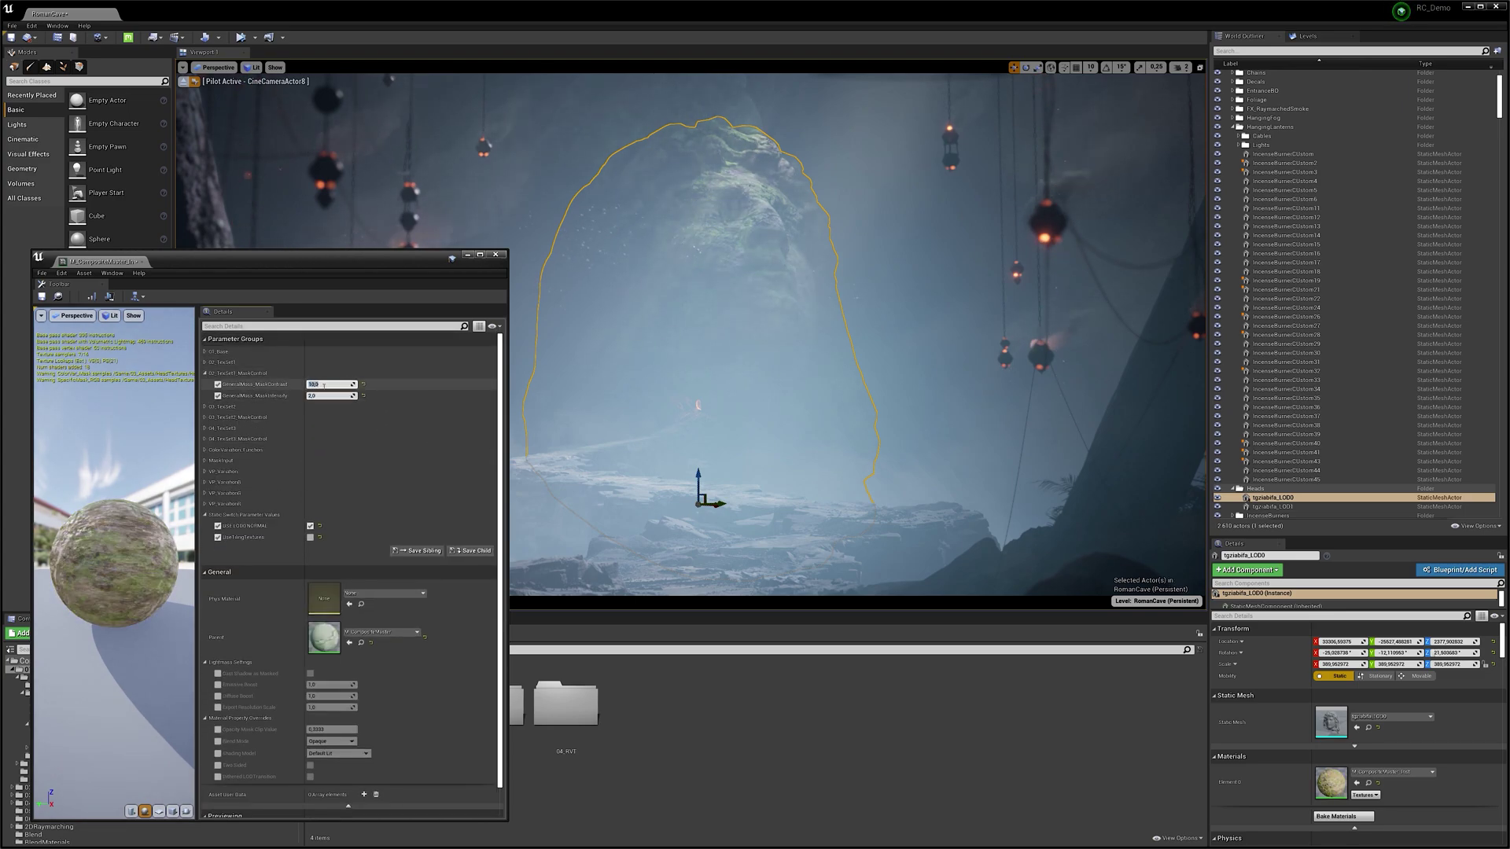